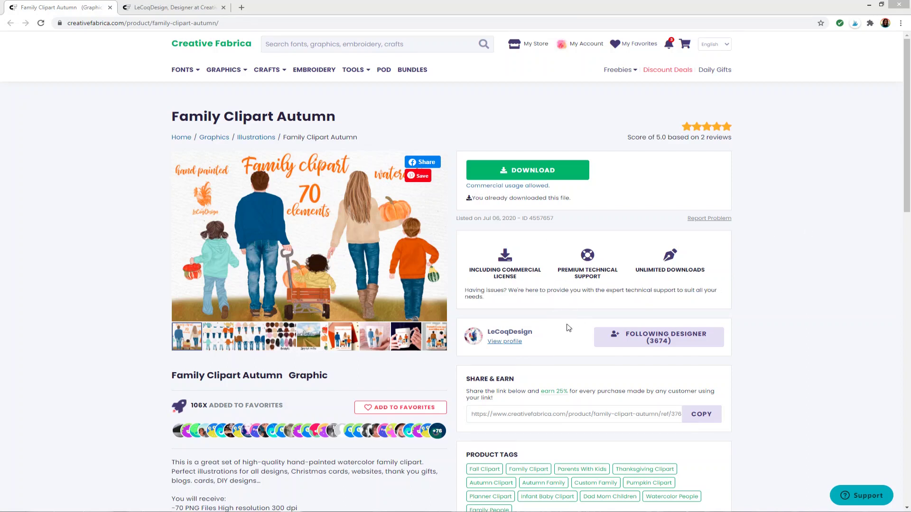
- Browse the LeCoqDesign shop's clipart listings on Creative Fabrica and return to the Family Clipart Autumn product page
{"action": "left_click", "coordinate": [204, 7]}
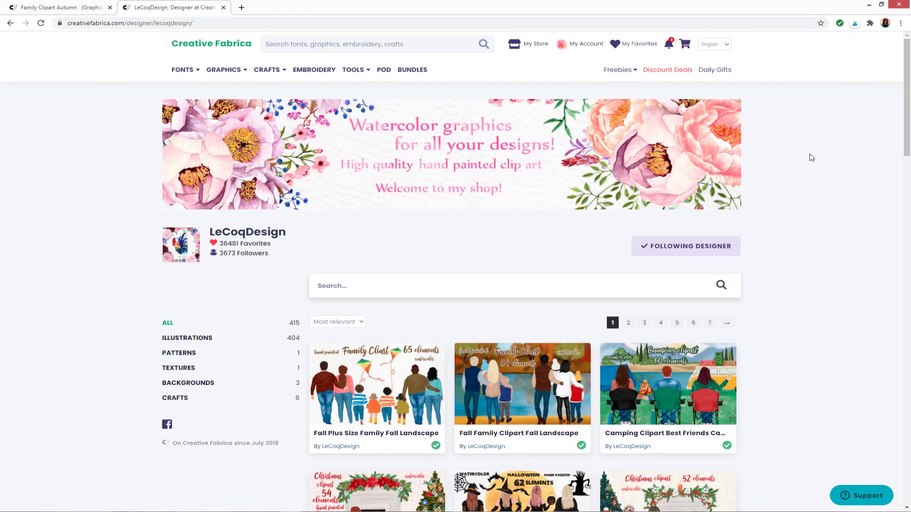
{"action": "left_click_drag", "start_coordinate": [903, 87], "coordinate": [906, 185]}
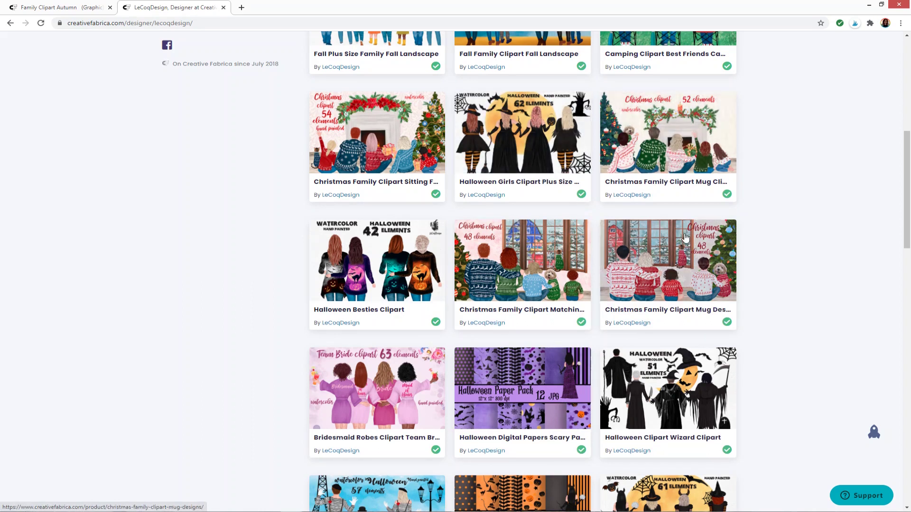
{"action": "scroll", "coordinate": [833, 268], "scroll_direction": "down", "scroll_amount": 1}
{"action": "scroll", "coordinate": [833, 268], "scroll_direction": "down", "scroll_amount": 4}
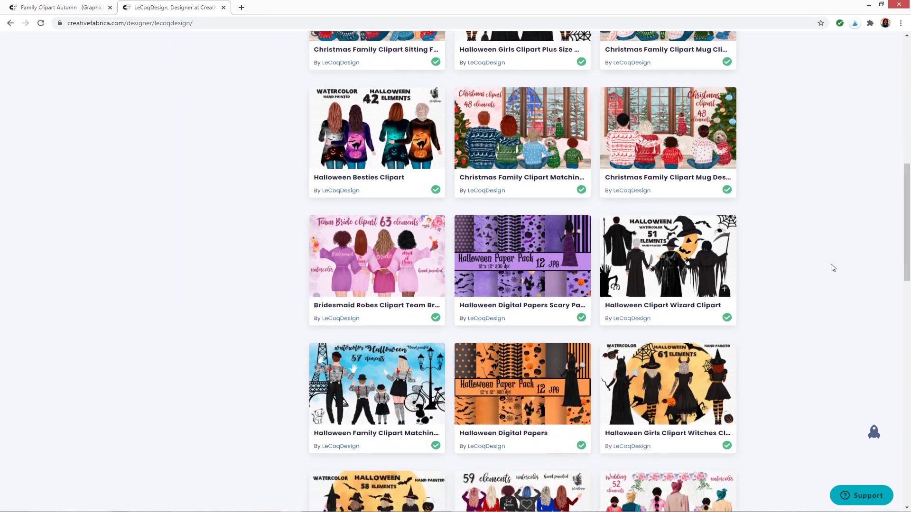
{"action": "scroll", "coordinate": [835, 266], "scroll_direction": "down", "scroll_amount": 5}
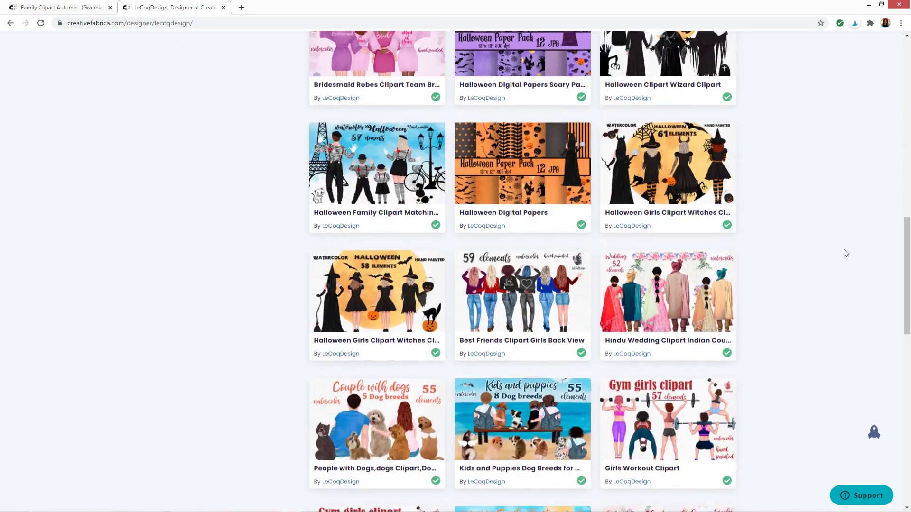
{"action": "scroll", "coordinate": [846, 253], "scroll_direction": "down", "scroll_amount": 8}
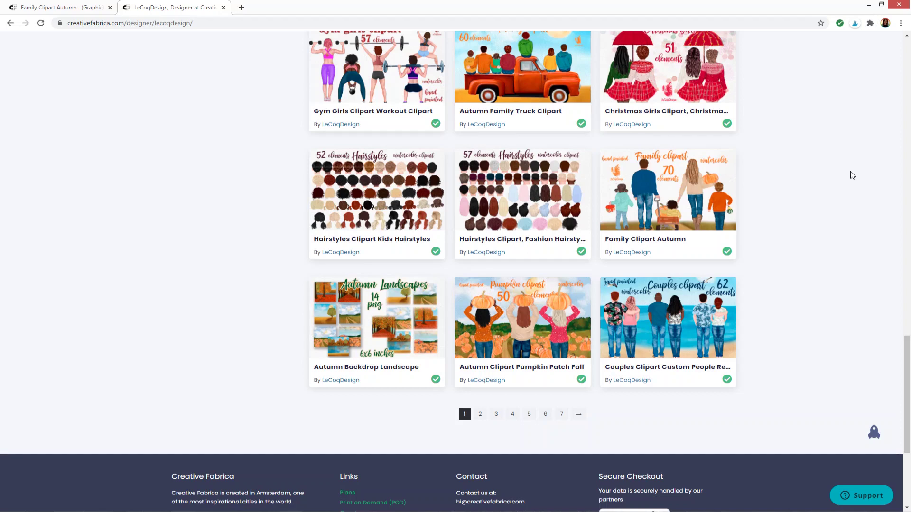
{"action": "left_click", "coordinate": [57, 7]}
{"action": "left_click", "coordinate": [139, 8]}
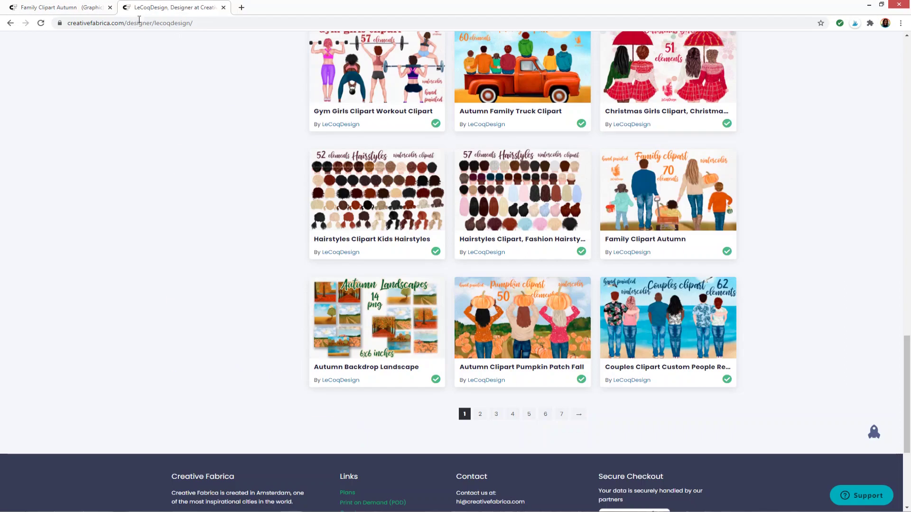
{"action": "left_click", "coordinate": [66, 7]}
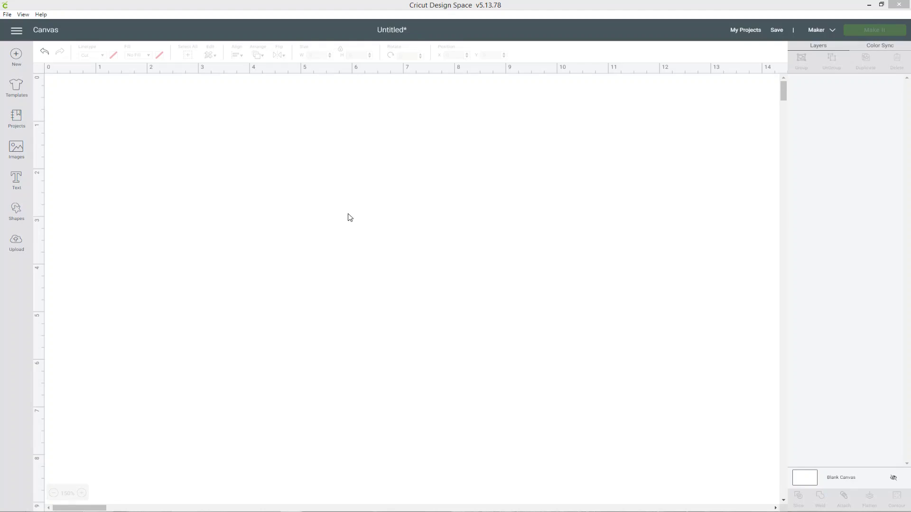
- In Cricut Design Space, upload the red pigtail hair clipart as a Complex image and save it as a Print Then Cut image
{"action": "left_click", "coordinate": [15, 242]}
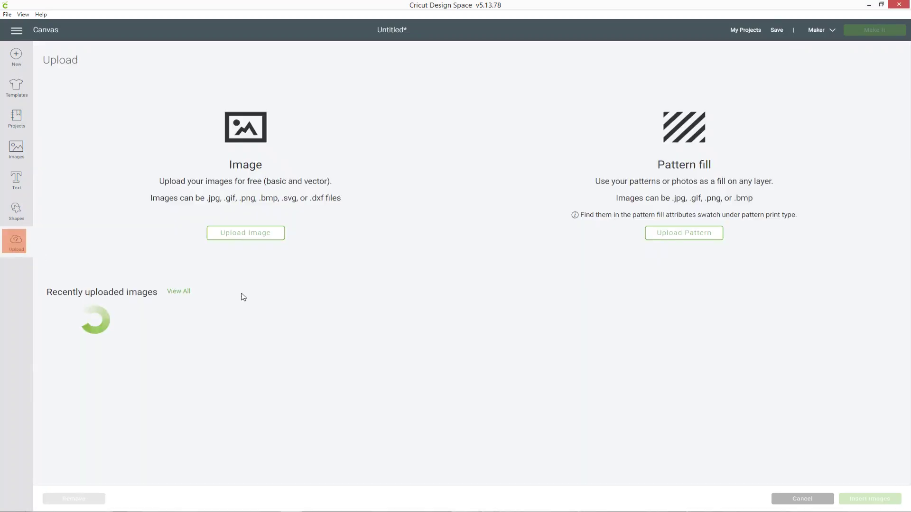
{"action": "left_click", "coordinate": [238, 233]}
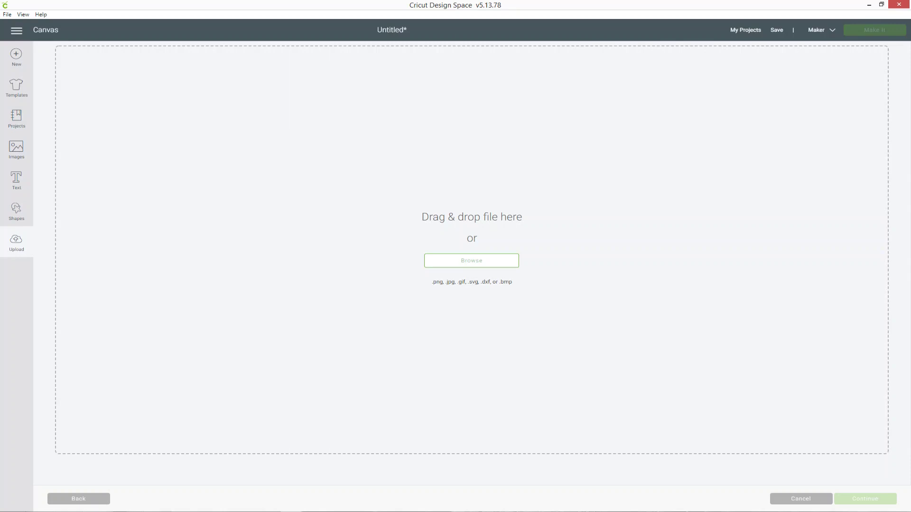
{"action": "left_click_drag", "start_coordinate": [910, 256], "coordinate": [521, 257]}
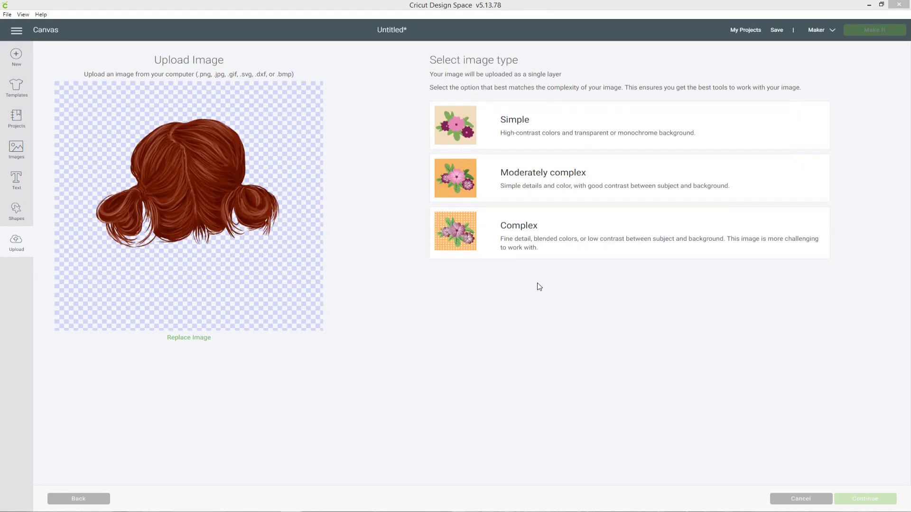
{"action": "left_click", "coordinate": [544, 243]}
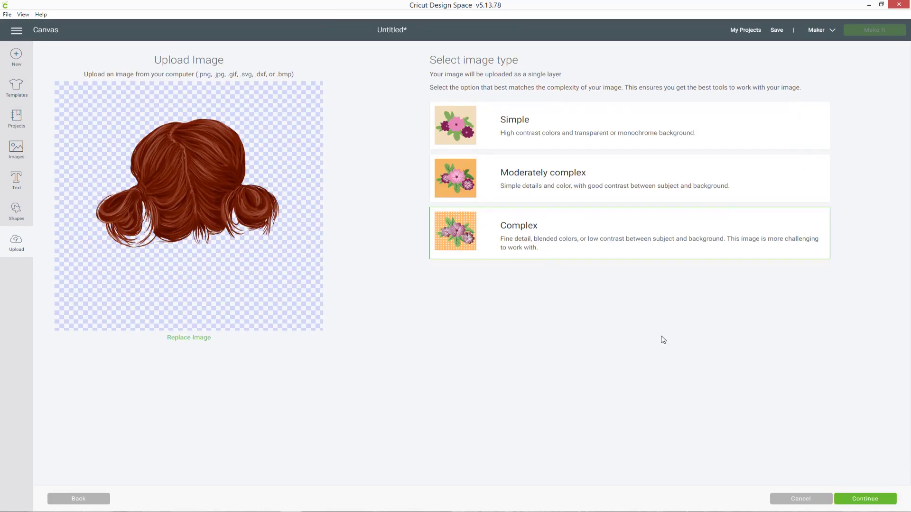
{"action": "left_click", "coordinate": [859, 498]}
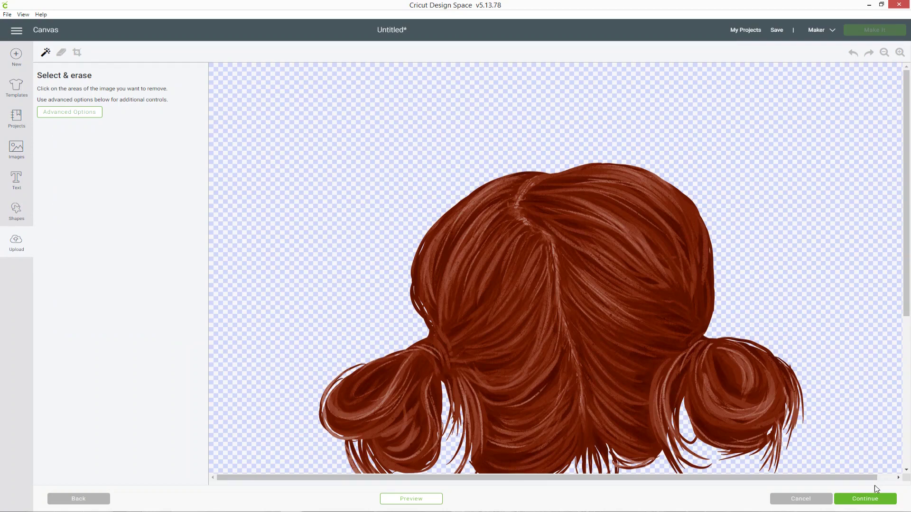
{"action": "left_click", "coordinate": [863, 501]}
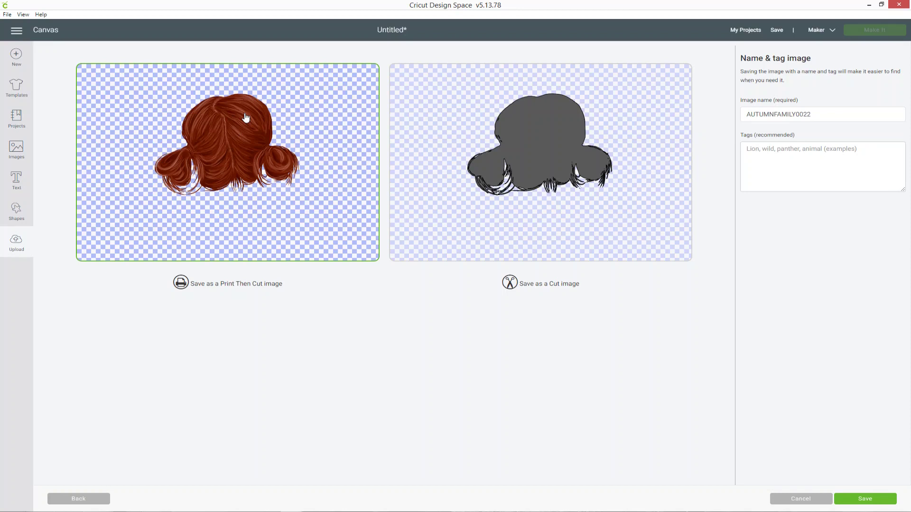
{"action": "left_click", "coordinate": [874, 501]}
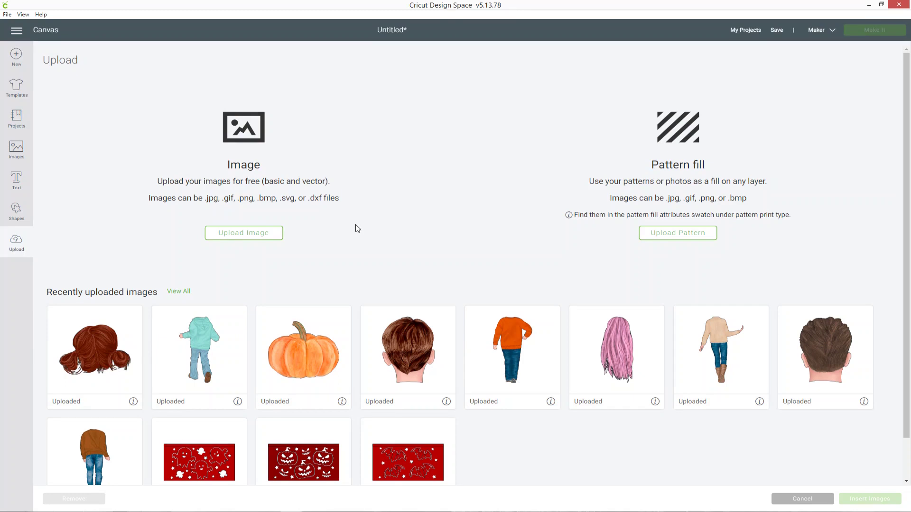
- Insert the nine uploaded autumn family images (hair, bodies and pumpkin) onto the canvas, leaving out the red Halloween designs
{"action": "scroll", "coordinate": [357, 228], "scroll_direction": "down", "scroll_amount": 1}
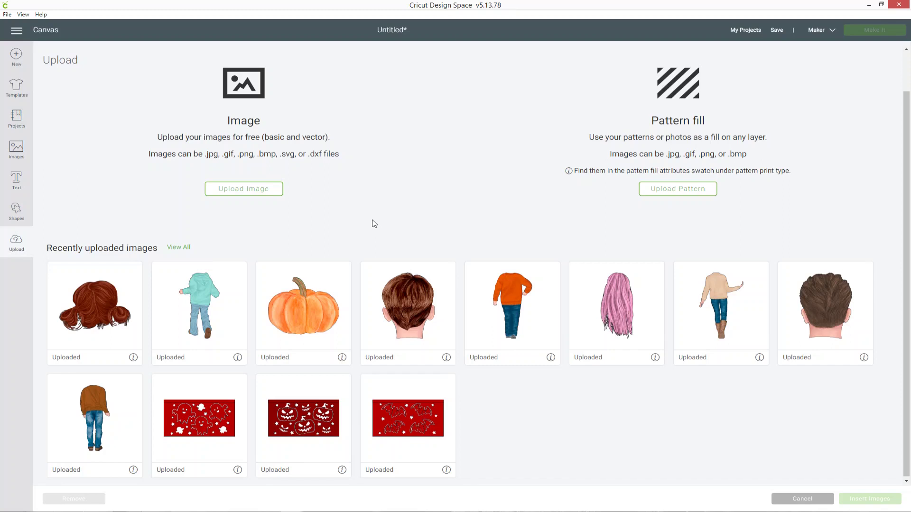
{"action": "scroll", "coordinate": [374, 224], "scroll_direction": "down", "scroll_amount": 1}
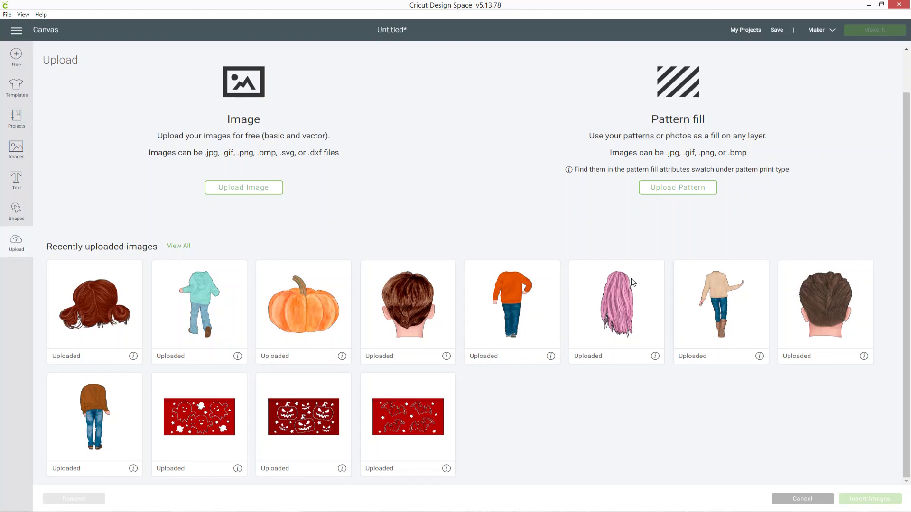
{"action": "left_click", "coordinate": [102, 301]}
{"action": "left_click", "coordinate": [214, 295]}
{"action": "left_click", "coordinate": [314, 292]}
{"action": "left_click", "coordinate": [420, 297]}
{"action": "left_click", "coordinate": [508, 303]}
{"action": "left_click", "coordinate": [611, 312]}
{"action": "left_click", "coordinate": [717, 306]}
{"action": "left_click", "coordinate": [817, 304]}
{"action": "left_click", "coordinate": [81, 411]}
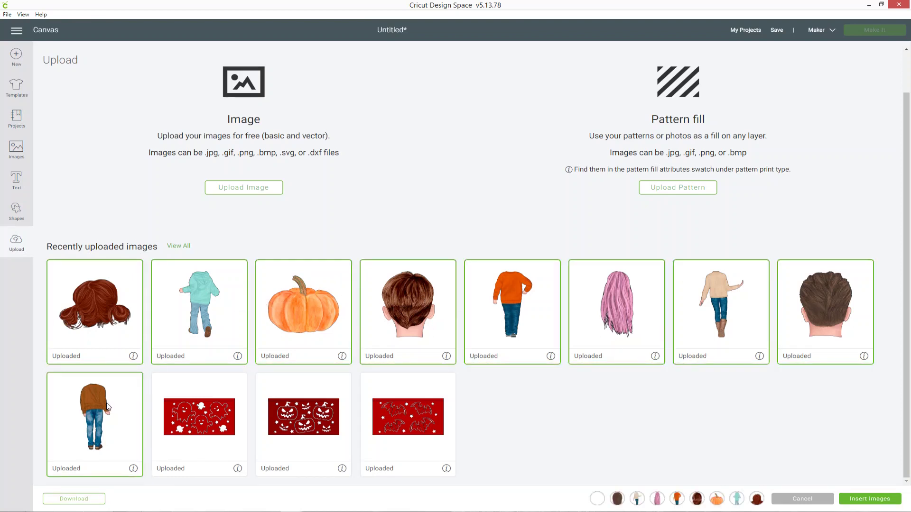
{"action": "left_click", "coordinate": [862, 503]}
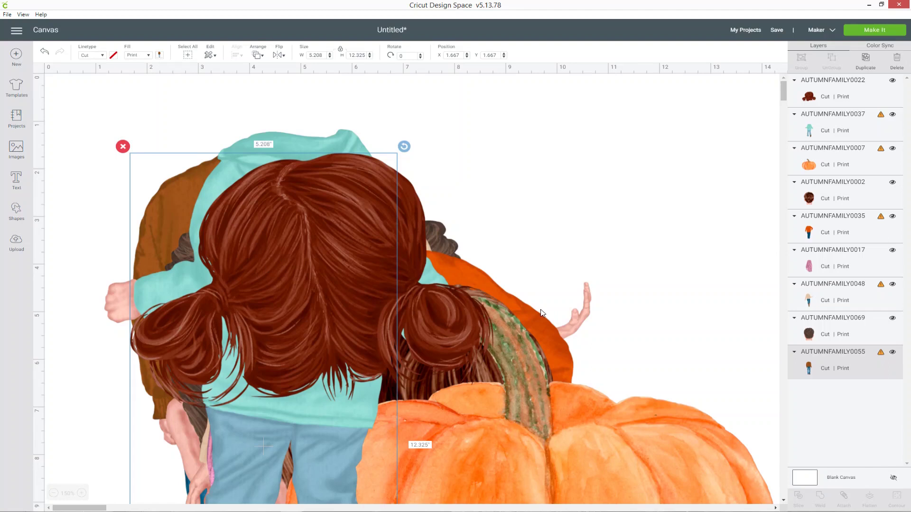
- Add a square shape beside the images and resize it to 7 inches wide by 5 inches high
{"action": "scroll", "coordinate": [540, 309], "scroll_direction": "down", "scroll_amount": 2}
{"action": "scroll", "coordinate": [608, 315], "scroll_direction": "down", "scroll_amount": 2}
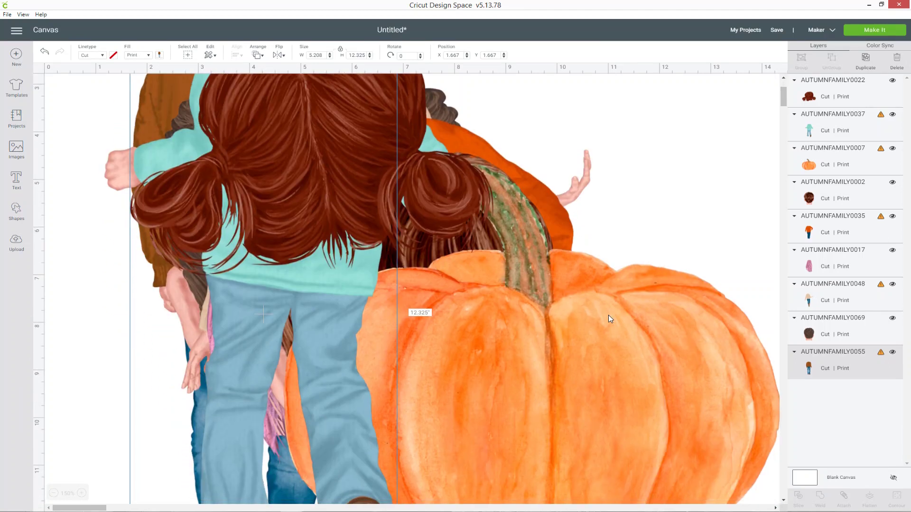
{"action": "scroll", "coordinate": [607, 310], "scroll_direction": "up", "scroll_amount": 3}
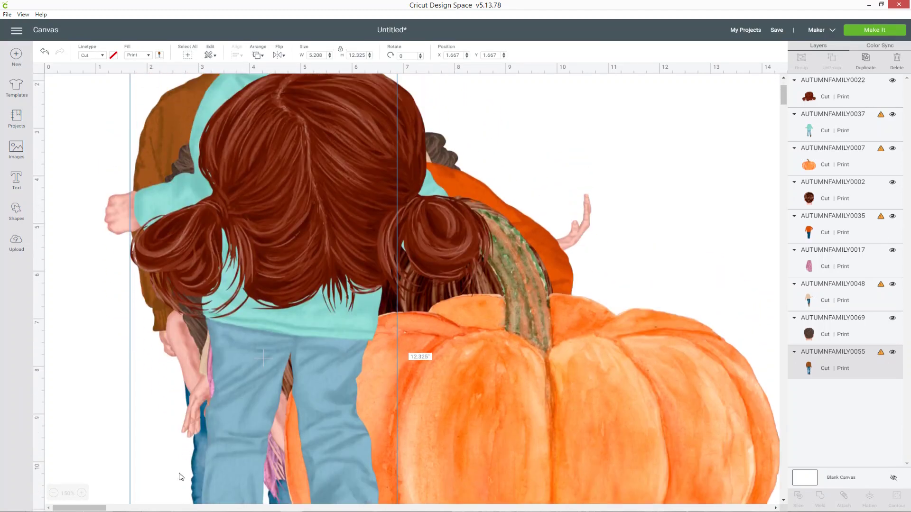
{"action": "scroll", "coordinate": [329, 362], "scroll_direction": "up", "scroll_amount": 1}
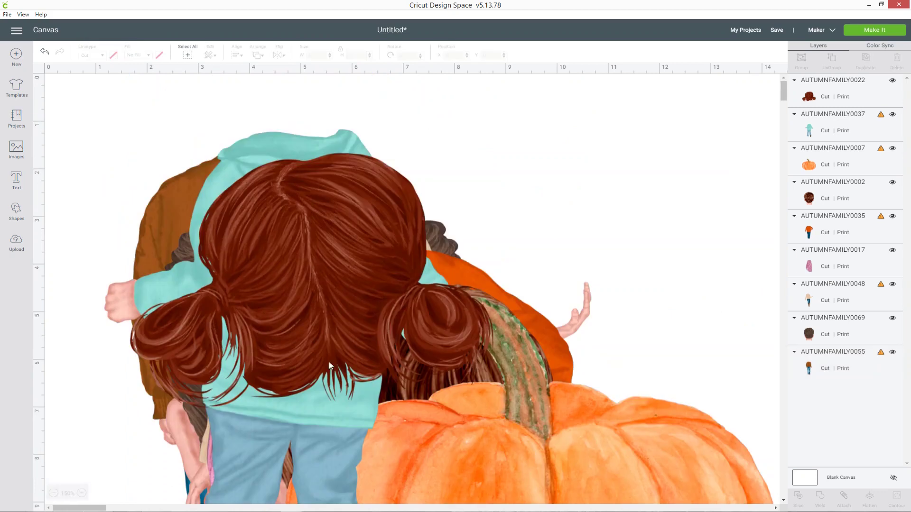
{"action": "left_click", "coordinate": [53, 494]}
{"action": "left_click", "coordinate": [53, 494]}
{"action": "left_click", "coordinate": [54, 494]}
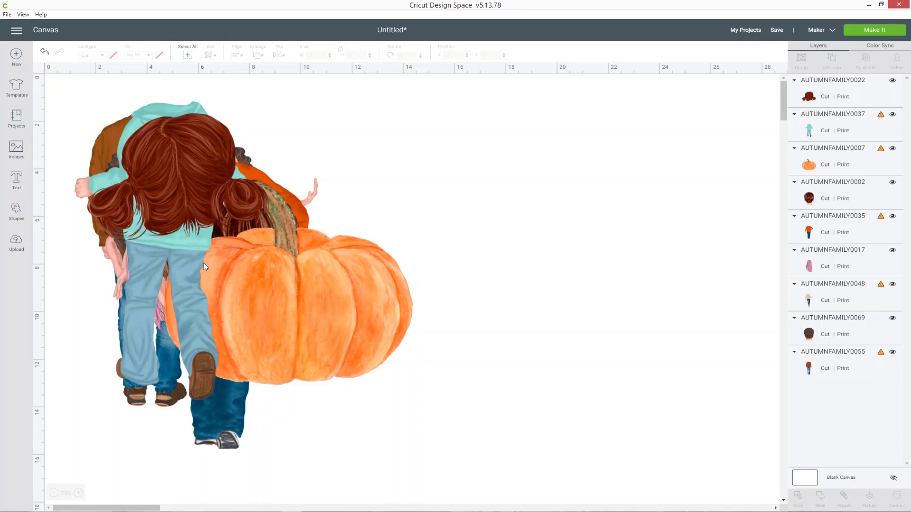
{"action": "left_click", "coordinate": [17, 212]}
{"action": "left_click", "coordinate": [54, 150]}
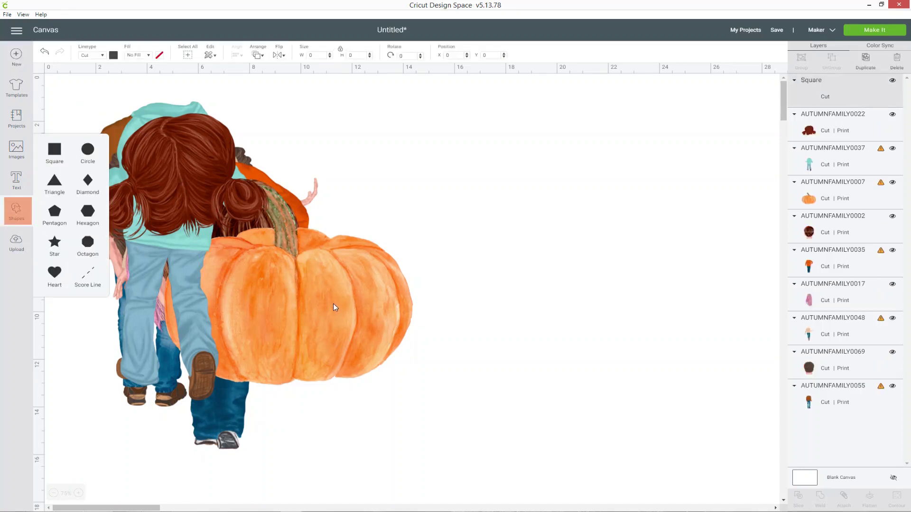
{"action": "left_click_drag", "start_coordinate": [156, 150], "coordinate": [451, 146]}
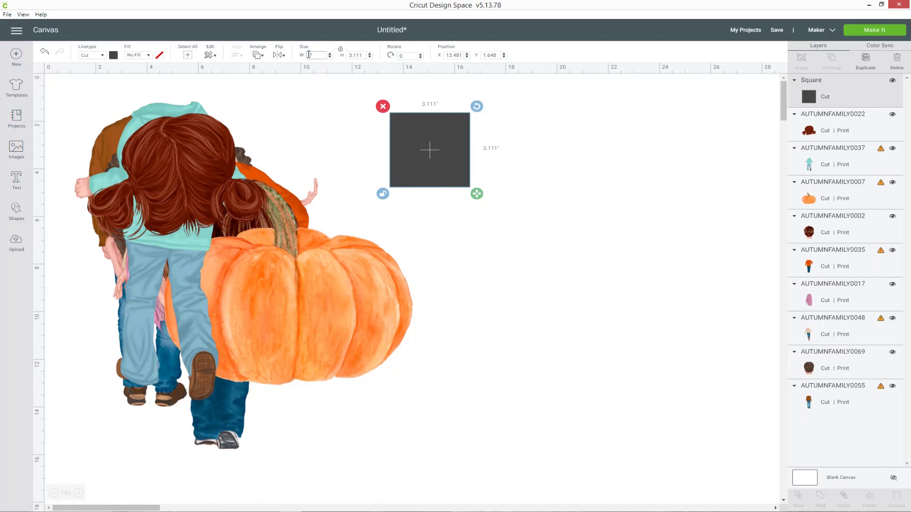
{"action": "left_click", "coordinate": [348, 55]}
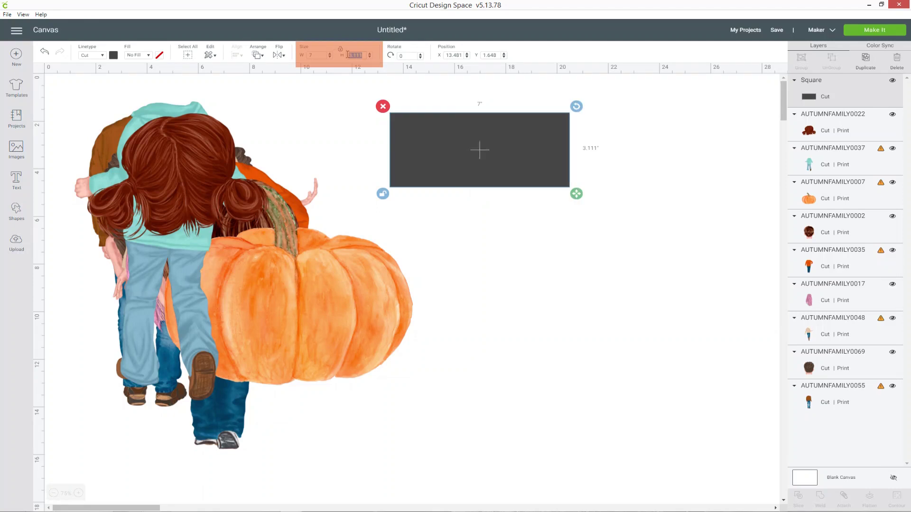
{"action": "key", "text": "Return"}
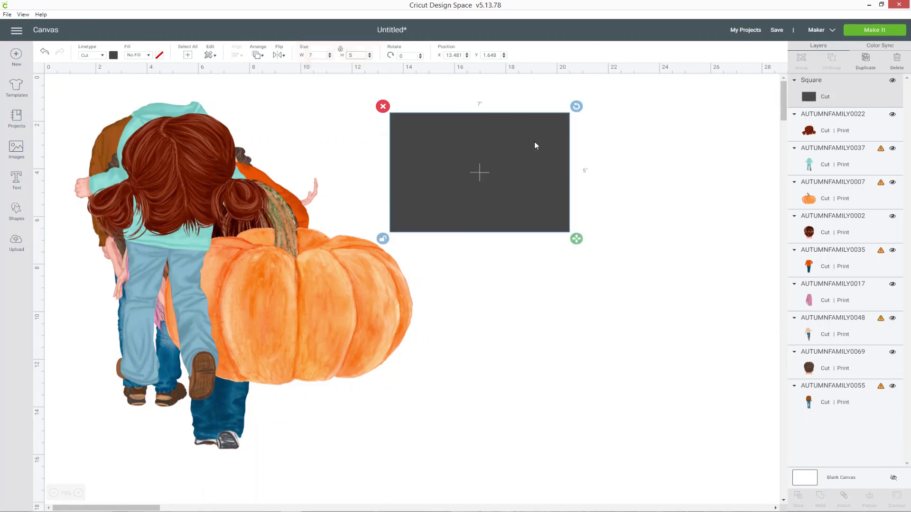
- Change the rectangle's material color to white and place it on empty canvas away from the clipart
{"action": "left_click_drag", "start_coordinate": [527, 139], "coordinate": [513, 132]}
{"action": "left_click", "coordinate": [114, 56]}
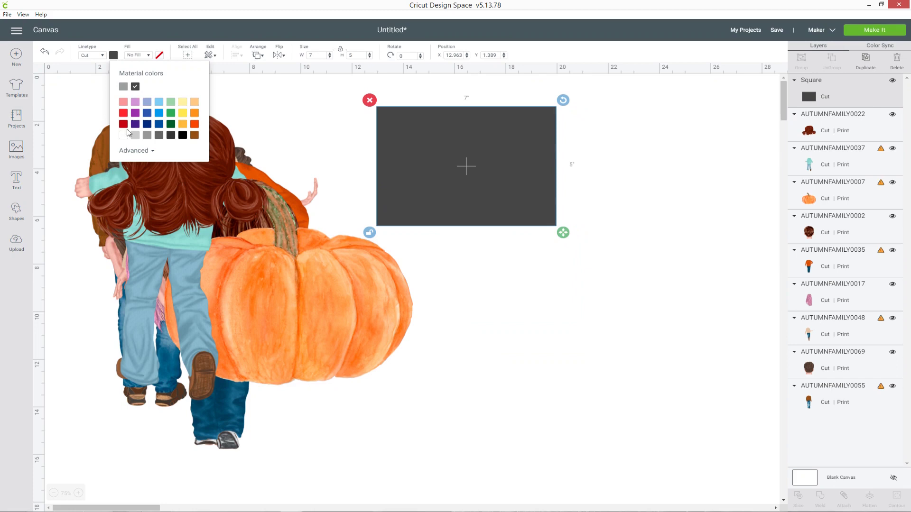
{"action": "left_click_drag", "start_coordinate": [512, 156], "coordinate": [523, 152]}
{"action": "left_click", "coordinate": [622, 161]}
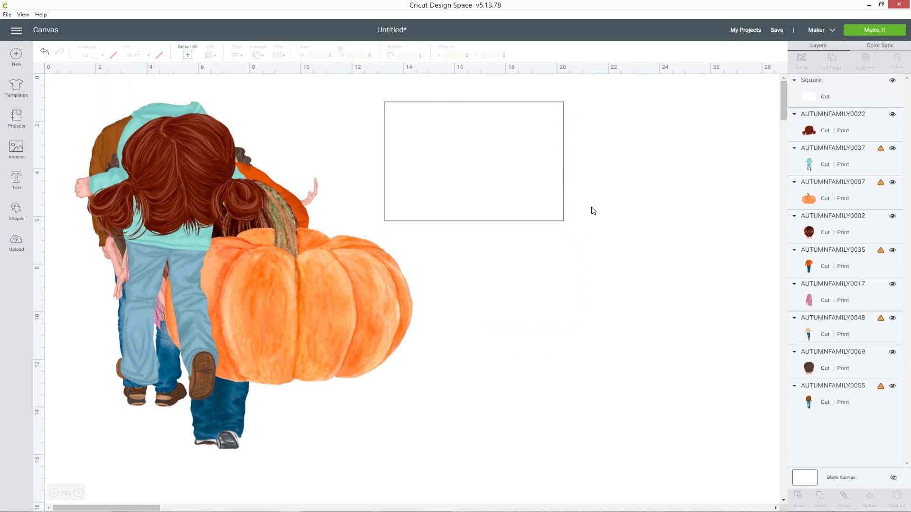
{"action": "left_click_drag", "start_coordinate": [485, 162], "coordinate": [545, 174]}
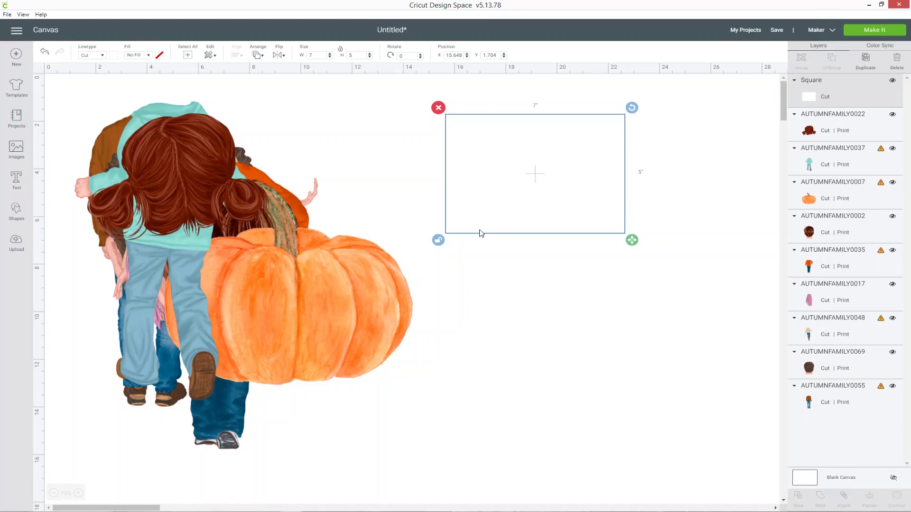
- Select all nine family clipart layers without the square and scale them down together to about 4.07 by 4.5 inches
{"action": "left_click", "coordinate": [845, 136]}
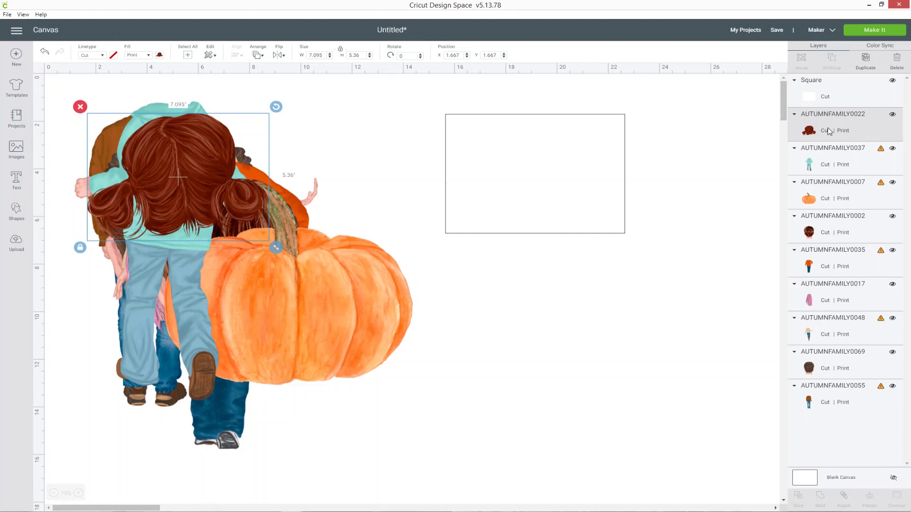
{"action": "left_click", "coordinate": [852, 173], "text": "shift"}
{"action": "left_click", "coordinate": [847, 202], "text": "shift"}
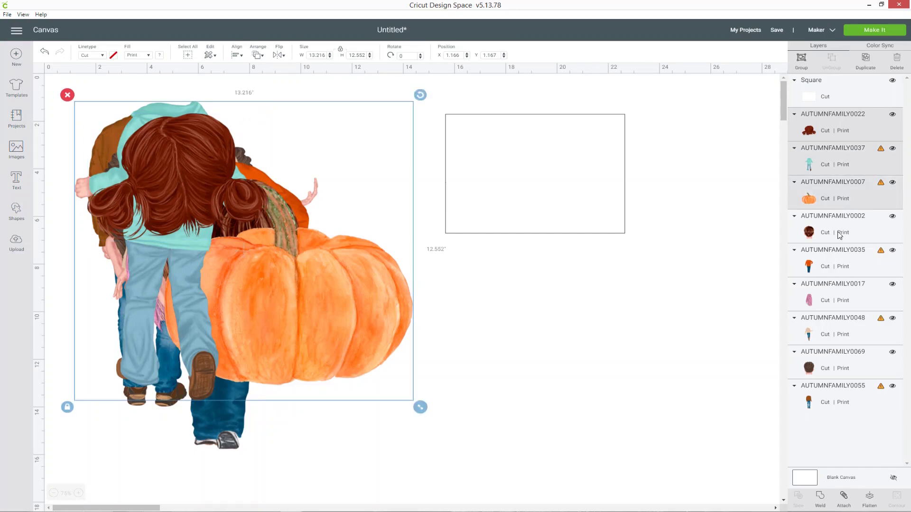
{"action": "left_click", "coordinate": [849, 230], "text": "shift"}
{"action": "left_click", "coordinate": [849, 263], "text": "shift"}
{"action": "left_click", "coordinate": [846, 297], "text": "shift"}
{"action": "left_click", "coordinate": [844, 325], "text": "shift"}
{"action": "left_click", "coordinate": [836, 363], "text": "shift"}
{"action": "left_click", "coordinate": [844, 395], "text": "shift"}
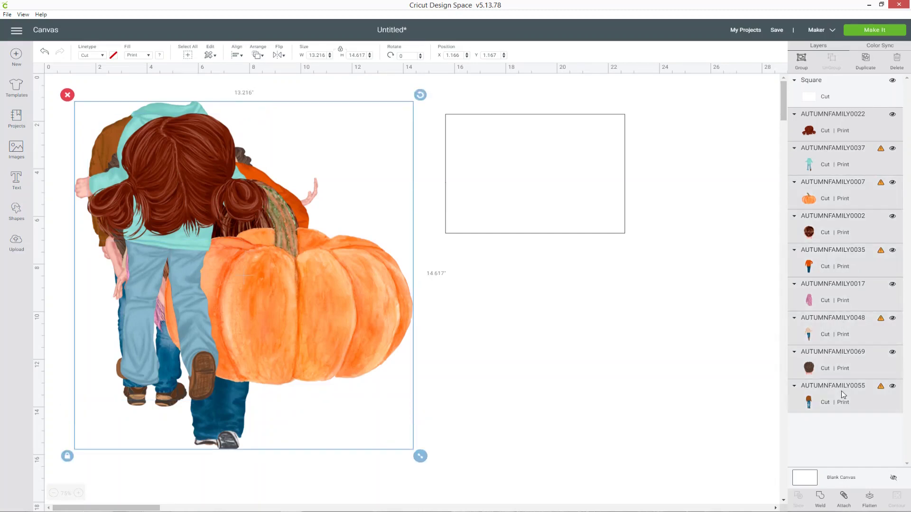
{"action": "left_click_drag", "start_coordinate": [424, 462], "coordinate": [182, 222]}
- Place the rectangle and the scaled clipart side by side on the canvas and move the Square layer beneath all image layers
{"action": "left_click_drag", "start_coordinate": [126, 195], "coordinate": [551, 184]}
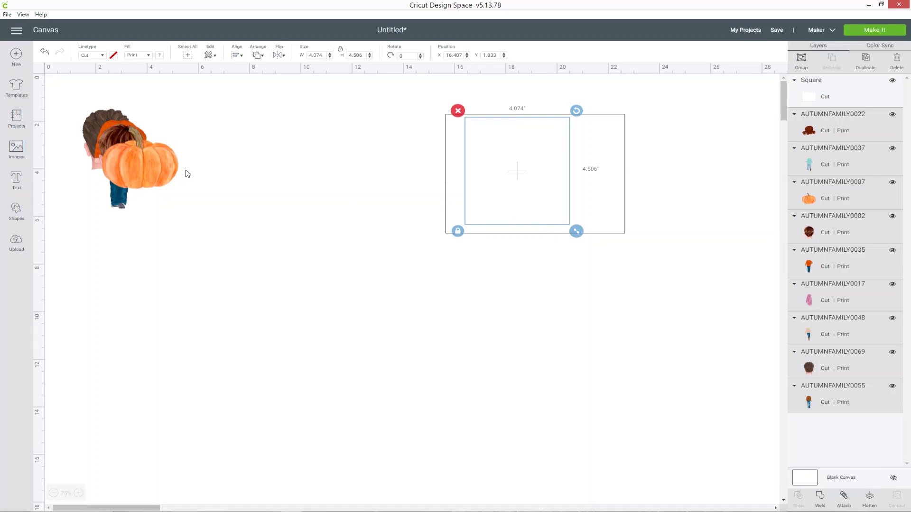
{"action": "left_click_drag", "start_coordinate": [512, 200], "coordinate": [282, 191]}
{"action": "left_click_drag", "start_coordinate": [437, 91], "coordinate": [615, 249]}
{"action": "left_click_drag", "start_coordinate": [556, 185], "coordinate": [502, 188]}
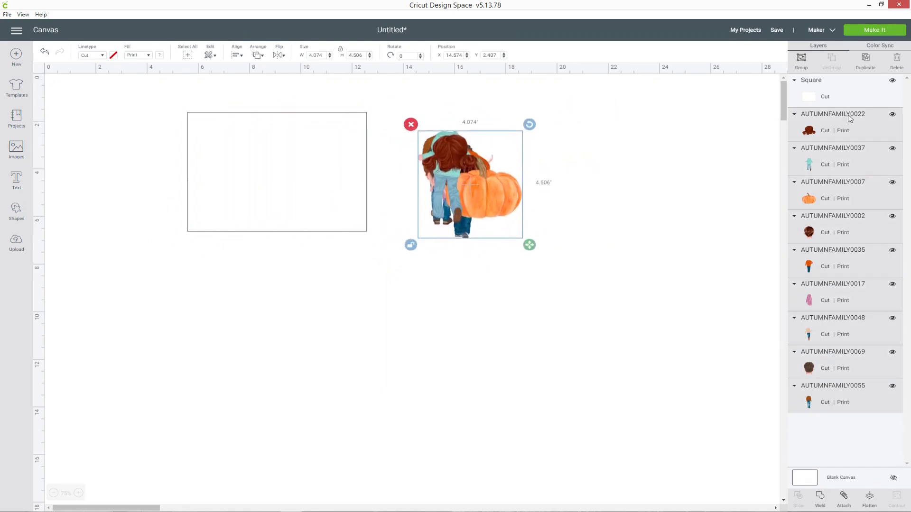
{"action": "left_click", "coordinate": [664, 147]}
{"action": "left_click_drag", "start_coordinate": [852, 96], "coordinate": [831, 393]}
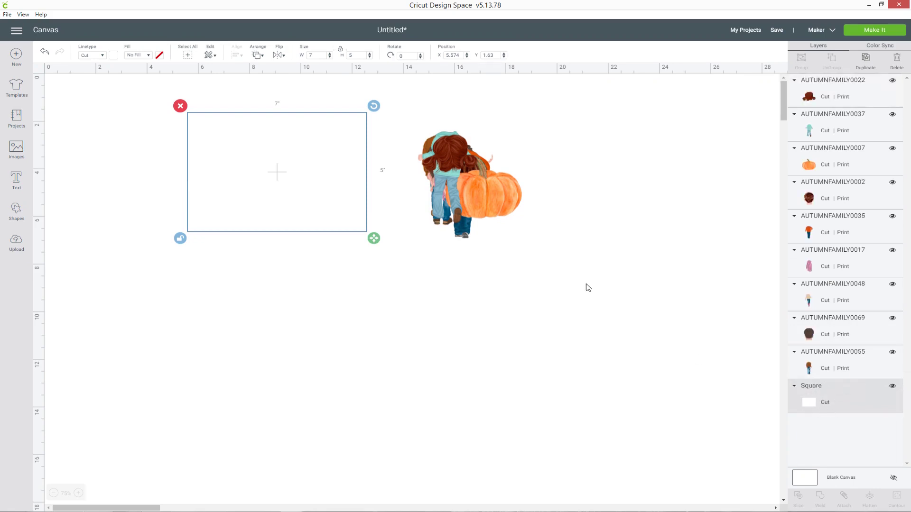
- Pull the pumpkin, the teal-hoodie body and the short brown-haired boy's head apart from the stacked clipart
{"action": "left_click", "coordinate": [143, 501]}
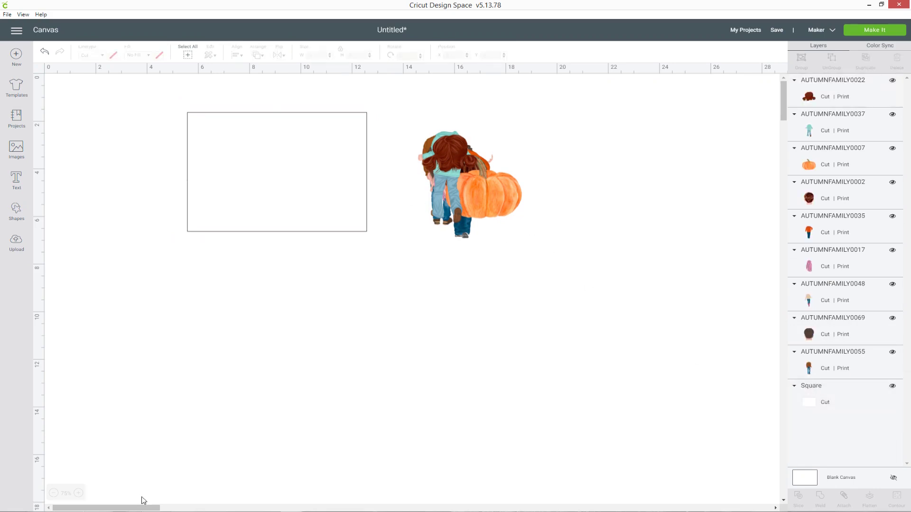
{"action": "left_click", "coordinate": [78, 493]}
{"action": "left_click", "coordinate": [79, 493]}
{"action": "left_click", "coordinate": [81, 493]}
{"action": "left_click_drag", "start_coordinate": [88, 508], "coordinate": [104, 509]}
{"action": "left_click_drag", "start_coordinate": [516, 182], "coordinate": [640, 191]}
{"action": "left_click_drag", "start_coordinate": [622, 284], "coordinate": [410, 347]}
{"action": "left_click_drag", "start_coordinate": [658, 294], "coordinate": [540, 144]}
- Place the orange-sweater, cream-sweater and teal-hoodie bodies in a row over the rectangle
{"action": "left_click_drag", "start_coordinate": [407, 297], "coordinate": [398, 246]}
{"action": "left_click_drag", "start_coordinate": [279, 305], "coordinate": [143, 259]}
{"action": "left_click_drag", "start_coordinate": [653, 362], "coordinate": [253, 354]}
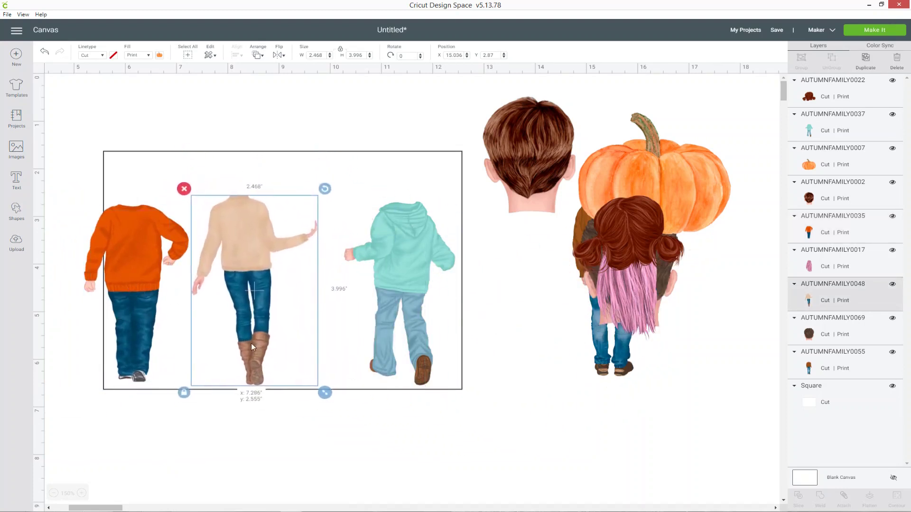
- Rearrange the bodies so the brown-sweater figure stands at the rectangle's left end, the cream-sweater one at its right, and the teal-hoodie one outside
{"action": "left_click_drag", "start_coordinate": [611, 366], "coordinate": [367, 357]}
{"action": "left_click_drag", "start_coordinate": [426, 243], "coordinate": [578, 294]}
{"action": "left_click_drag", "start_coordinate": [321, 220], "coordinate": [431, 271]}
{"action": "left_click_drag", "start_coordinate": [236, 238], "coordinate": [437, 259]}
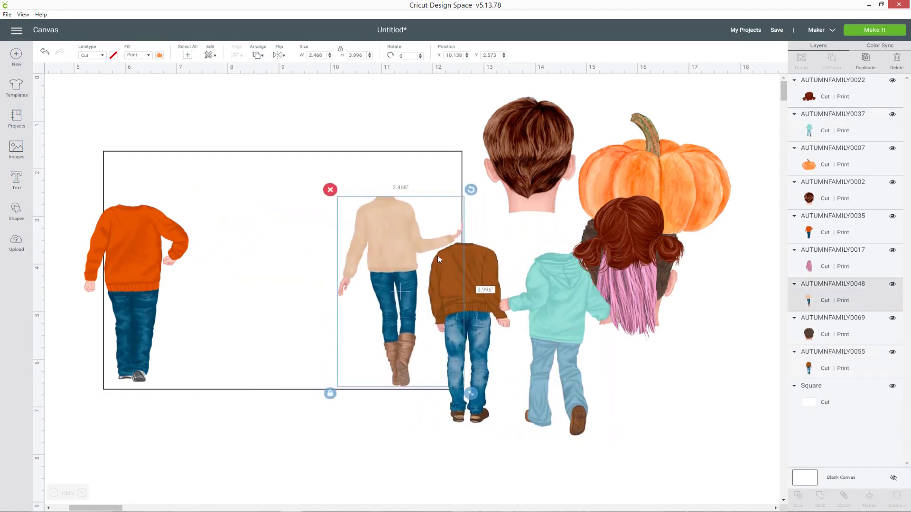
{"action": "left_click_drag", "start_coordinate": [485, 278], "coordinate": [250, 231]}
{"action": "left_click_drag", "start_coordinate": [156, 241], "coordinate": [429, 257]}
{"action": "left_click_drag", "start_coordinate": [212, 251], "coordinate": [139, 247]}
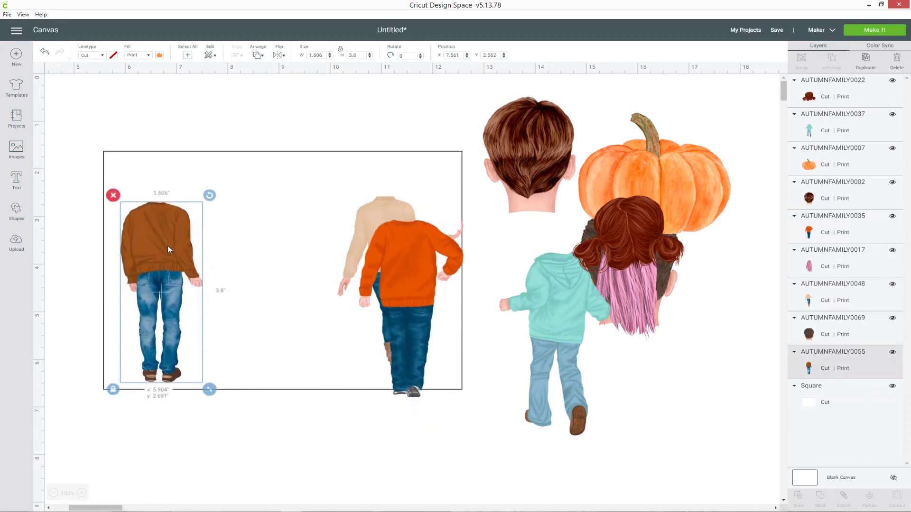
- Scale the orange-sweater body down to about 1.61 by 2.93 inches and stand it beside the brown-sweater figure
{"action": "left_click", "coordinate": [413, 253]}
{"action": "left_click_drag", "start_coordinate": [473, 404], "coordinate": [442, 367]}
{"action": "left_click_drag", "start_coordinate": [412, 255], "coordinate": [251, 279]}
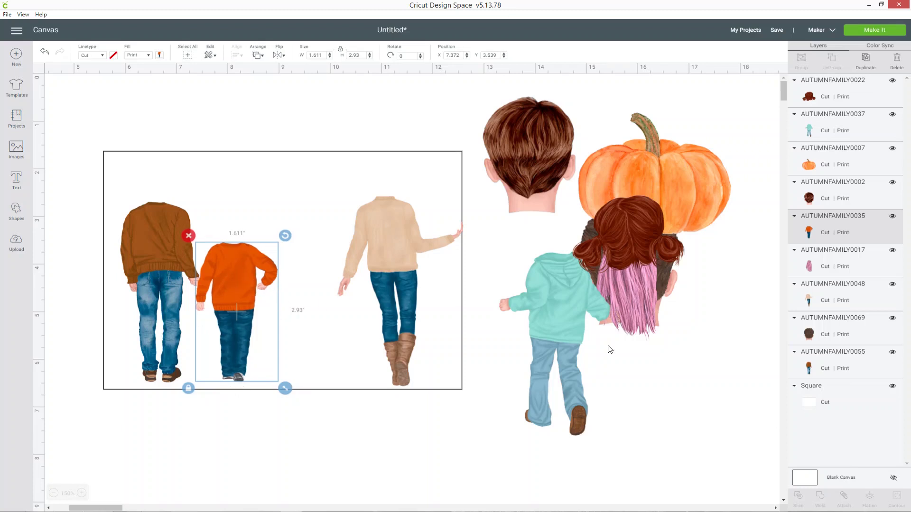
{"action": "left_click", "coordinate": [389, 248]}
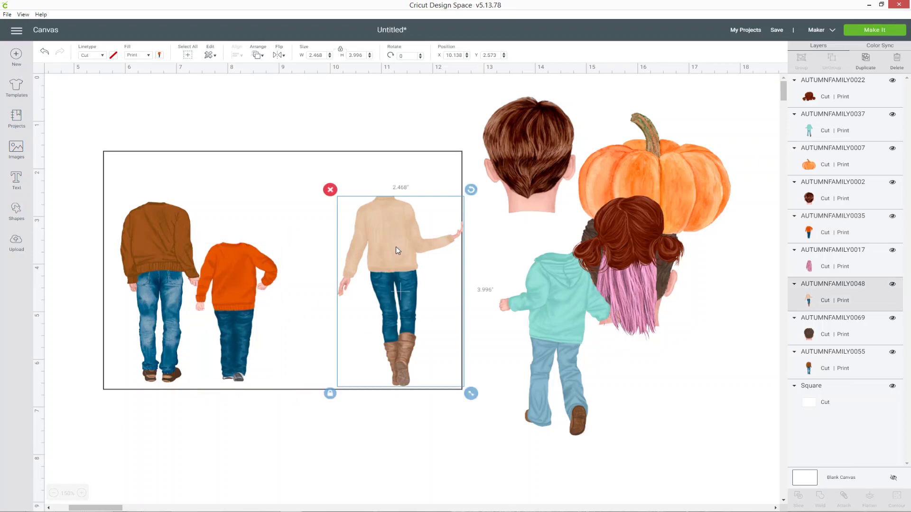
- Swap the orange-sweater body beside the brown-sweater figure for the teal-hoodie body, scaled down to about 1.53 by 2.72 inches
{"action": "left_click_drag", "start_coordinate": [548, 309], "coordinate": [198, 336]}
{"action": "left_click_drag", "start_coordinate": [258, 259], "coordinate": [556, 256]}
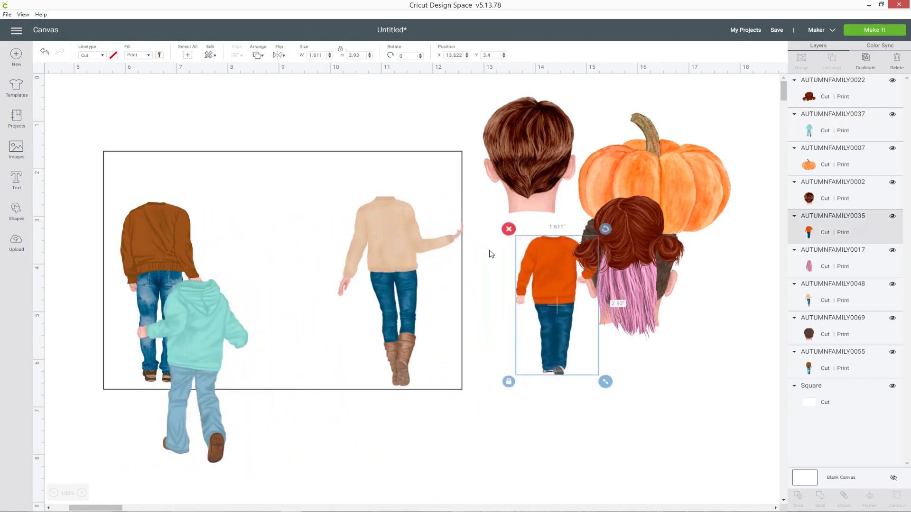
{"action": "left_click_drag", "start_coordinate": [209, 315], "coordinate": [252, 267]}
{"action": "left_click_drag", "start_coordinate": [307, 420], "coordinate": [266, 366]}
{"action": "left_click_drag", "start_coordinate": [250, 323], "coordinate": [251, 336]}
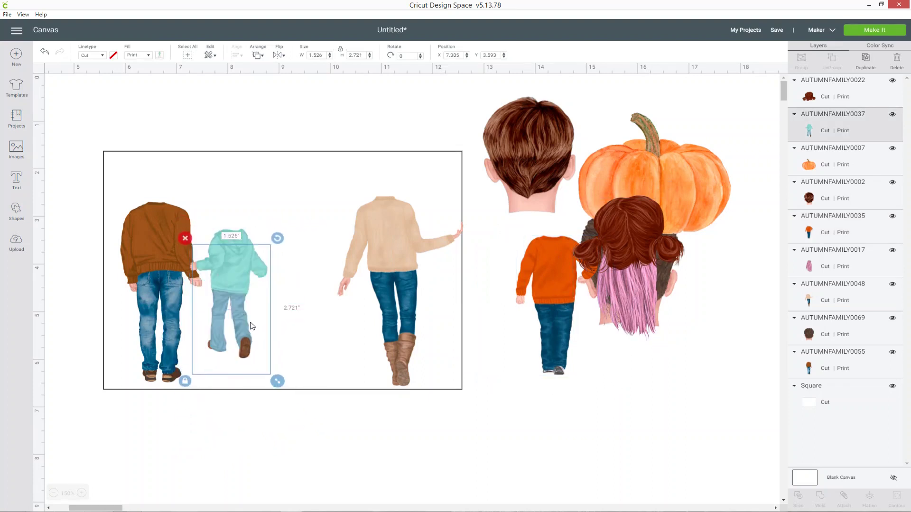
{"action": "mouse_move", "coordinate": [229, 272]}
{"action": "left_mouse_down"}
{"action": "mouse_move", "coordinate": [235, 286]}
{"action": "mouse_move", "coordinate": [232, 278]}
{"action": "left_mouse_up"}
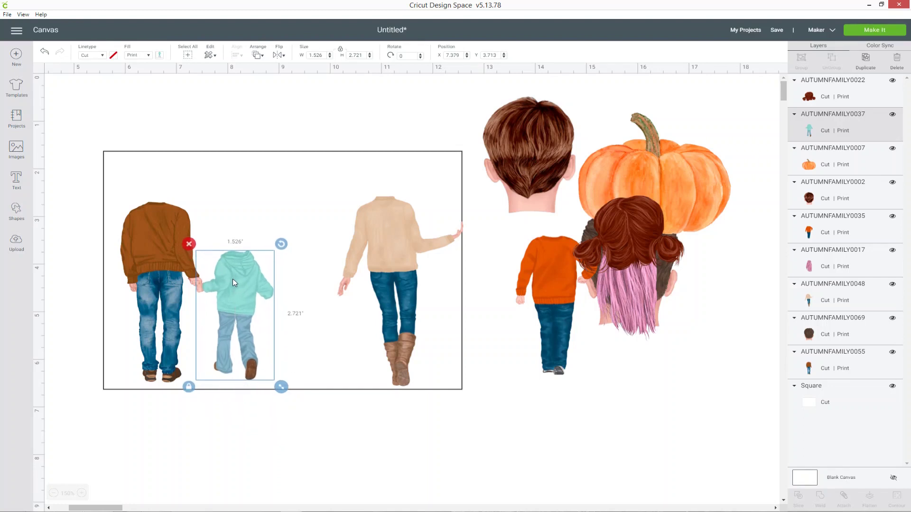
- Fine-tune the teal-hoodie body to about 1.5 by 2.7 inches, with its hand meeting the brown-sweater figure's hand
{"action": "left_click_drag", "start_coordinate": [282, 389], "coordinate": [273, 376]}
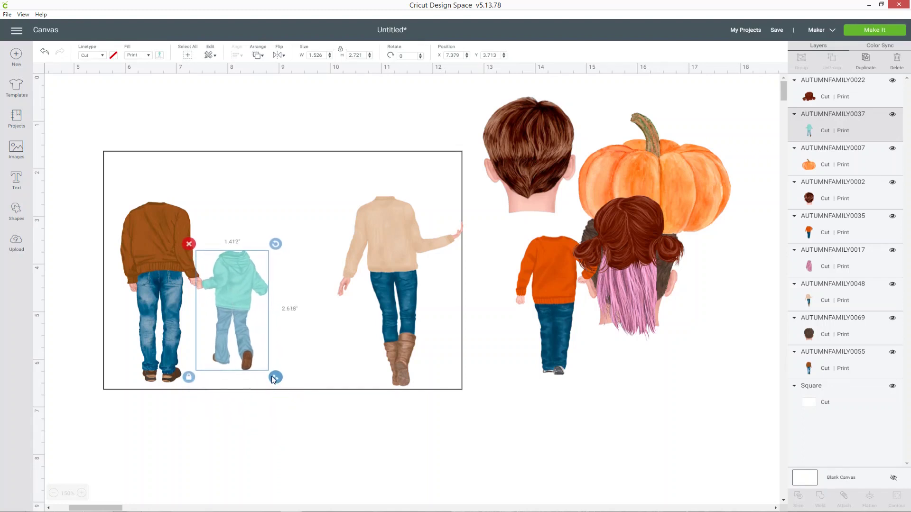
{"action": "left_click_drag", "start_coordinate": [239, 288], "coordinate": [240, 291]}
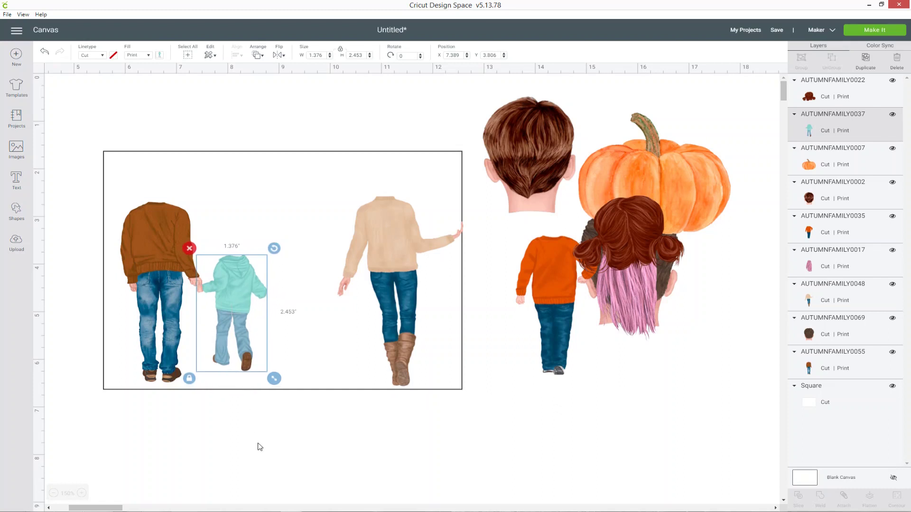
{"action": "left_click", "coordinate": [259, 446]}
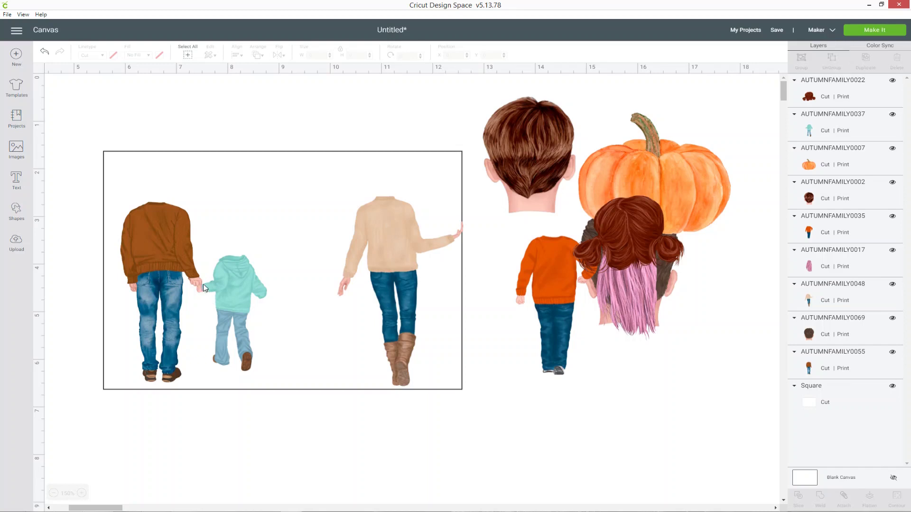
{"action": "left_click", "coordinate": [228, 287]}
{"action": "left_click_drag", "start_coordinate": [279, 390], "coordinate": [293, 405]}
{"action": "left_click_drag", "start_coordinate": [252, 363], "coordinate": [248, 349]}
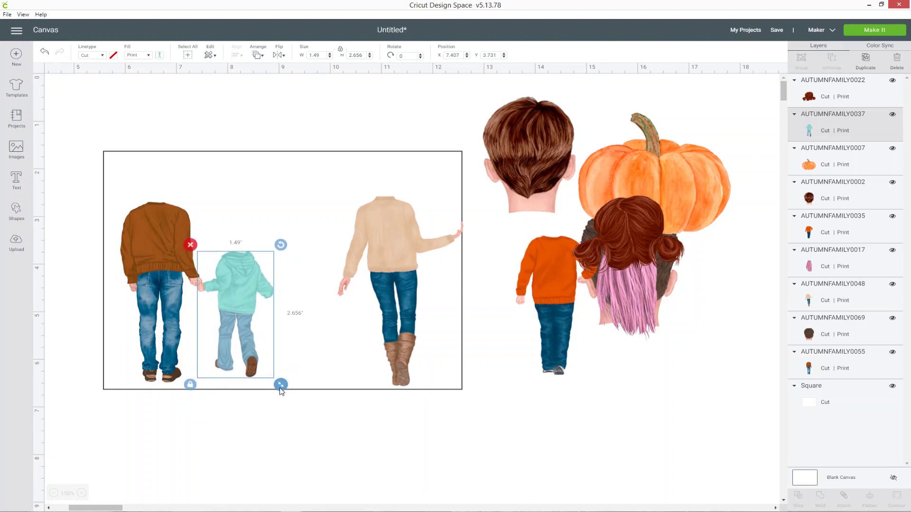
{"action": "left_click_drag", "start_coordinate": [281, 388], "coordinate": [283, 389]}
{"action": "left_click", "coordinate": [346, 441]}
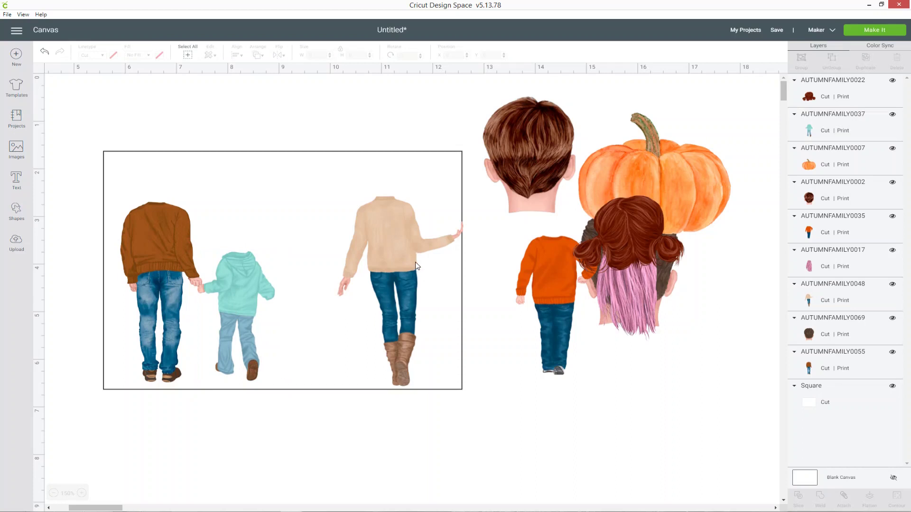
- Move the orange-sweater body aside, then scale down the cream-sweater body and join its hand to the teal-hoodie child's hand
{"action": "left_click_drag", "start_coordinate": [544, 276], "coordinate": [486, 300]}
{"action": "left_click_drag", "start_coordinate": [352, 247], "coordinate": [301, 244]}
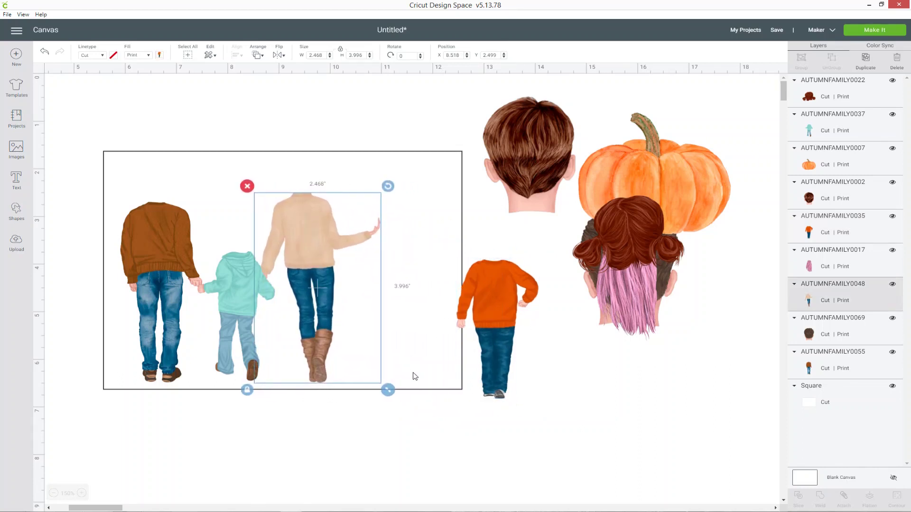
{"action": "left_click_drag", "start_coordinate": [388, 390], "coordinate": [370, 363]}
{"action": "left_click_drag", "start_coordinate": [294, 234], "coordinate": [306, 256]}
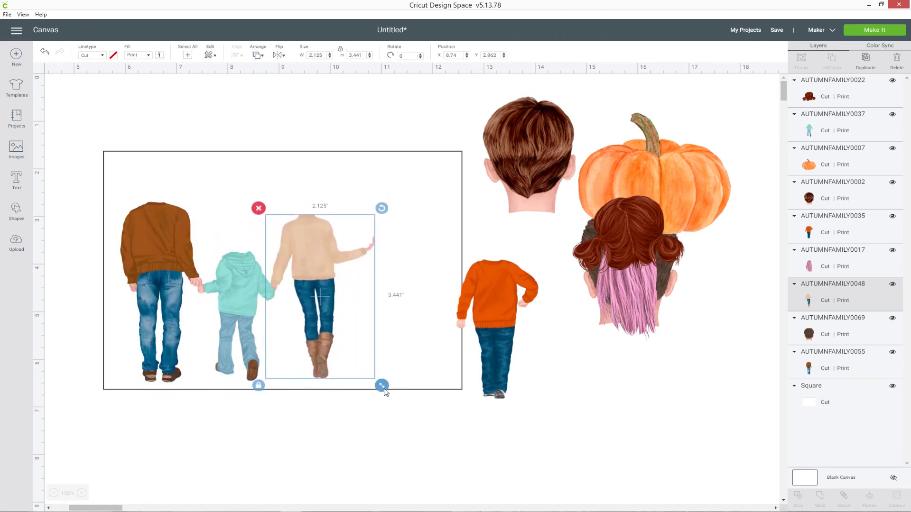
{"action": "left_click_drag", "start_coordinate": [385, 392], "coordinate": [389, 399]}
{"action": "left_click_drag", "start_coordinate": [330, 347], "coordinate": [328, 339]}
- Scale the orange-sweater body to about 1.47 by 2.68 inches and place it at the rectangle's right end
{"action": "left_click_drag", "start_coordinate": [497, 314], "coordinate": [415, 284]}
{"action": "left_click_drag", "start_coordinate": [432, 388], "coordinate": [425, 375]}
{"action": "left_click_drag", "start_coordinate": [386, 267], "coordinate": [416, 280]}
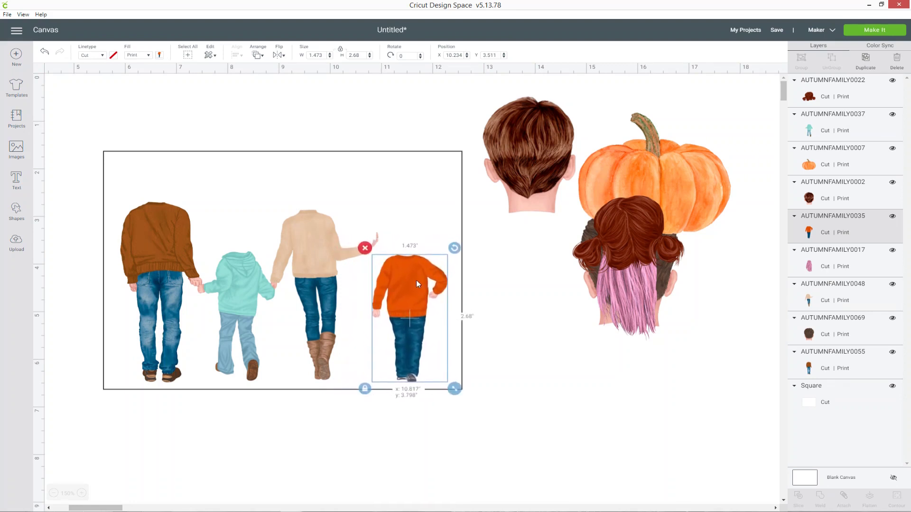
{"action": "left_click", "coordinate": [586, 351]}
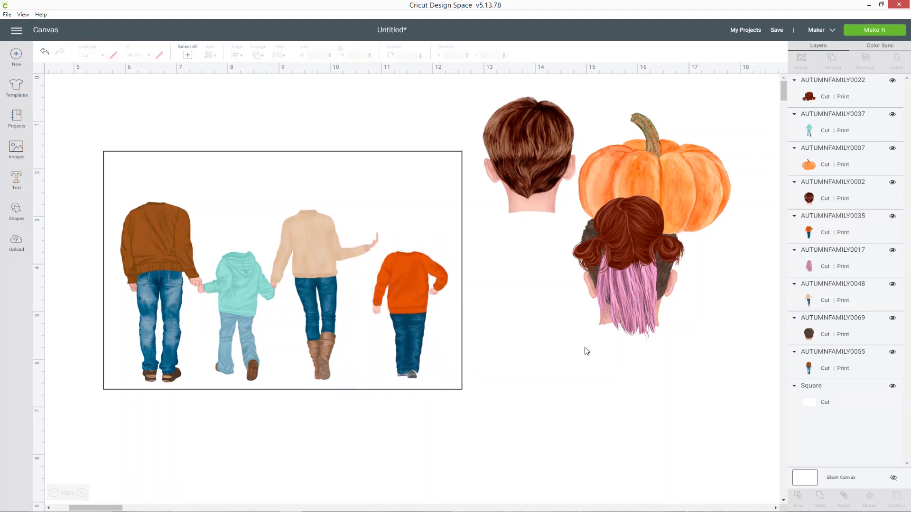
- Fit the pigtailed red hair at a reduced size onto the teal-hoodie body
{"action": "left_click_drag", "start_coordinate": [644, 239], "coordinate": [462, 227]}
{"action": "left_click_drag", "start_coordinate": [510, 267], "coordinate": [244, 248]}
{"action": "left_click", "coordinate": [535, 378]}
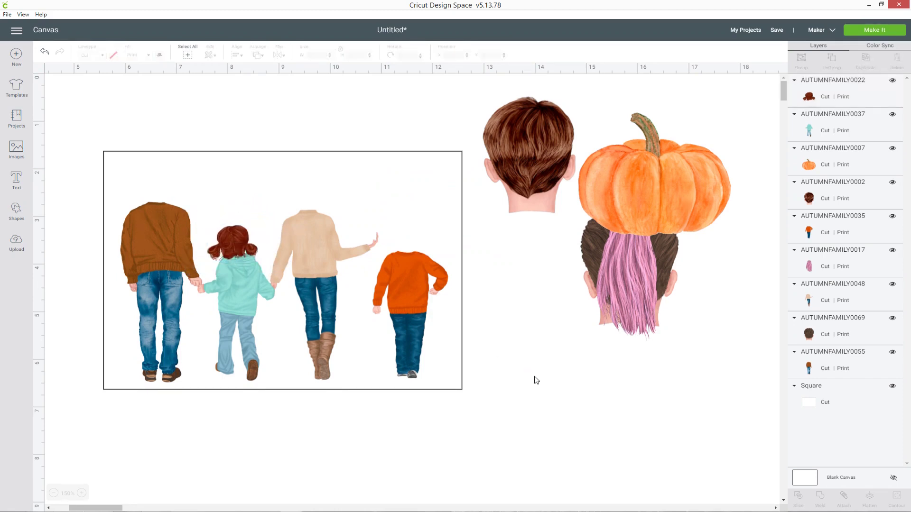
- Scale the short brown-haired boy's head to about 0.57 by 0.78 inches and place it on the orange-sweater body
{"action": "left_click", "coordinate": [533, 173]}
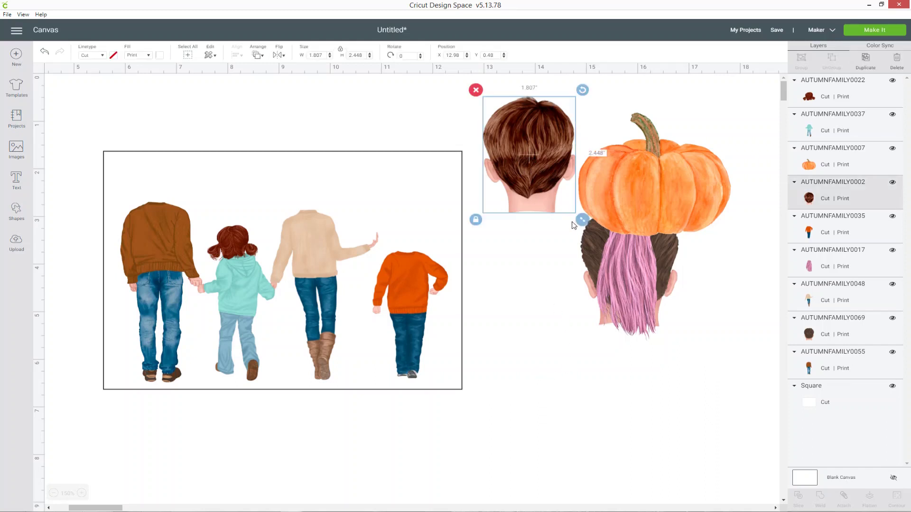
{"action": "left_click_drag", "start_coordinate": [583, 220], "coordinate": [407, 252]}
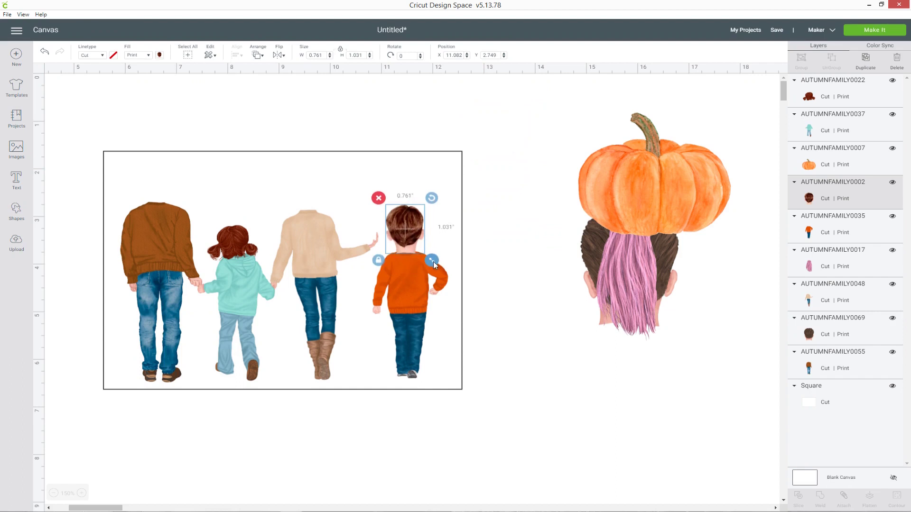
{"action": "left_click", "coordinate": [489, 263]}
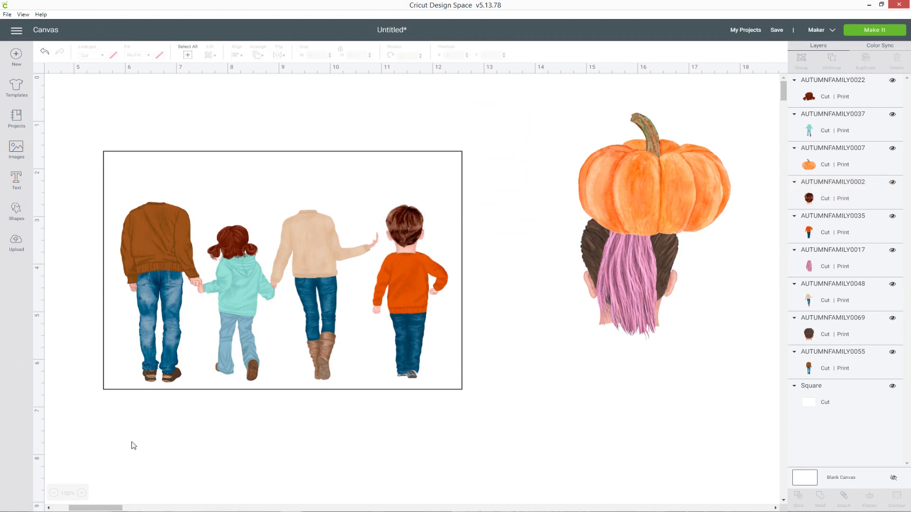
{"action": "left_click", "coordinate": [82, 493]}
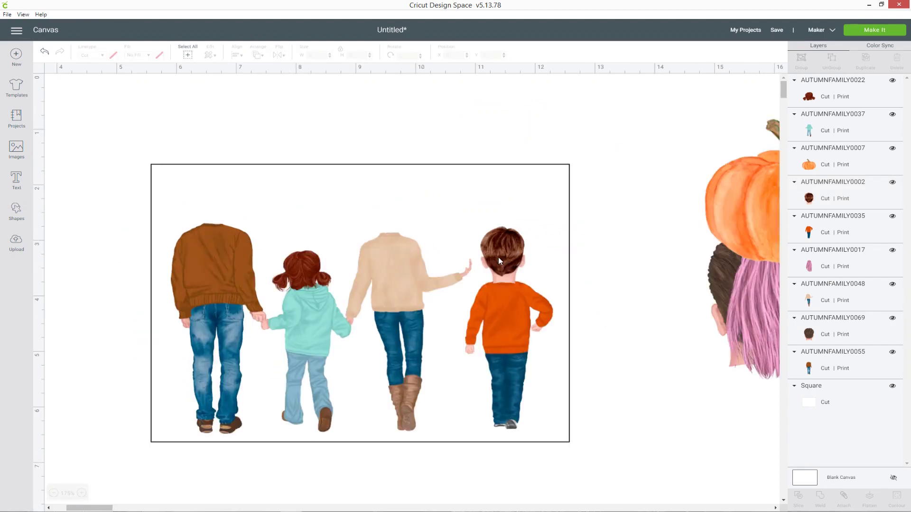
{"action": "left_click", "coordinate": [517, 268]}
{"action": "left_click_drag", "start_coordinate": [532, 291], "coordinate": [507, 255]}
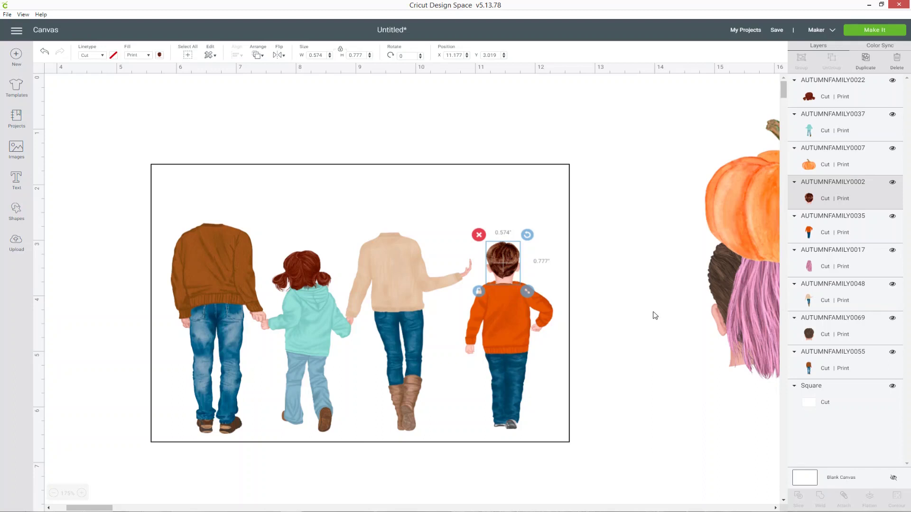
{"action": "left_click", "coordinate": [655, 315]}
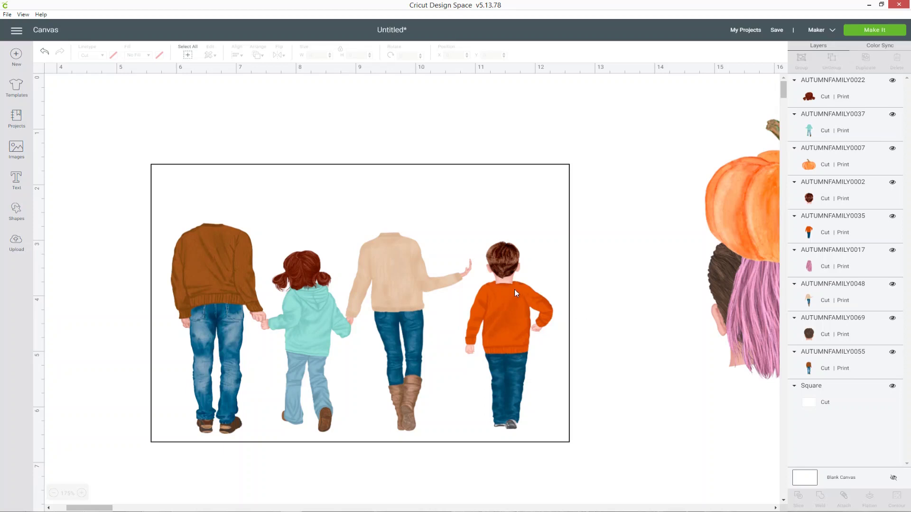
- Move the AUTUMNFAMILY0035 body layer above the AUTUMNFAMILY0002 head layer so the sweater covers the boy's neck
{"action": "left_click", "coordinate": [840, 198]}
{"action": "left_click", "coordinate": [843, 226]}
{"action": "left_click_drag", "start_coordinate": [842, 225], "coordinate": [841, 185]}
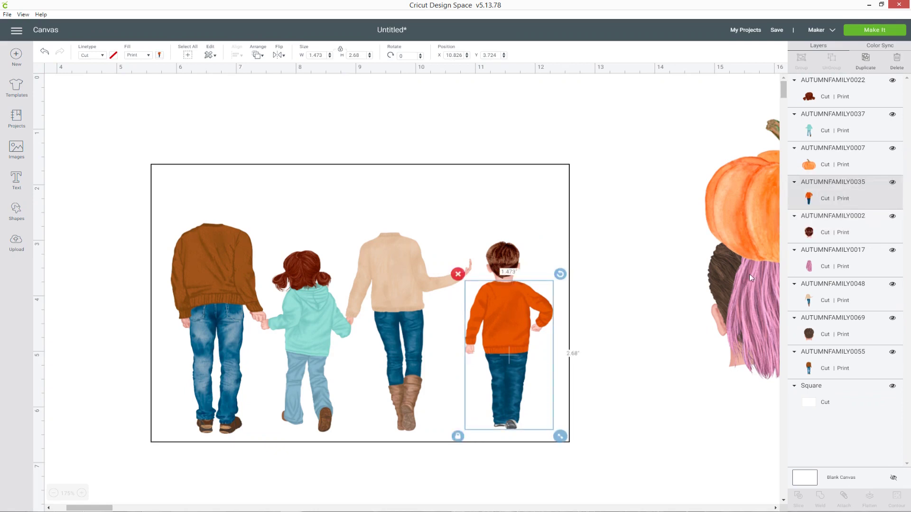
{"action": "left_click", "coordinate": [639, 277]}
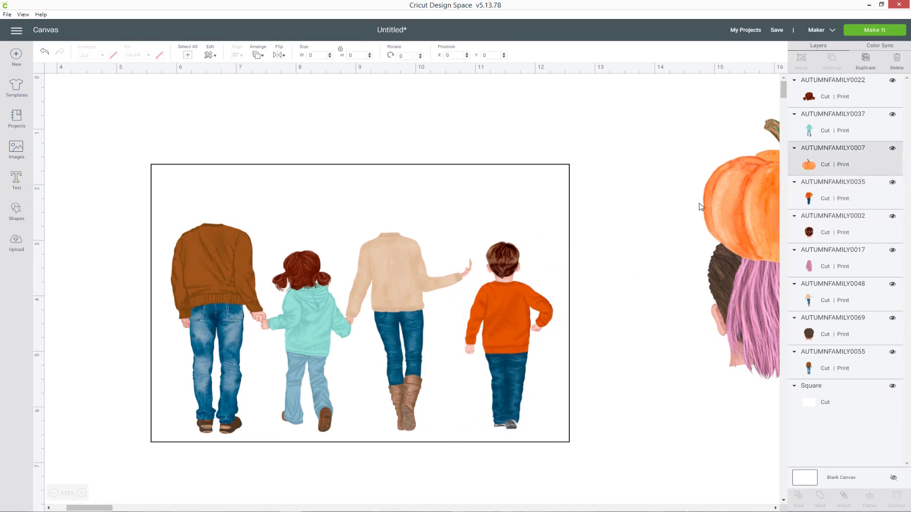
- Move the pumpkin aside, scale the long pink hair to about 0.84 by 1.84 inches and place it on the cream-sweater body
{"action": "left_click_drag", "start_coordinate": [700, 207], "coordinate": [643, 179]}
{"action": "left_click_drag", "start_coordinate": [730, 300], "coordinate": [381, 196]}
{"action": "left_click_drag", "start_coordinate": [441, 327], "coordinate": [412, 288]}
{"action": "mouse_move", "coordinate": [405, 243]}
{"action": "left_mouse_down"}
{"action": "mouse_move", "coordinate": [390, 270]}
{"action": "mouse_move", "coordinate": [391, 254]}
{"action": "left_mouse_up"}
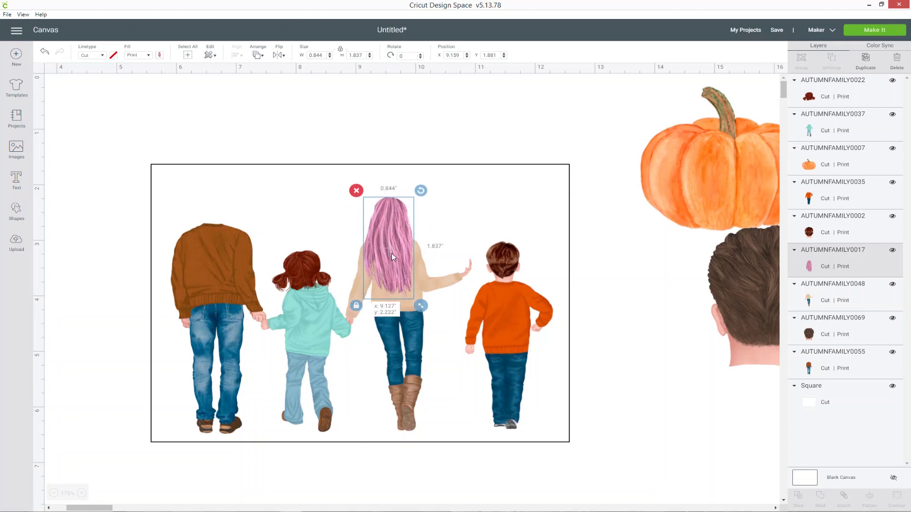
{"action": "left_click", "coordinate": [676, 293]}
- Move the dark-haired man's head above the brown-sweater body and scale it down to about 0.72 by 0.97 inches
{"action": "left_click_drag", "start_coordinate": [726, 304], "coordinate": [540, 303]}
{"action": "left_click_drag", "start_coordinate": [637, 375], "coordinate": [588, 318]}
{"action": "left_click_drag", "start_coordinate": [565, 276], "coordinate": [216, 192]}
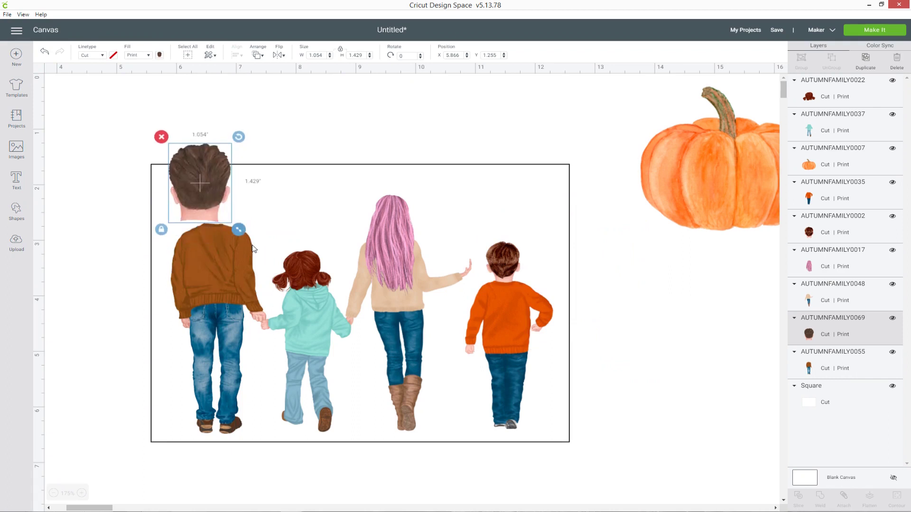
{"action": "left_click_drag", "start_coordinate": [238, 229], "coordinate": [218, 204]}
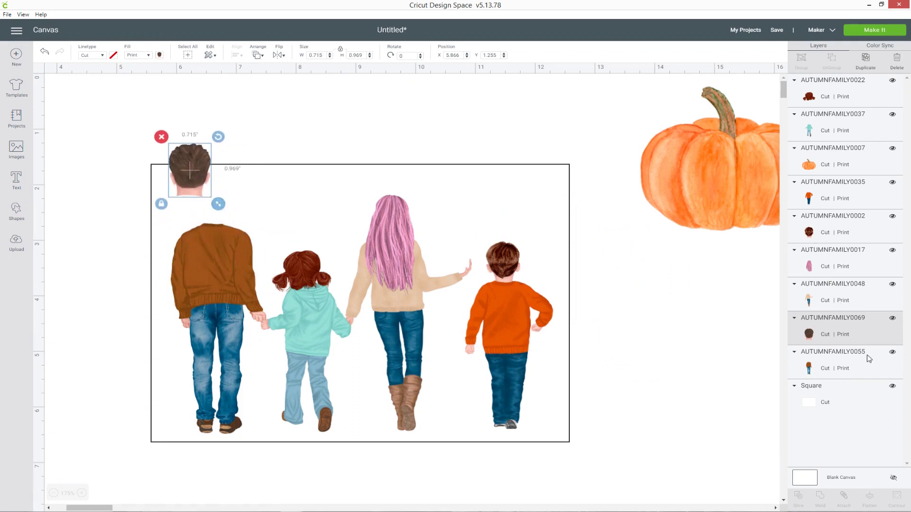
- Move the AUTUMNFAMILY0069 head layer beneath the AUTUMNFAMILY0055 body and fit the slightly reduced head onto the brown sweater's neckline
{"action": "left_click", "coordinate": [834, 366]}
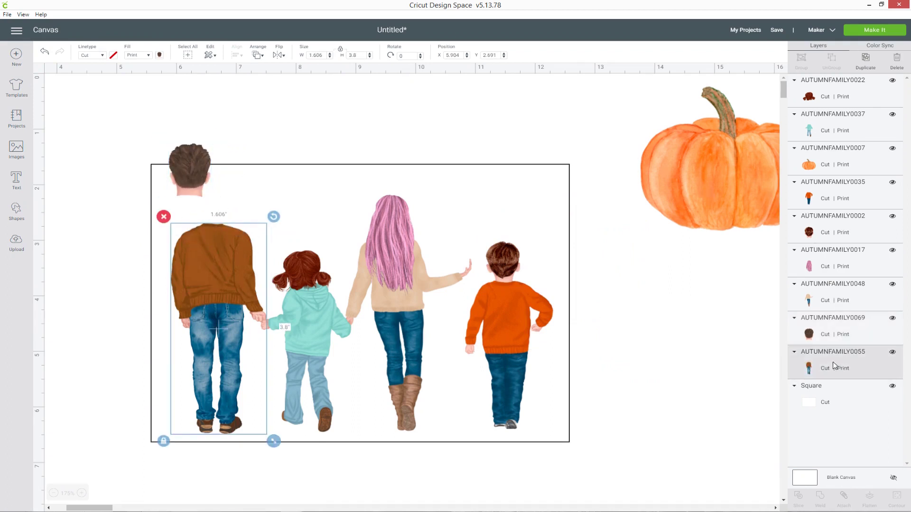
{"action": "left_click_drag", "start_coordinate": [841, 313], "coordinate": [843, 361]}
{"action": "left_click_drag", "start_coordinate": [195, 175], "coordinate": [221, 198]}
{"action": "left_click_drag", "start_coordinate": [245, 229], "coordinate": [220, 198]}
{"action": "left_click", "coordinate": [663, 363]}
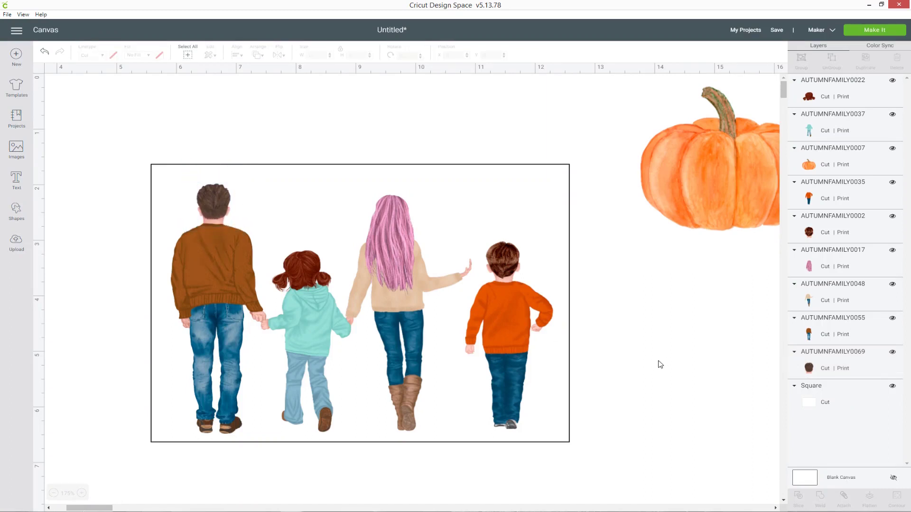
- Scale the pumpkin down to about 1.07 by 0.93 inches and place it on the cream-sweater figure's outstretched hand
{"action": "left_click", "coordinate": [750, 172]}
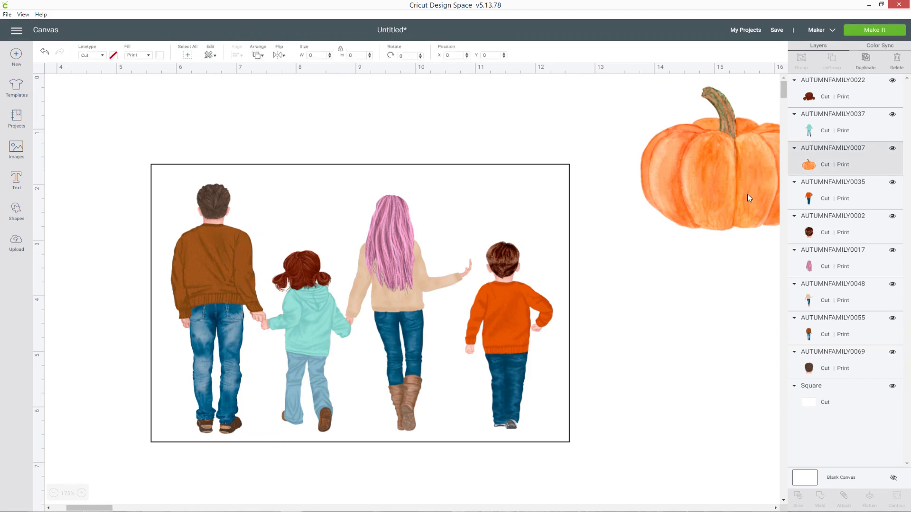
{"action": "left_click_drag", "start_coordinate": [727, 192], "coordinate": [564, 282]}
{"action": "left_click_drag", "start_coordinate": [662, 327], "coordinate": [547, 254]}
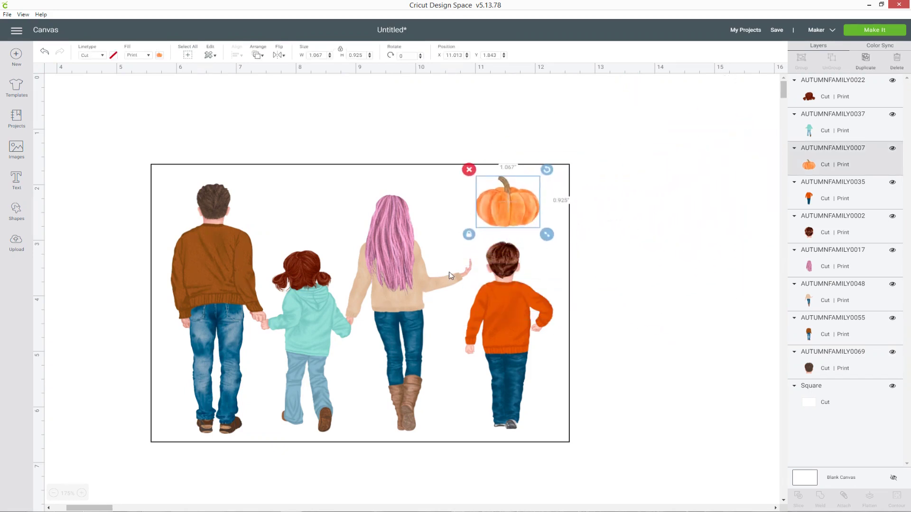
{"action": "left_click_drag", "start_coordinate": [512, 204], "coordinate": [457, 257]}
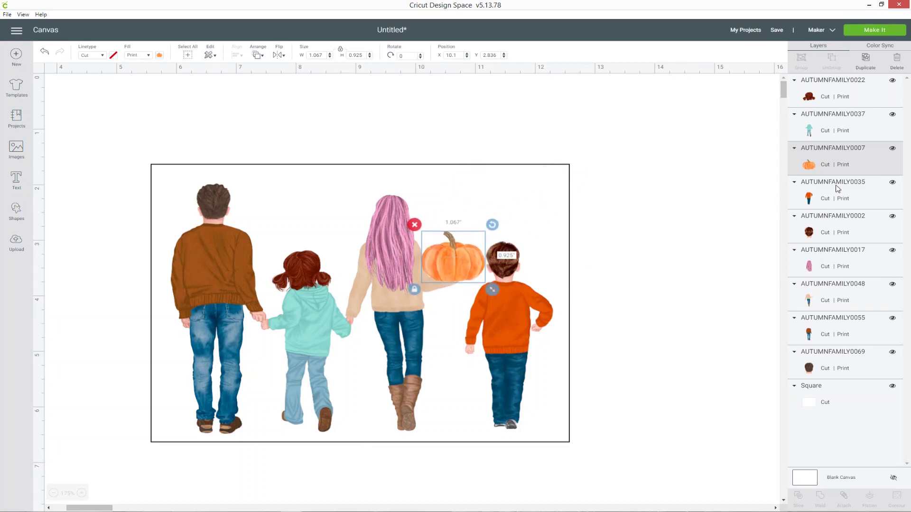
- Move the AUTUMNFAMILY0007 pumpkin layer beneath the AUTUMNFAMILY0048 body and scale the pumpkin down to about 0.88 by 0.77 inches
{"action": "left_click_drag", "start_coordinate": [847, 156], "coordinate": [846, 293]}
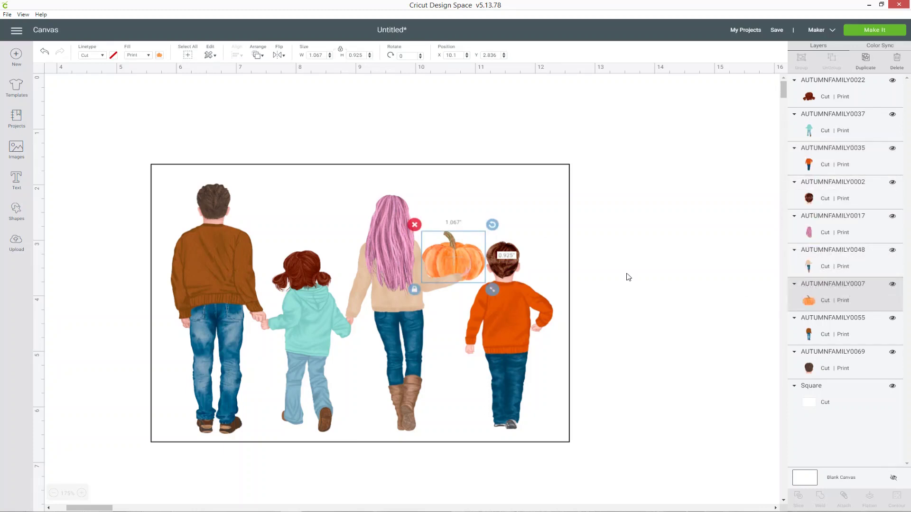
{"action": "left_click", "coordinate": [449, 256]}
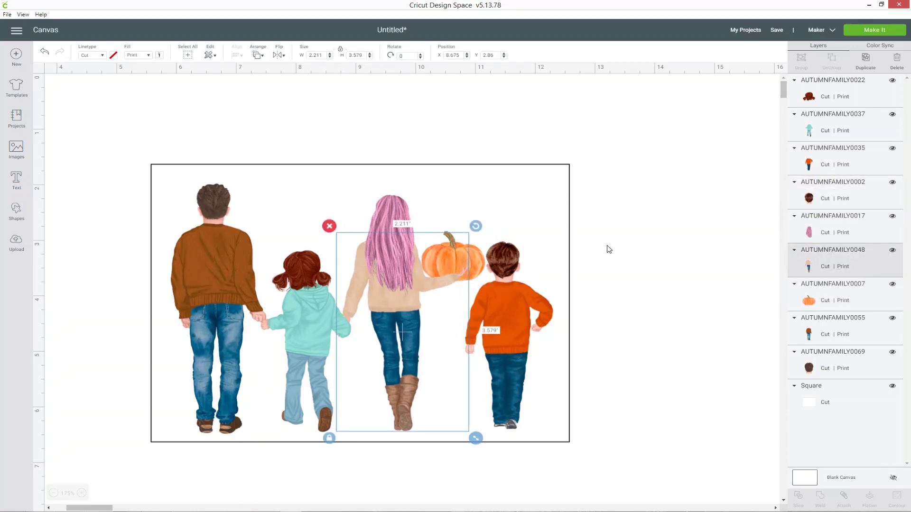
{"action": "left_click", "coordinate": [843, 293]}
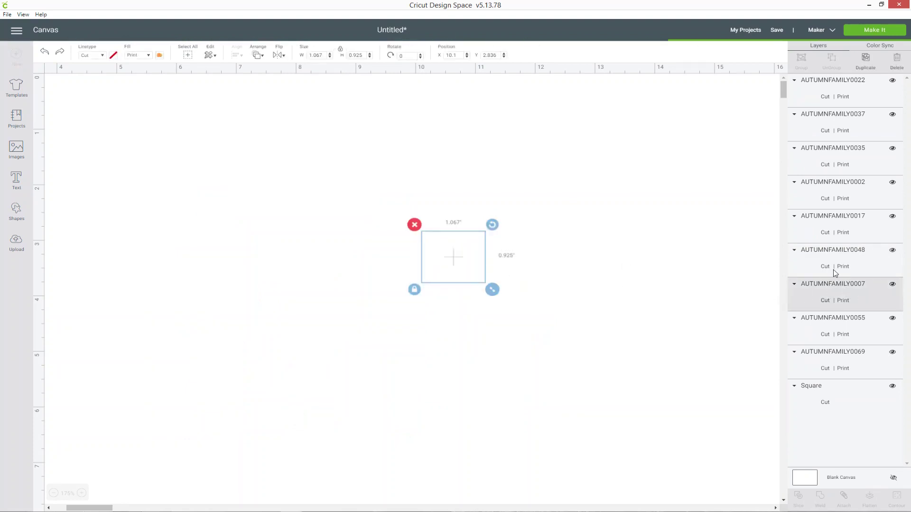
{"action": "left_click_drag", "start_coordinate": [491, 288], "coordinate": [481, 280]}
{"action": "left_click", "coordinate": [465, 254]}
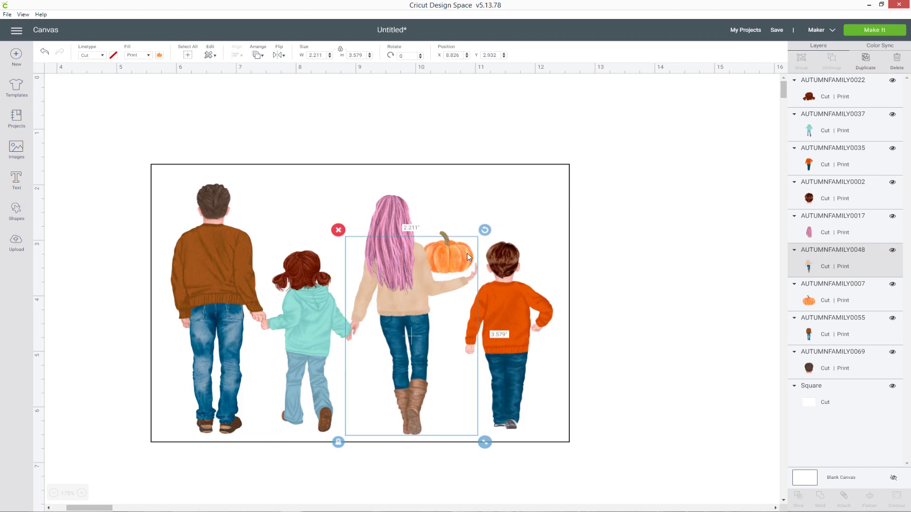
{"action": "key", "text": "ctrl+z"}
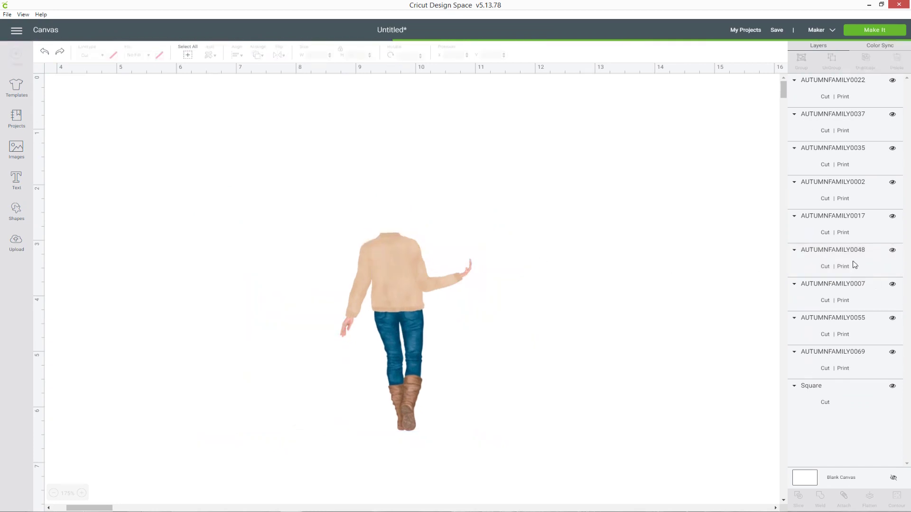
{"action": "left_click", "coordinate": [852, 303]}
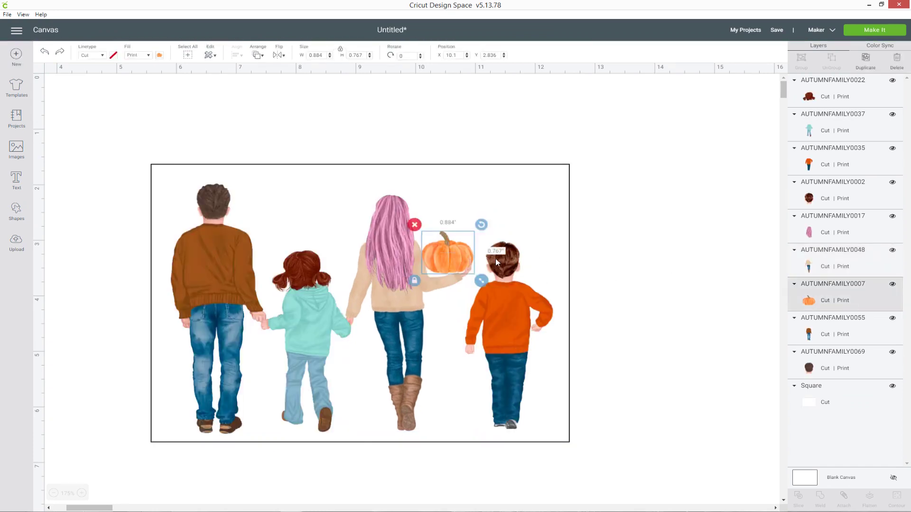
{"action": "left_click", "coordinate": [472, 245]}
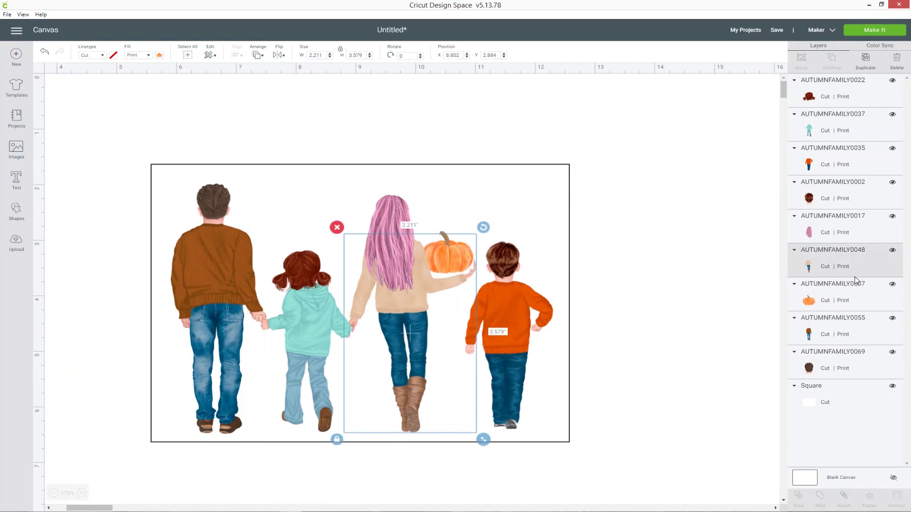
{"action": "key", "text": "ctrl+z"}
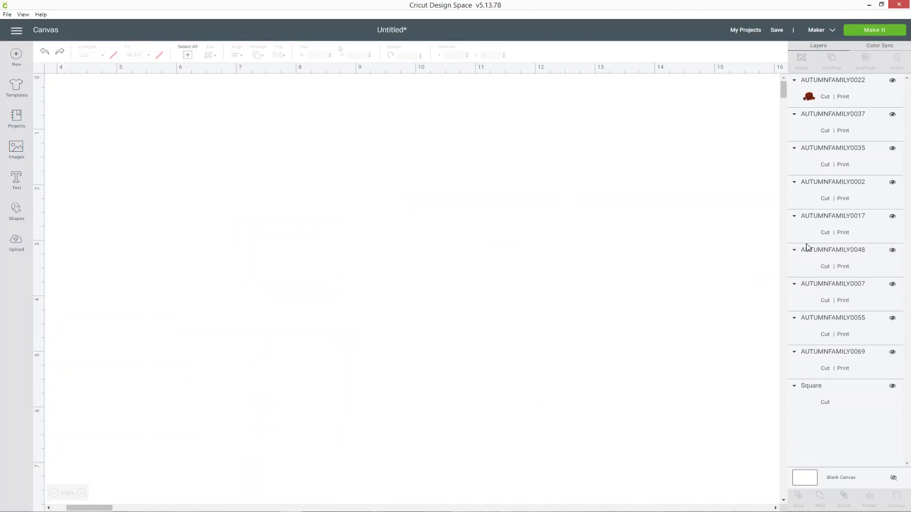
- Shift the pumpkin towards the cream-sweater figure's outstretched hand and place its layer beneath the AUTUMNFAMILY0055 body
{"action": "left_click_drag", "start_coordinate": [834, 295], "coordinate": [834, 250]}
{"action": "left_click_drag", "start_coordinate": [443, 255], "coordinate": [452, 257]}
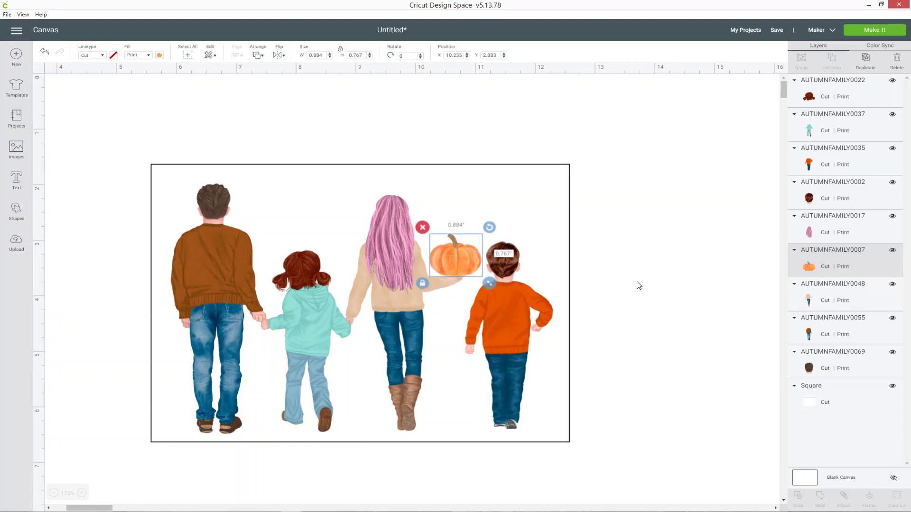
{"action": "left_click_drag", "start_coordinate": [838, 268], "coordinate": [838, 325]}
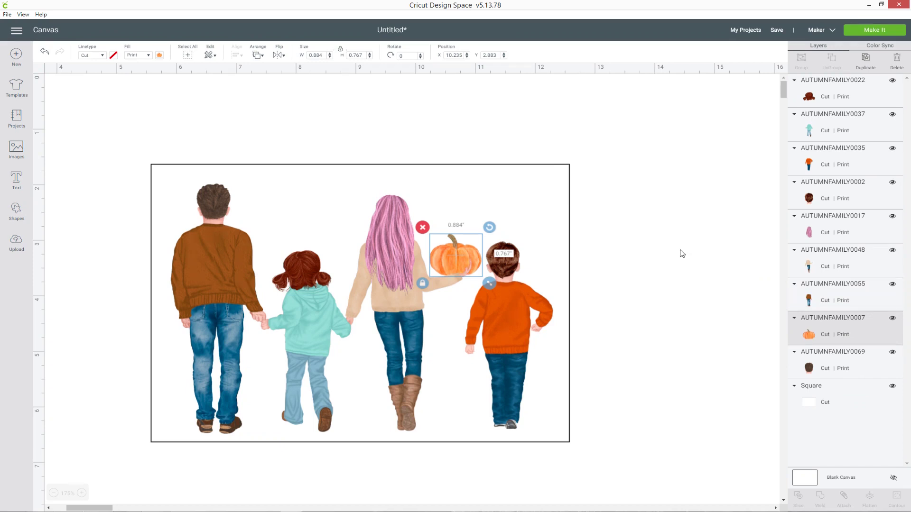
{"action": "left_click", "coordinate": [711, 282]}
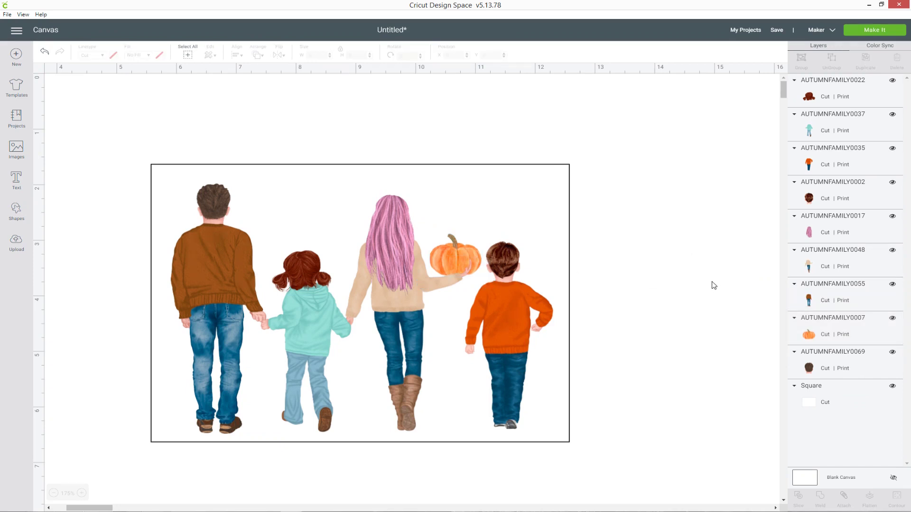
- Scale the boy's head down to about 0.53 by 0.72 inches and seat it on the orange sweater's neckline
{"action": "left_click", "coordinate": [506, 270]}
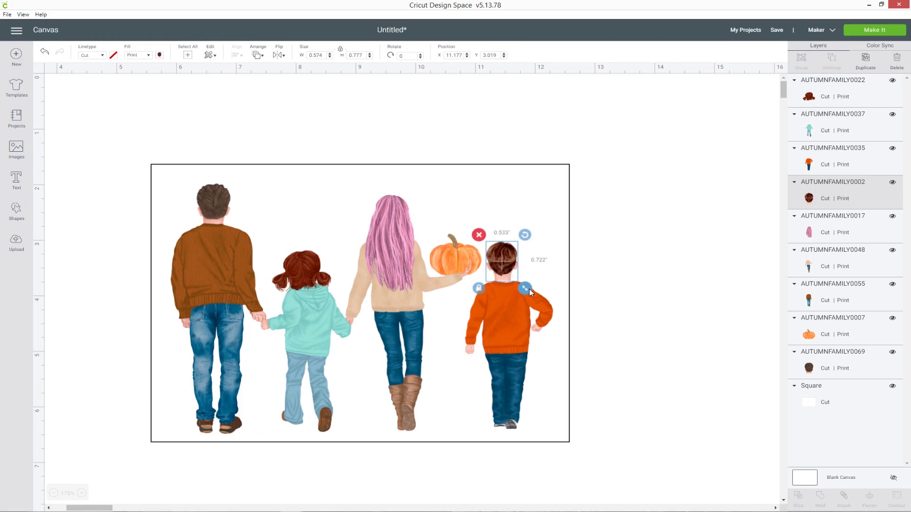
{"action": "left_click_drag", "start_coordinate": [506, 262], "coordinate": [509, 266]}
{"action": "left_click", "coordinate": [685, 271]}
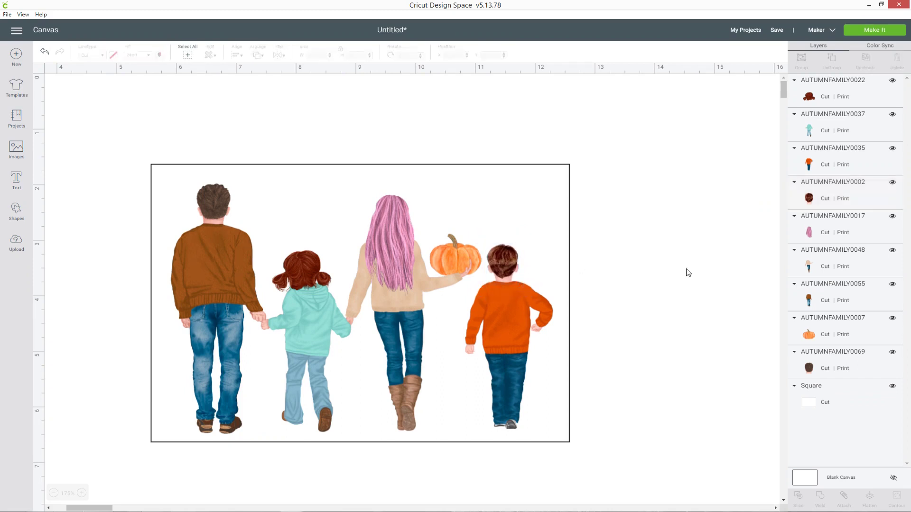
- Scale the pigtail hair down to about 0.93 by 0.70 inches and reposition it above the mint hoodie
{"action": "left_click", "coordinate": [325, 281]}
{"action": "left_click_drag", "start_coordinate": [323, 281], "coordinate": [327, 282]}
{"action": "left_click", "coordinate": [647, 319]}
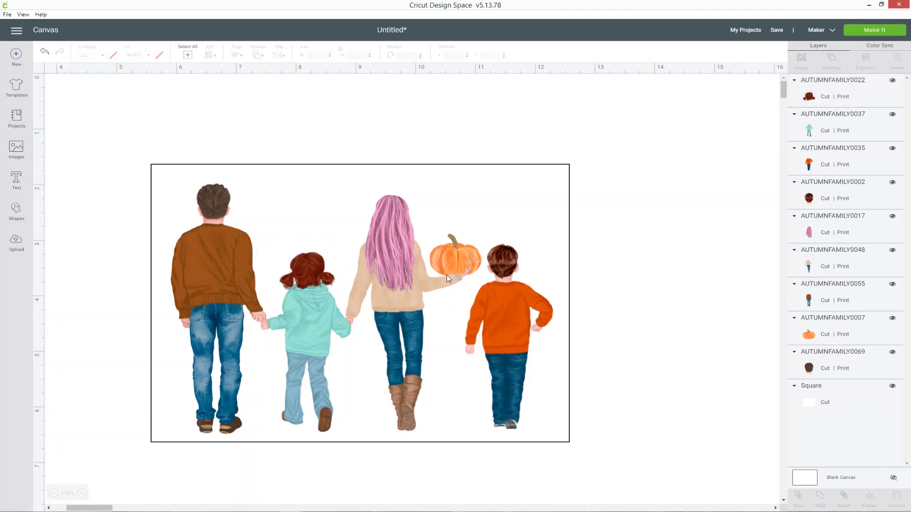
- Nudge the pumpkin 0.1 inch down and 0.2 inch left so it rests in the cream-sweater figure's hand
{"action": "left_click", "coordinate": [867, 326]}
{"action": "key", "text": "Down"}
{"action": "key", "text": "Left"}
{"action": "key", "text": "Left"}
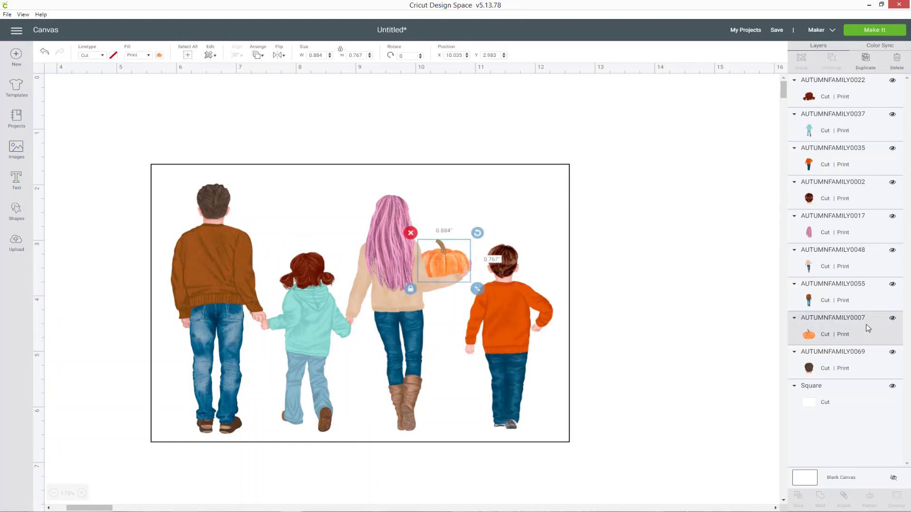
{"action": "left_click", "coordinate": [632, 310]}
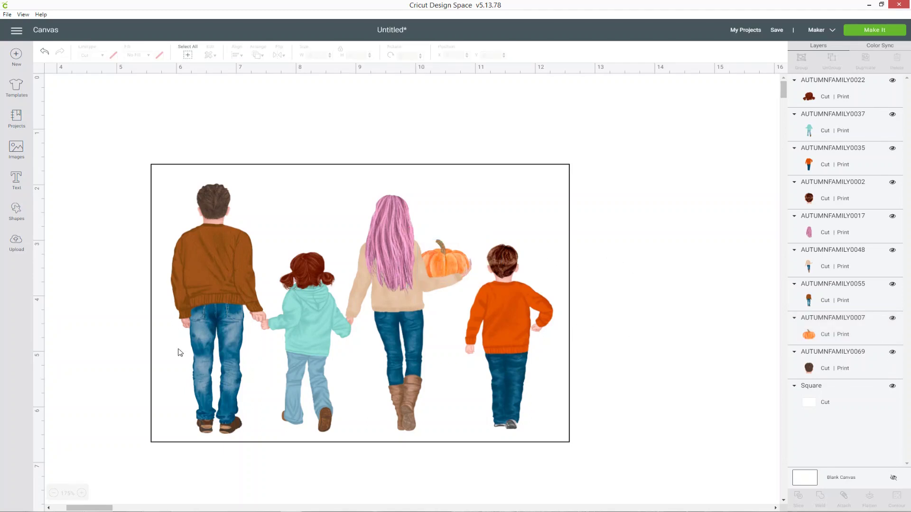
- Reduce the pigtail hair further to about 0.89 by 0.67 inches and centre it on the mint hoodie's neckline
{"action": "left_click", "coordinate": [82, 494]}
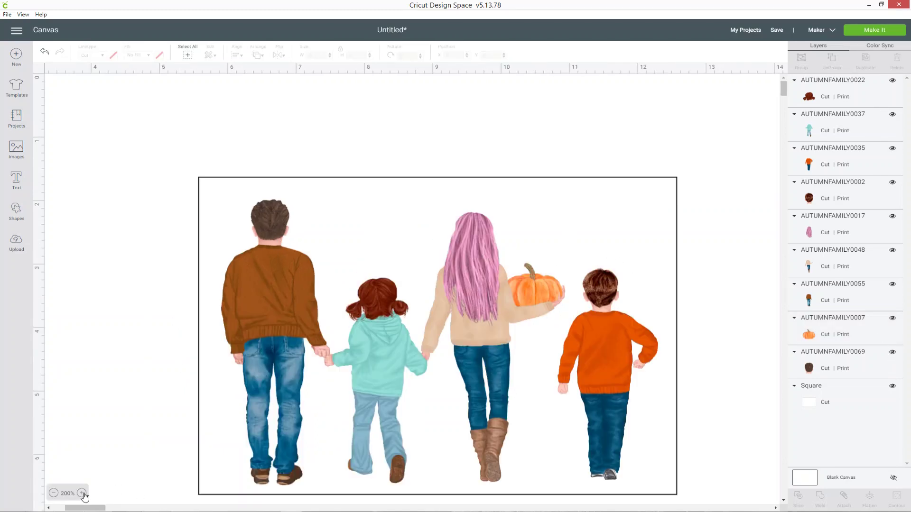
{"action": "left_click", "coordinate": [82, 493]}
{"action": "left_click_drag", "start_coordinate": [91, 507], "coordinate": [104, 507]}
{"action": "left_click", "coordinate": [249, 350]}
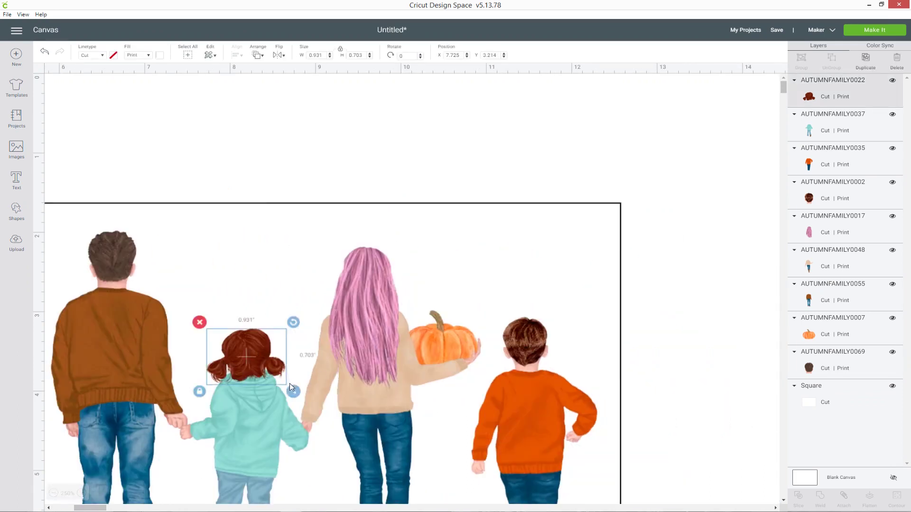
{"action": "left_click_drag", "start_coordinate": [258, 369], "coordinate": [255, 370]}
{"action": "scroll", "coordinate": [637, 365], "scroll_direction": "down", "scroll_amount": 4}
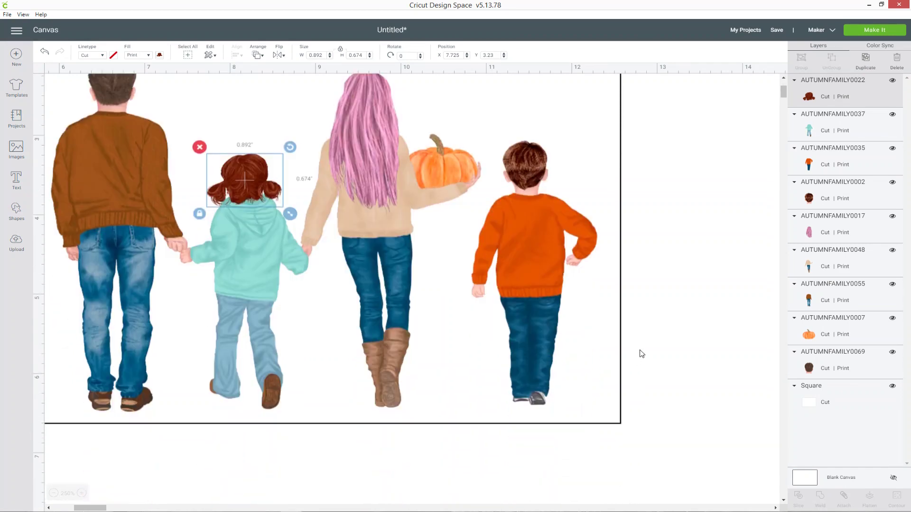
{"action": "left_click", "coordinate": [642, 353]}
- Shift the 7 by 5 inch rectangle slightly behind the figures to X 5.542 and Y 1.661
{"action": "scroll", "coordinate": [642, 353], "scroll_direction": "up", "scroll_amount": 1}
{"action": "left_click", "coordinate": [53, 493]}
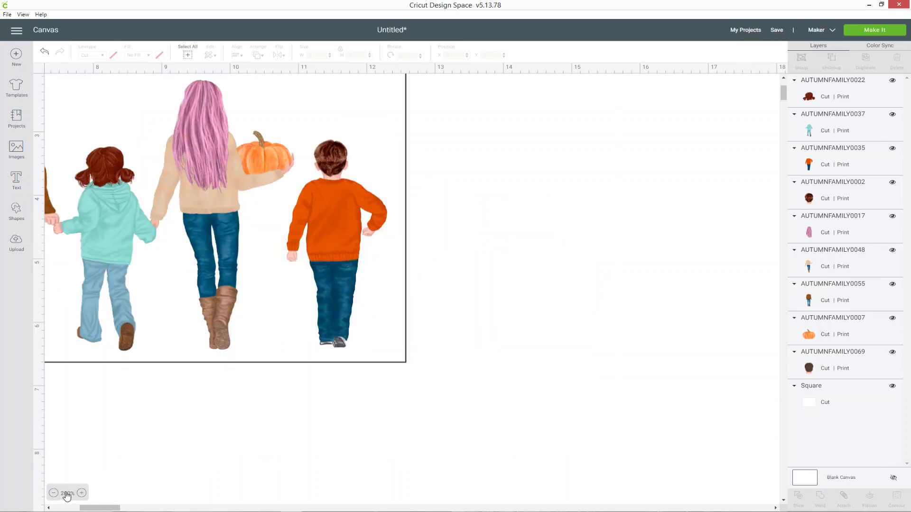
{"action": "left_click", "coordinate": [54, 493]}
{"action": "left_click_drag", "start_coordinate": [122, 508], "coordinate": [105, 508]}
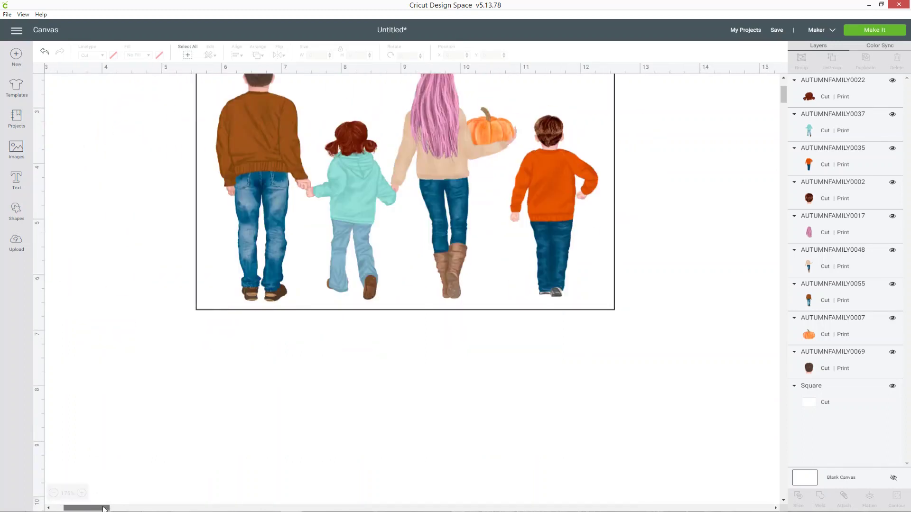
{"action": "scroll", "coordinate": [513, 401], "scroll_direction": "up", "scroll_amount": 2}
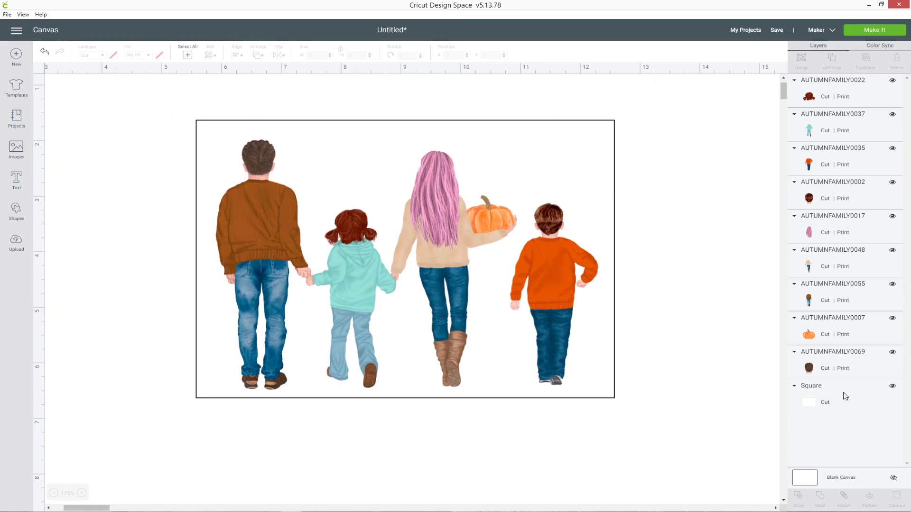
{"action": "left_click", "coordinate": [845, 395]}
{"action": "left_click_drag", "start_coordinate": [574, 139], "coordinate": [574, 139]}
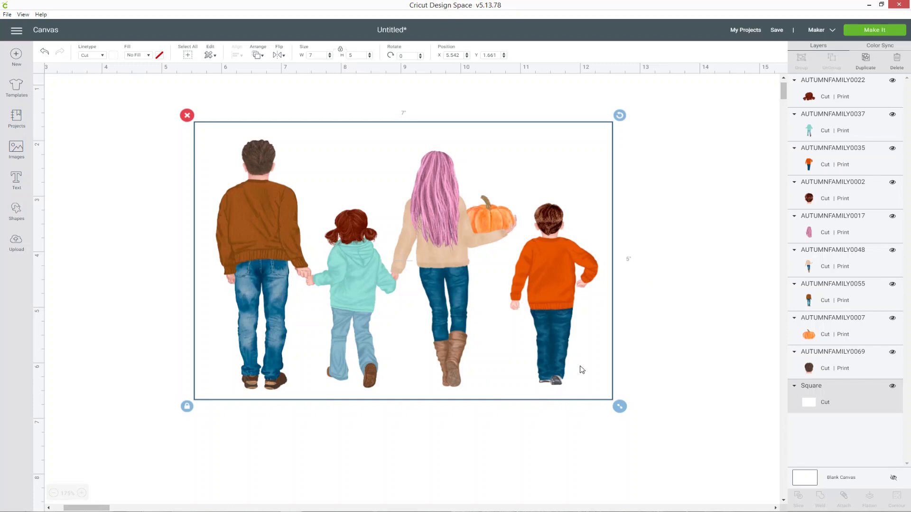
- Group all nine AUTUMNFAMILY clipart layers, leaving the Square layer out
{"action": "left_click", "coordinate": [839, 366]}
{"action": "left_click", "coordinate": [850, 330], "text": "shift"}
{"action": "left_click", "coordinate": [847, 294], "text": "shift"}
{"action": "left_click", "coordinate": [847, 261], "text": "shift"}
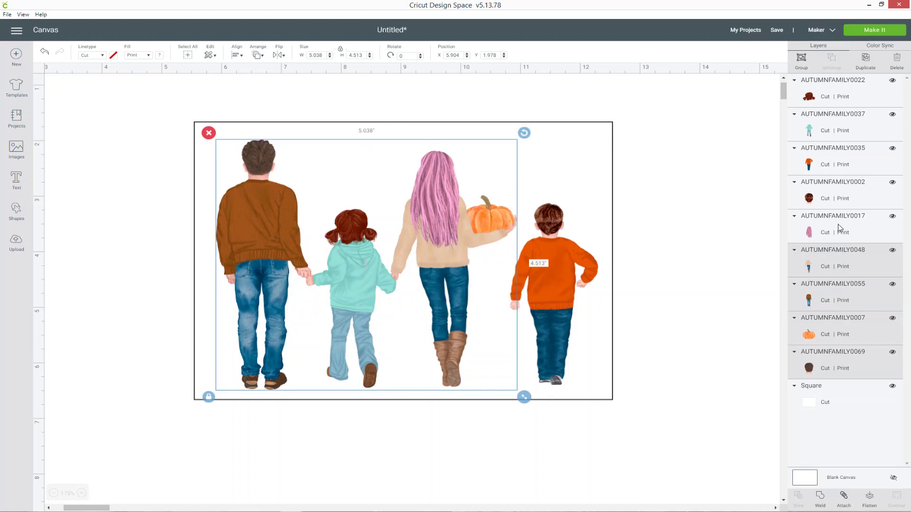
{"action": "left_click", "coordinate": [838, 226], "text": "shift"}
{"action": "left_click", "coordinate": [848, 185], "text": "shift"}
{"action": "left_click", "coordinate": [851, 154], "text": "shift"}
{"action": "left_click", "coordinate": [853, 128], "text": "shift"}
{"action": "left_click", "coordinate": [855, 101], "text": "shift"}
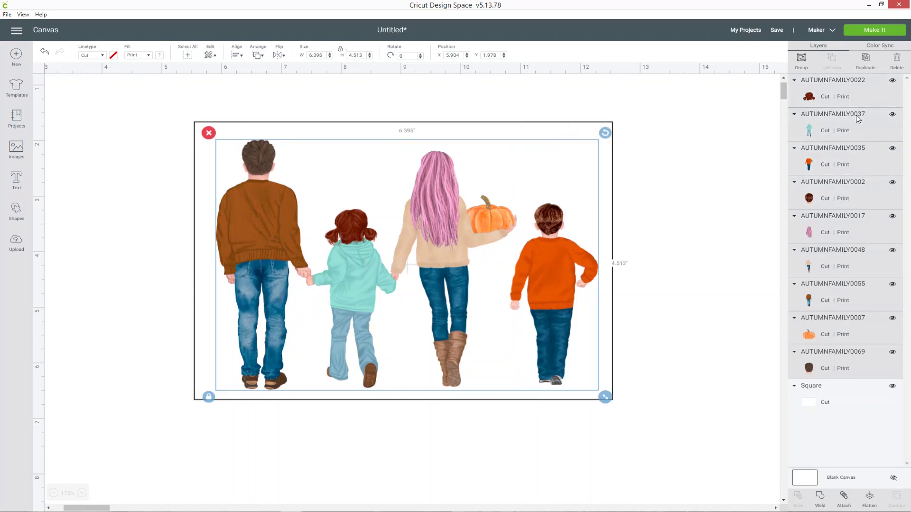
{"action": "left_click", "coordinate": [801, 63]}
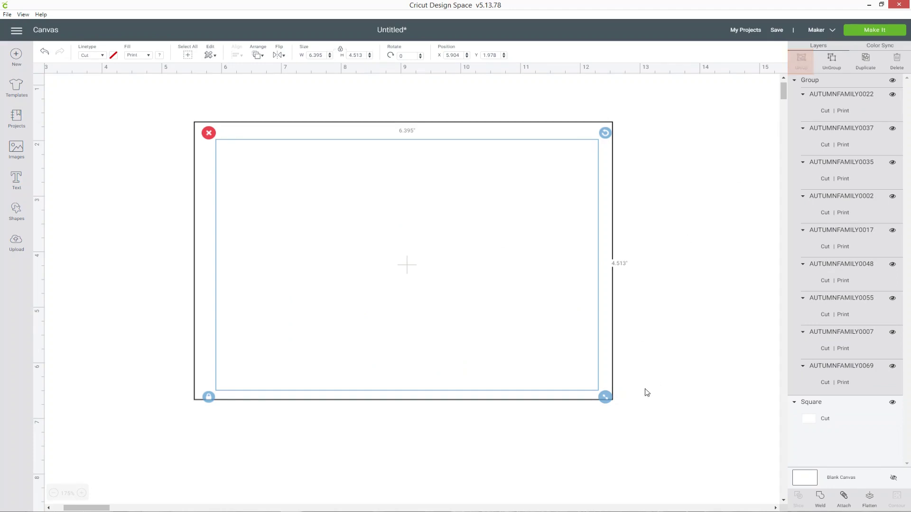
- Scale the family group down to about 5.22 by 3.68 inches and move it to the middle of the rectangle
{"action": "left_click_drag", "start_coordinate": [605, 397], "coordinate": [534, 351]}
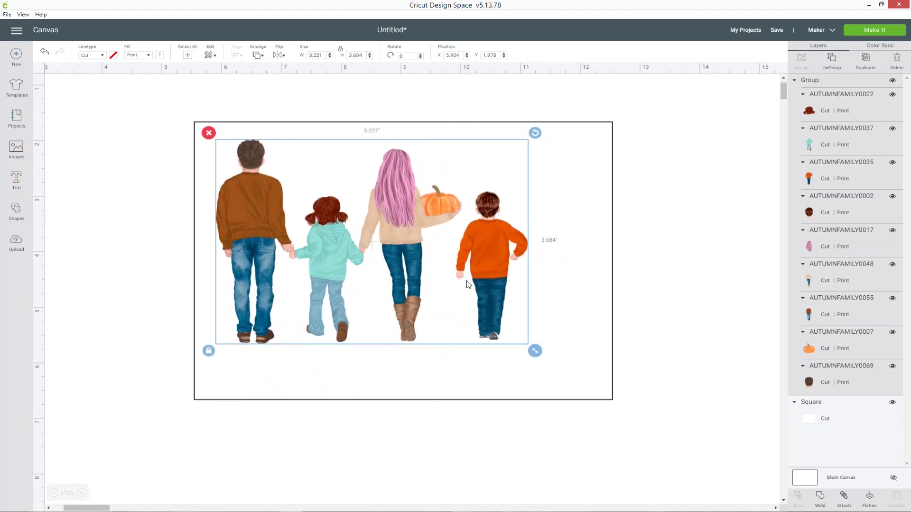
{"action": "left_click_drag", "start_coordinate": [490, 247], "coordinate": [528, 275]}
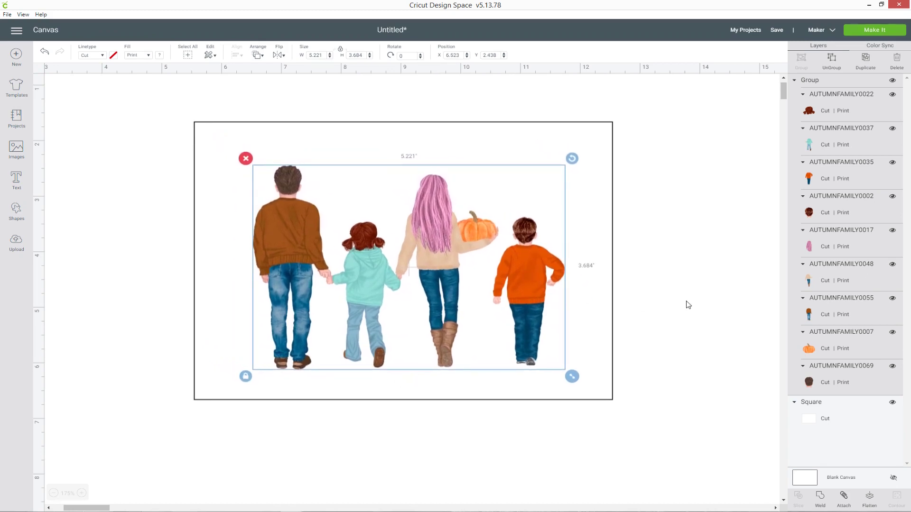
{"action": "left_click", "coordinate": [688, 305]}
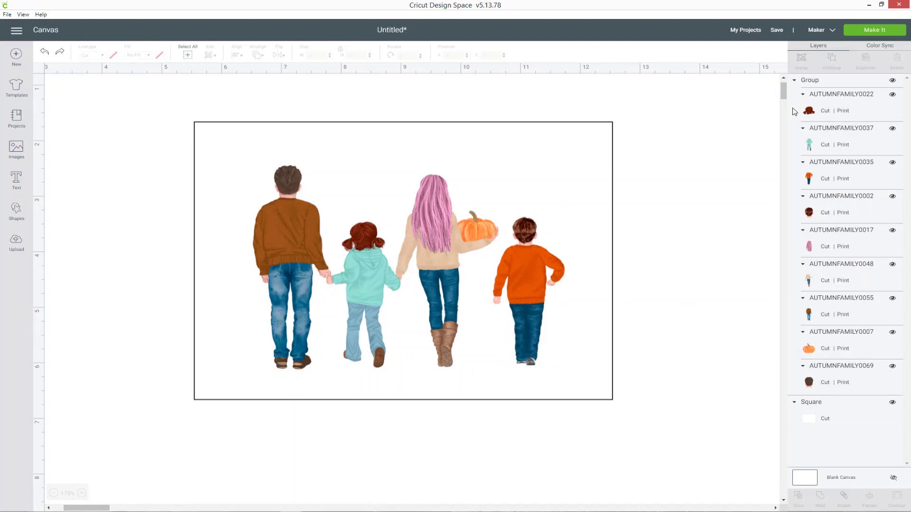
- Center the family group and the Square on each other both horizontally and vertically
{"action": "left_click", "coordinate": [809, 80]}
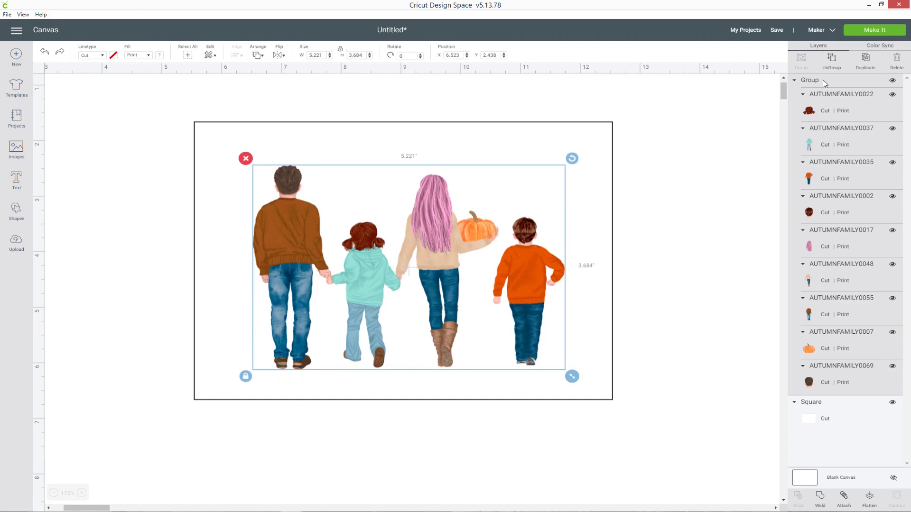
{"action": "left_click", "coordinate": [831, 419], "text": "shift"}
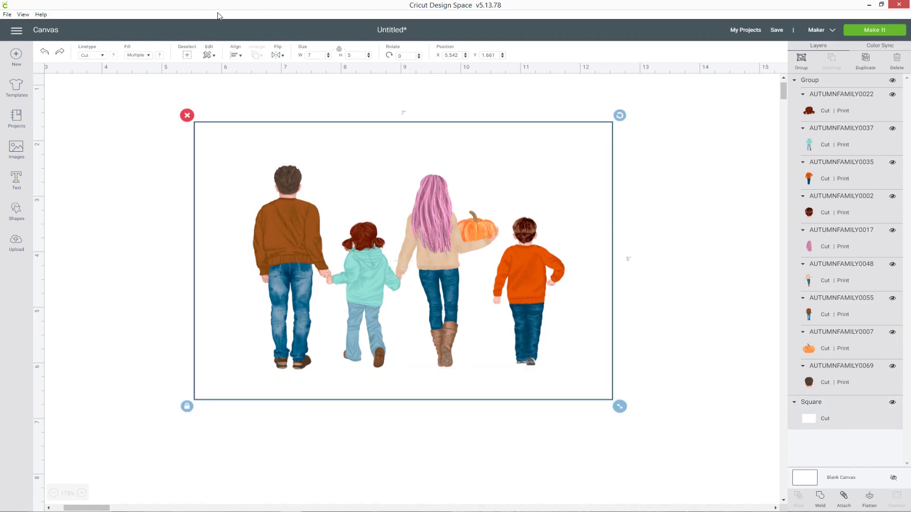
{"action": "left_click", "coordinate": [234, 56]}
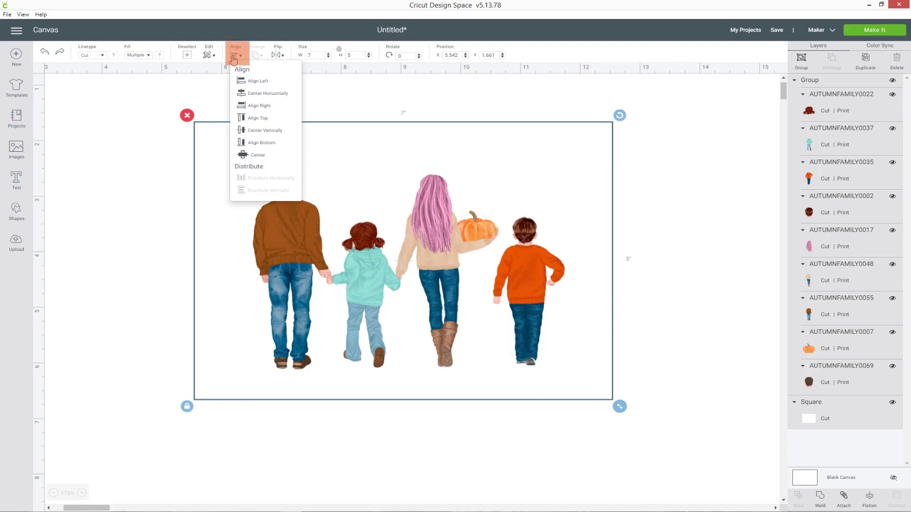
{"action": "left_click", "coordinate": [256, 155]}
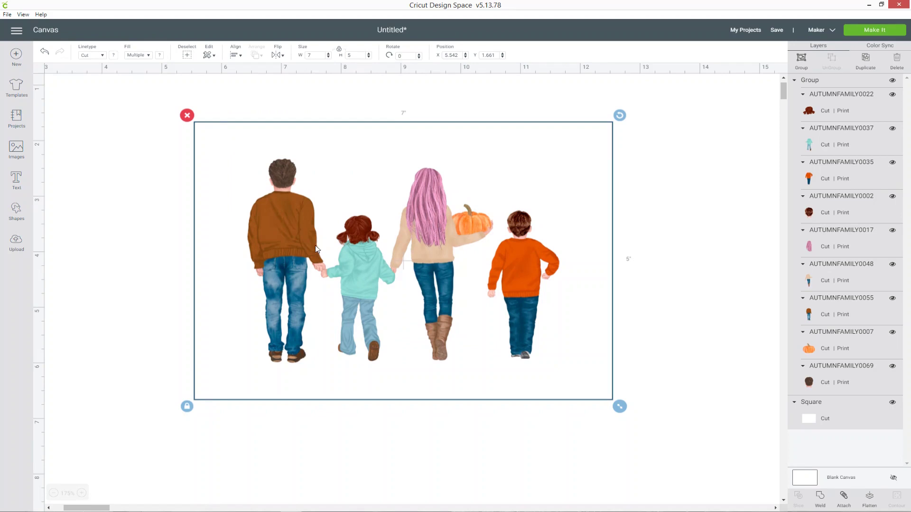
{"action": "left_click", "coordinate": [706, 253]}
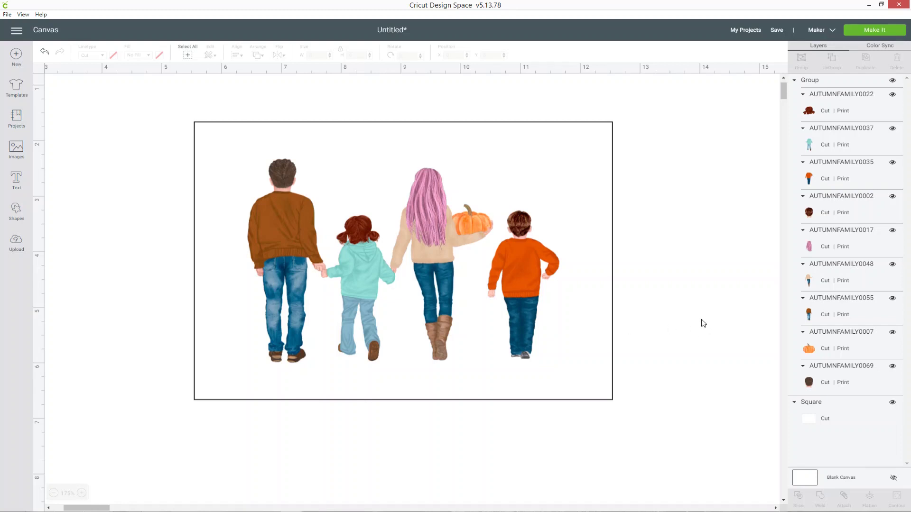
- Duplicate the pumpkin held by the woman and place the copy at the boy's feet, at about X 10.15, Y 5.34
{"action": "left_click", "coordinate": [824, 338]}
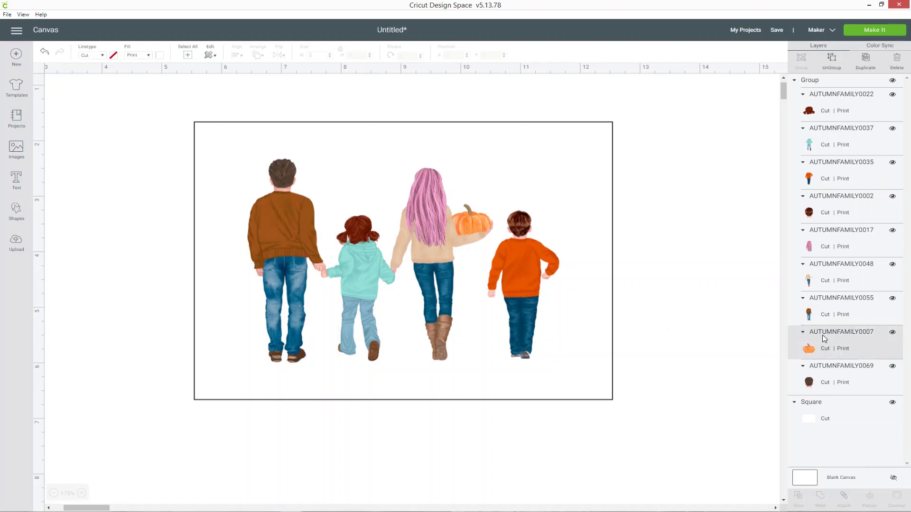
{"action": "right_click", "coordinate": [873, 346]}
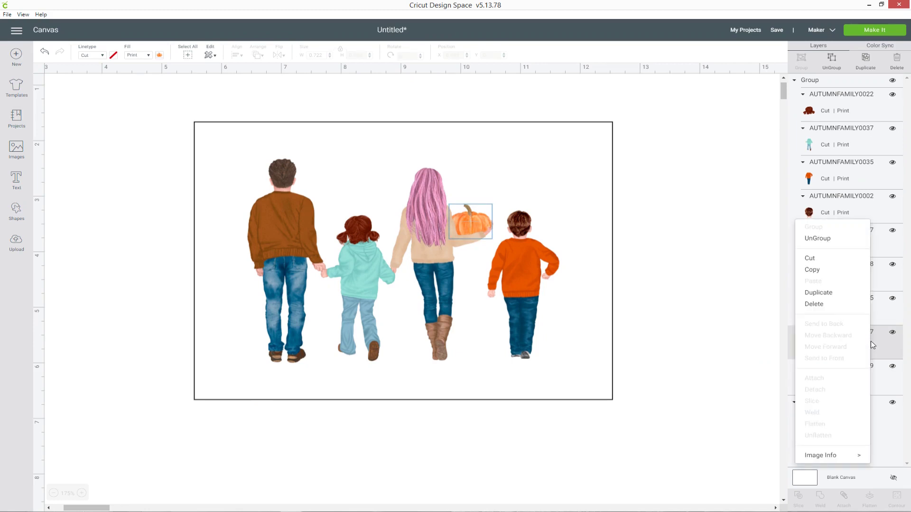
{"action": "left_click", "coordinate": [833, 295]}
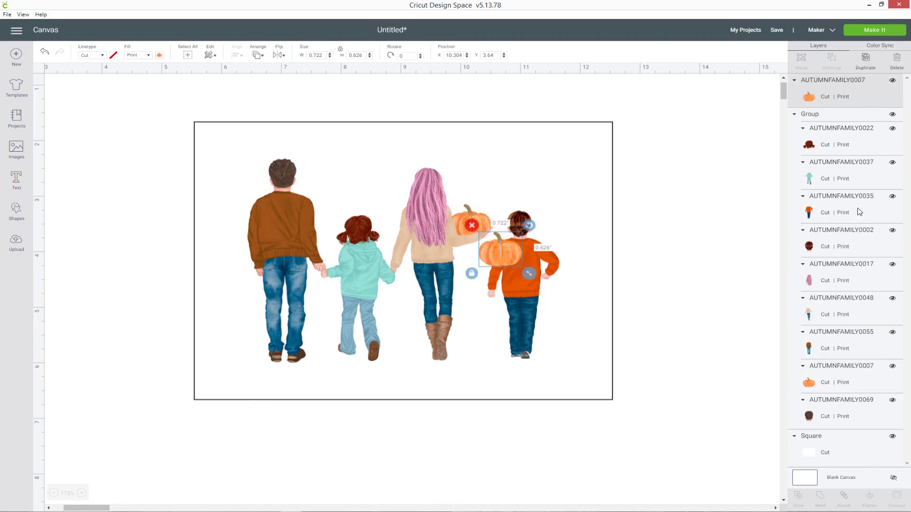
{"action": "left_click_drag", "start_coordinate": [508, 261], "coordinate": [503, 343]}
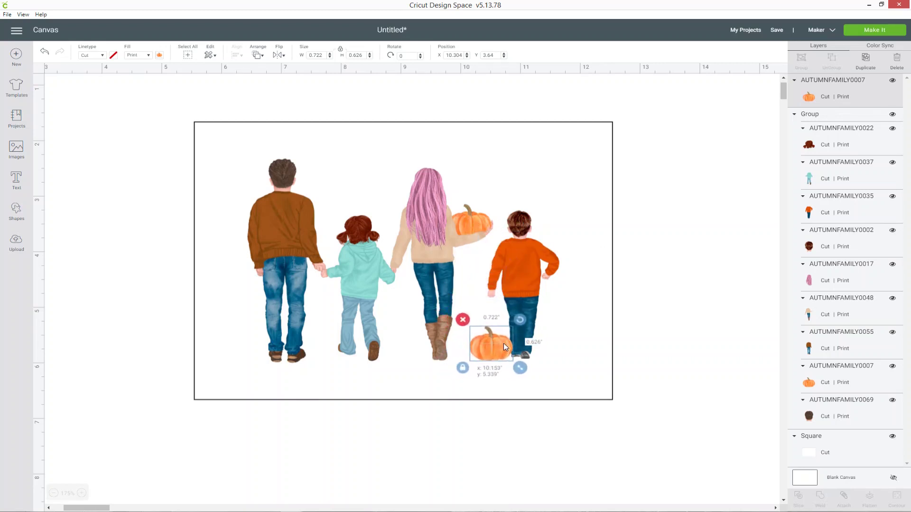
- Duplicate the new pumpkin and place the second copy at the man's feet, at about X 6.17, Y 5.37
{"action": "right_click", "coordinate": [858, 104]}
{"action": "left_click", "coordinate": [821, 174]}
{"action": "left_click_drag", "start_coordinate": [532, 373], "coordinate": [264, 344]}
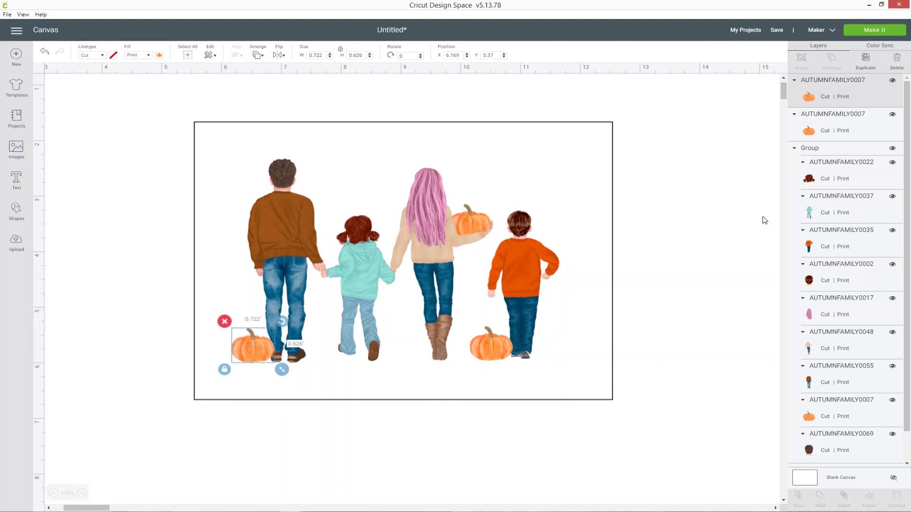
- Ungroup the family and shift the pumpkin beside the boy toward the woman, bringing its layer forward
{"action": "mouse_move", "coordinate": [837, 98]}
{"action": "left_mouse_down"}
{"action": "mouse_move", "coordinate": [827, 156]}
{"action": "mouse_move", "coordinate": [854, 297]}
{"action": "mouse_move", "coordinate": [848, 98]}
{"action": "left_mouse_up"}
{"action": "left_click", "coordinate": [841, 152]}
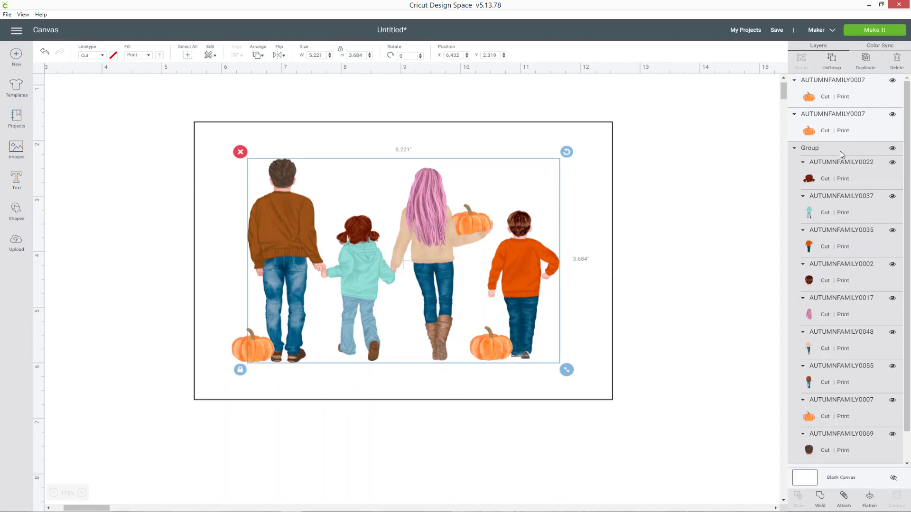
{"action": "left_click", "coordinate": [831, 59]}
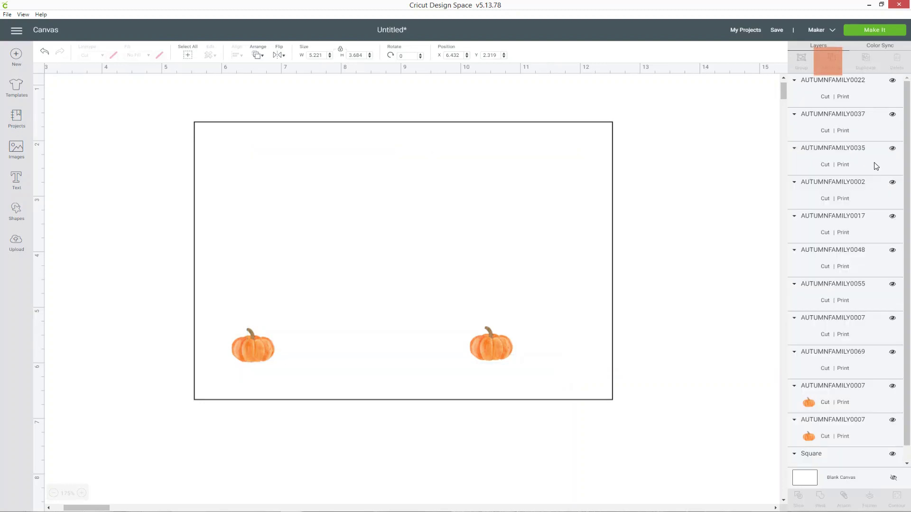
{"action": "left_click", "coordinate": [849, 131]}
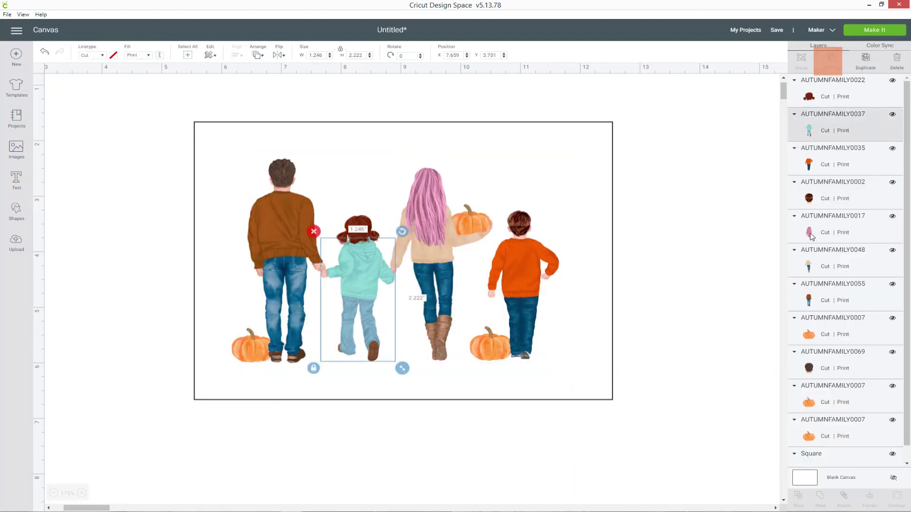
{"action": "left_click", "coordinate": [834, 404]}
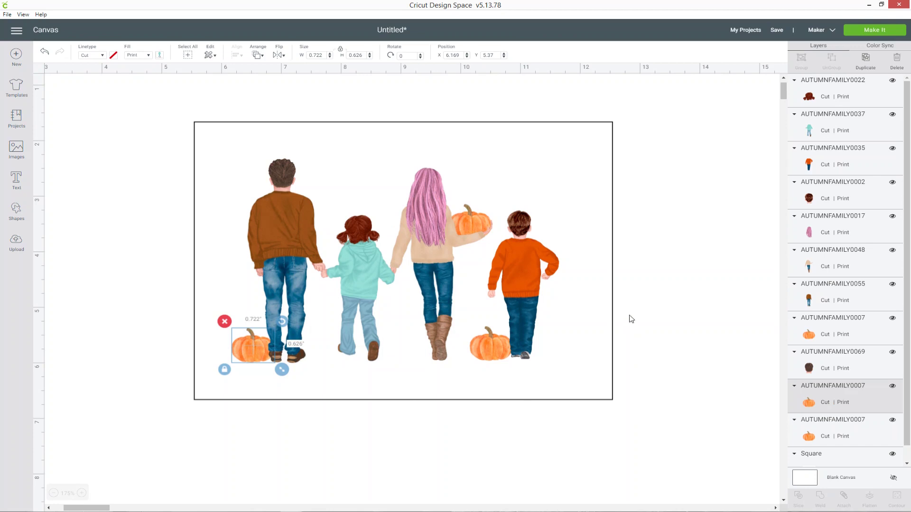
{"action": "left_click", "coordinate": [263, 346]}
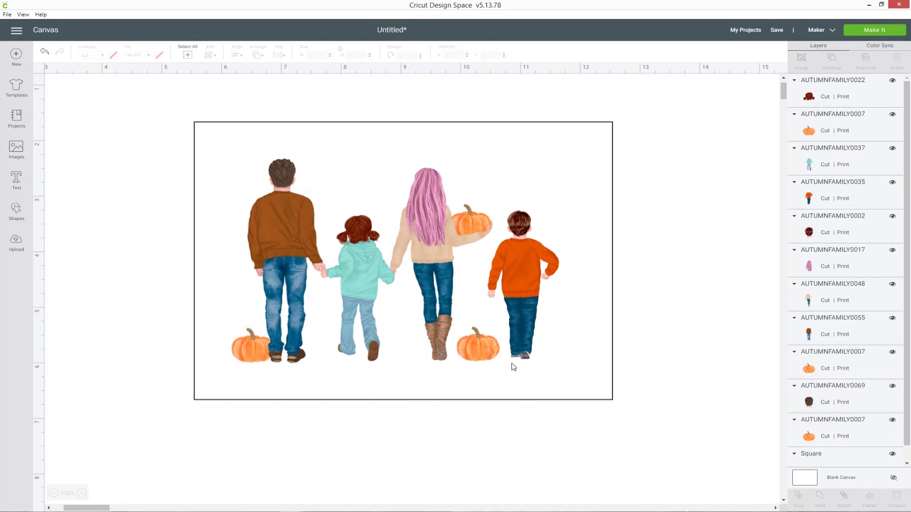
- Group all eleven AUTUMNFAMILY layers including the added pumpkins, leaving the Square layer out
{"action": "left_click", "coordinate": [849, 105]}
{"action": "left_click", "coordinate": [845, 136], "text": "shift"}
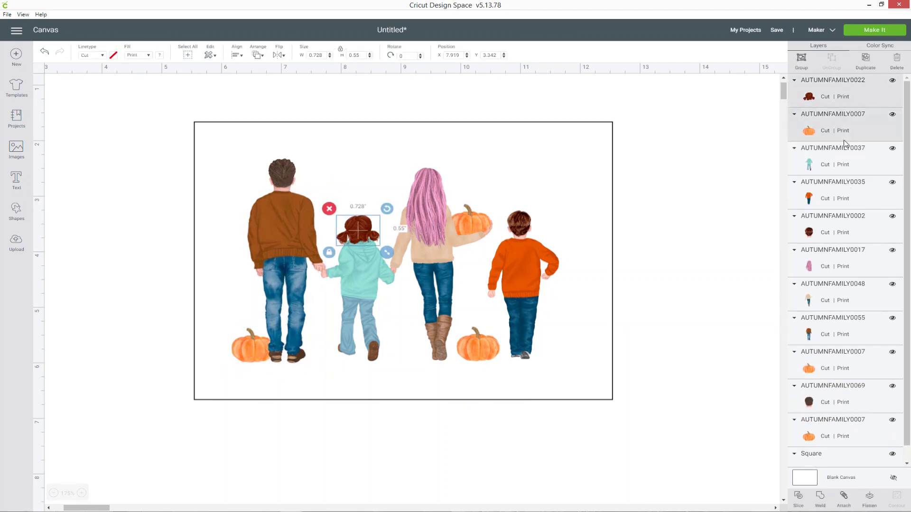
{"action": "left_click", "coordinate": [842, 163], "text": "shift"}
{"action": "left_click", "coordinate": [841, 197], "text": "shift"}
{"action": "left_click", "coordinate": [838, 238], "text": "shift"}
{"action": "left_click", "coordinate": [838, 268], "text": "shift"}
{"action": "left_click", "coordinate": [839, 303], "text": "shift"}
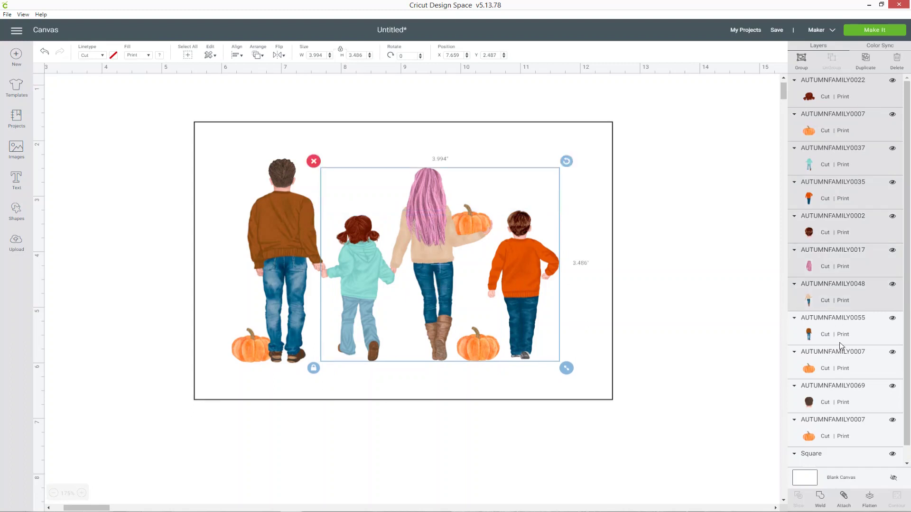
{"action": "left_click", "coordinate": [841, 341], "text": "shift"}
{"action": "left_click", "coordinate": [836, 371], "text": "shift"}
{"action": "left_click", "coordinate": [834, 390], "text": "shift"}
{"action": "left_click", "coordinate": [828, 424], "text": "shift"}
{"action": "scroll", "coordinate": [875, 345], "scroll_direction": "down", "scroll_amount": 1}
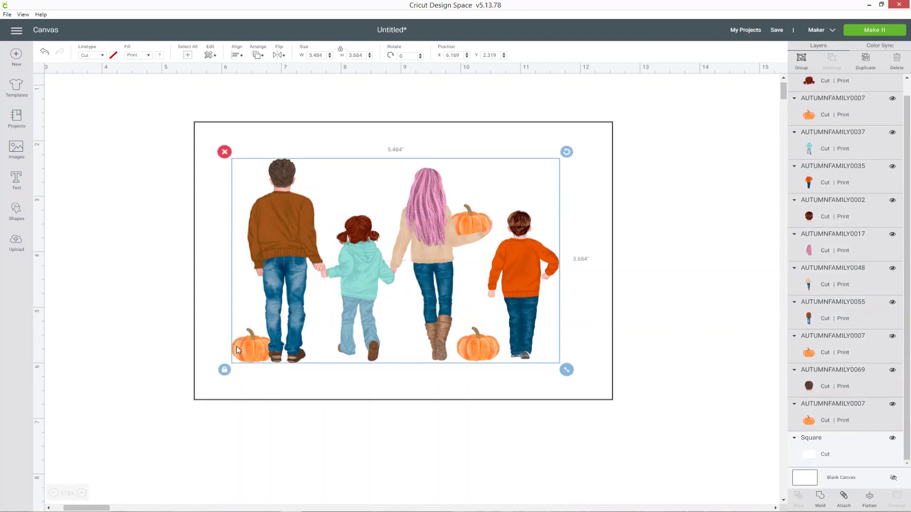
{"action": "left_click", "coordinate": [801, 62]}
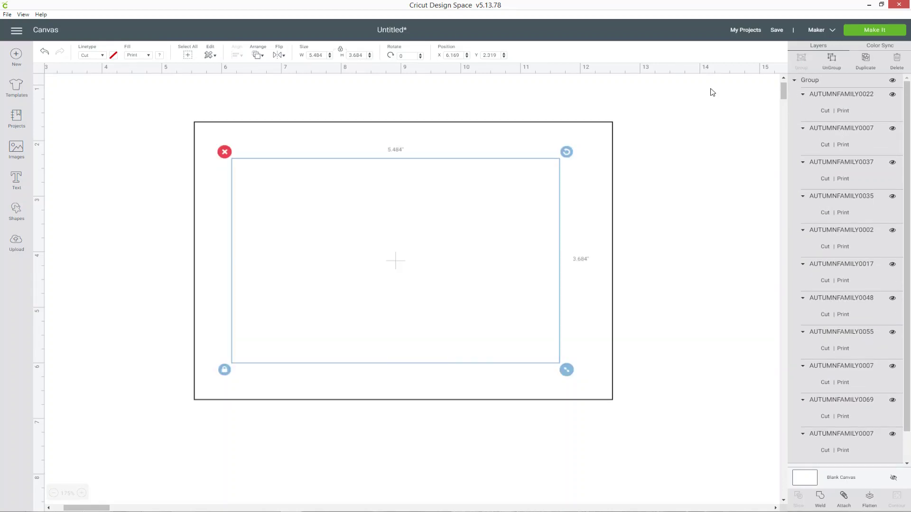
- Collapse the family group's layer list and center the group and the Square on each other
{"action": "left_click", "coordinate": [795, 82]}
{"action": "left_click", "coordinate": [811, 97]}
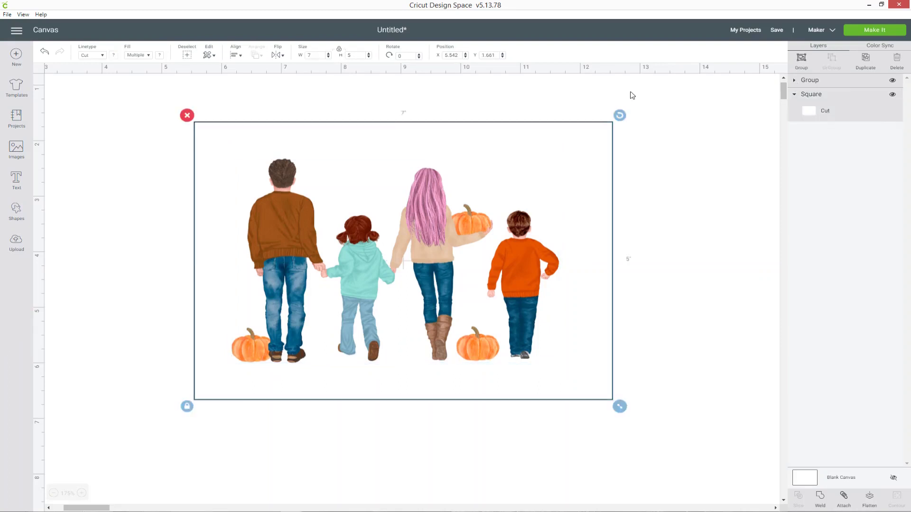
{"action": "left_click", "coordinate": [235, 54]}
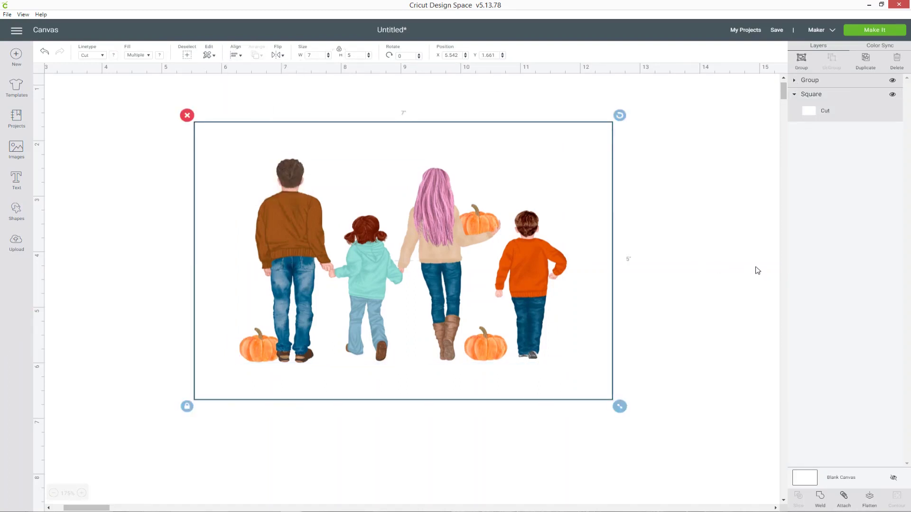
{"action": "left_click", "coordinate": [734, 264]}
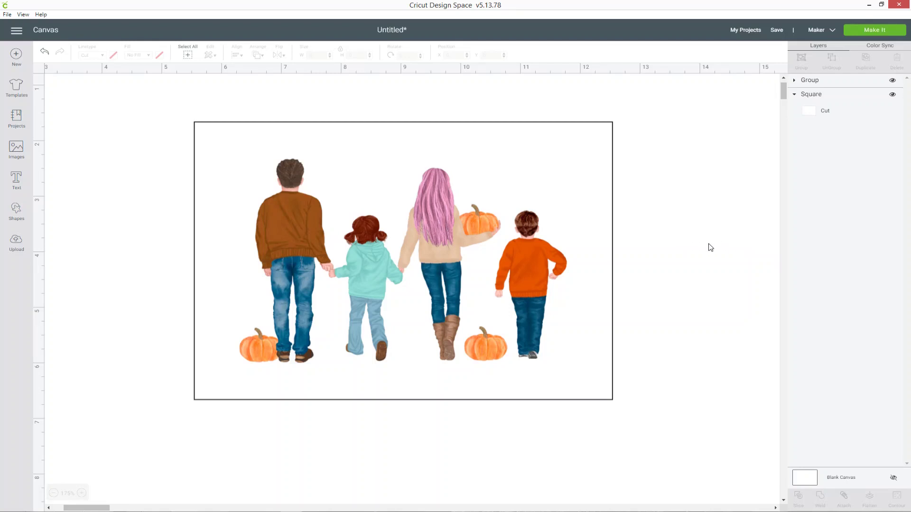
- Save the project as "TEST - Fall Family"
{"action": "left_click", "coordinate": [776, 30]}
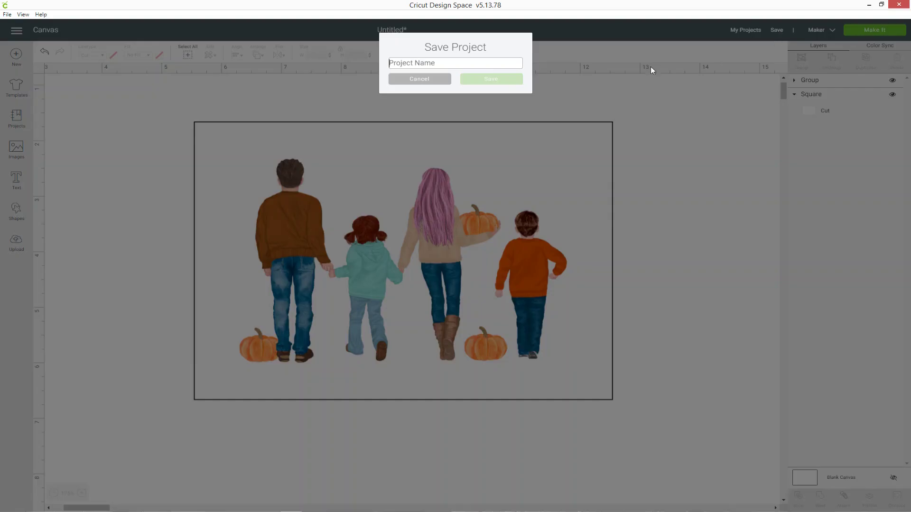
{"action": "type", "text": "TEST - Fall Family"}
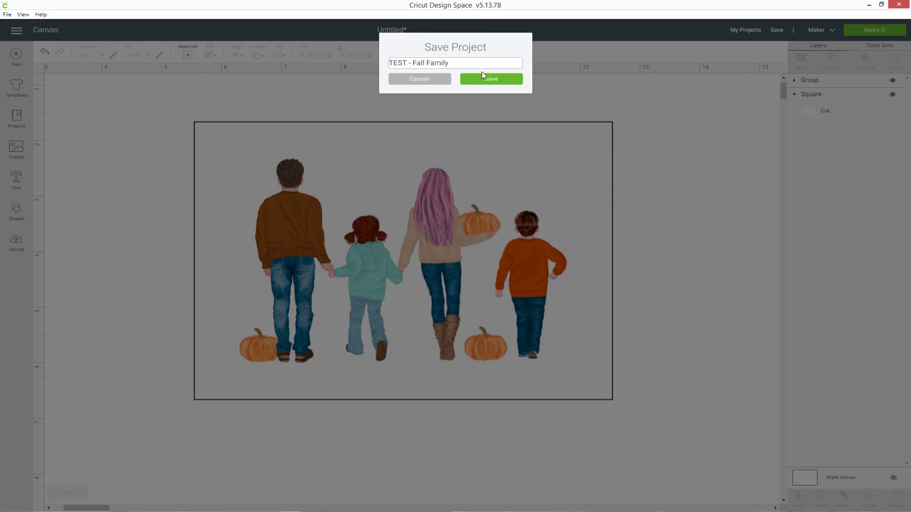
{"action": "left_click", "coordinate": [488, 78]}
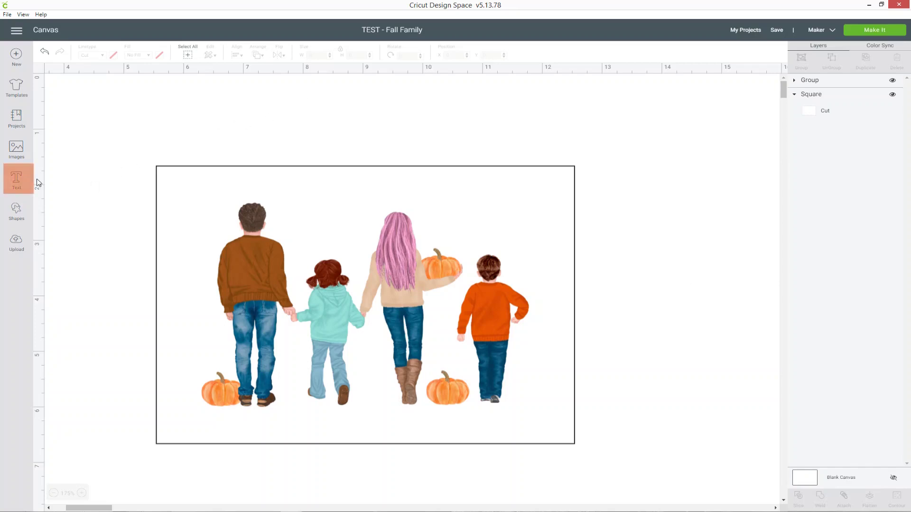
- Add a text object with a first name in the empty area beside the rectangle
{"action": "left_click", "coordinate": [16, 184]}
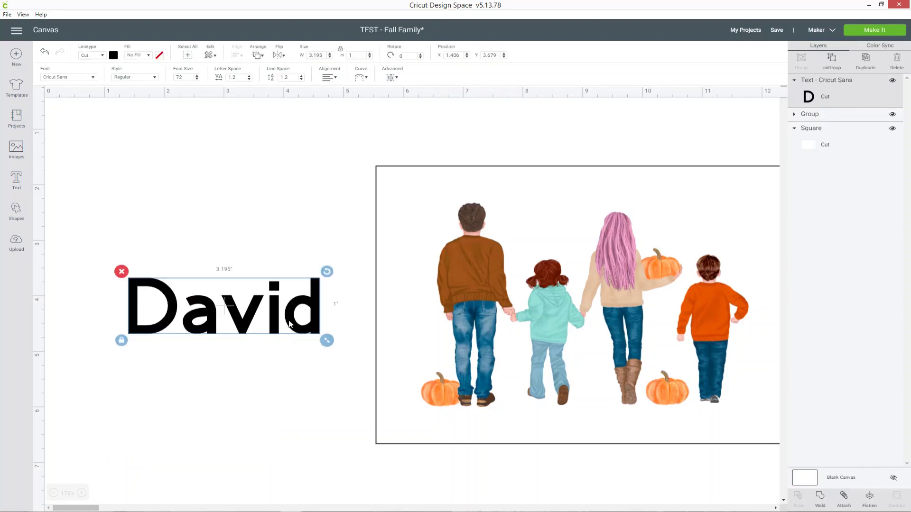
{"action": "double_click", "coordinate": [260, 314]}
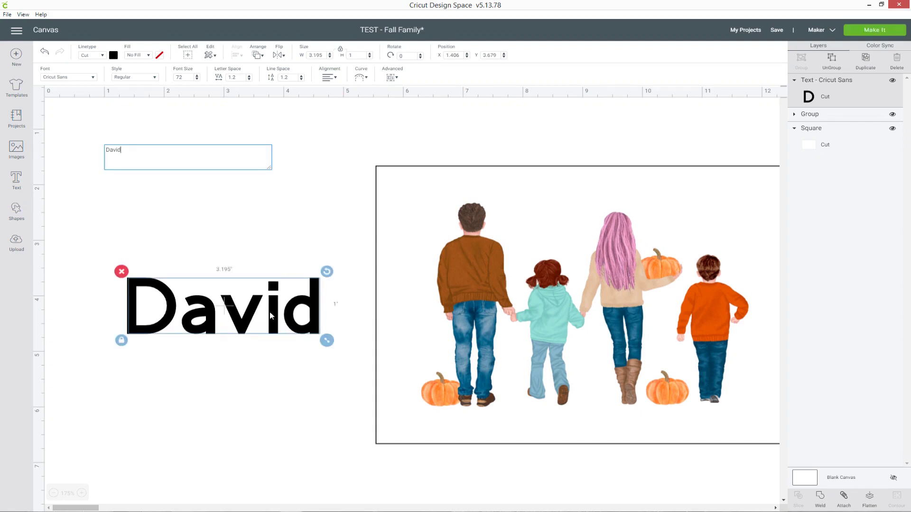
{"action": "double_click", "coordinate": [118, 160]}
- Change the name text's font to Alex Brush
{"action": "left_click", "coordinate": [92, 79]}
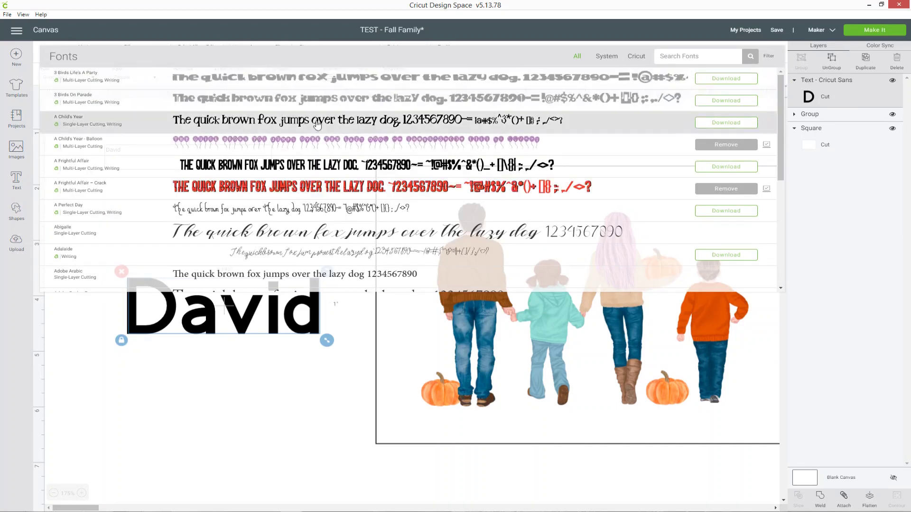
{"action": "scroll", "coordinate": [334, 161], "scroll_direction": "down", "scroll_amount": 4}
{"action": "scroll", "coordinate": [334, 161], "scroll_direction": "down", "scroll_amount": 10}
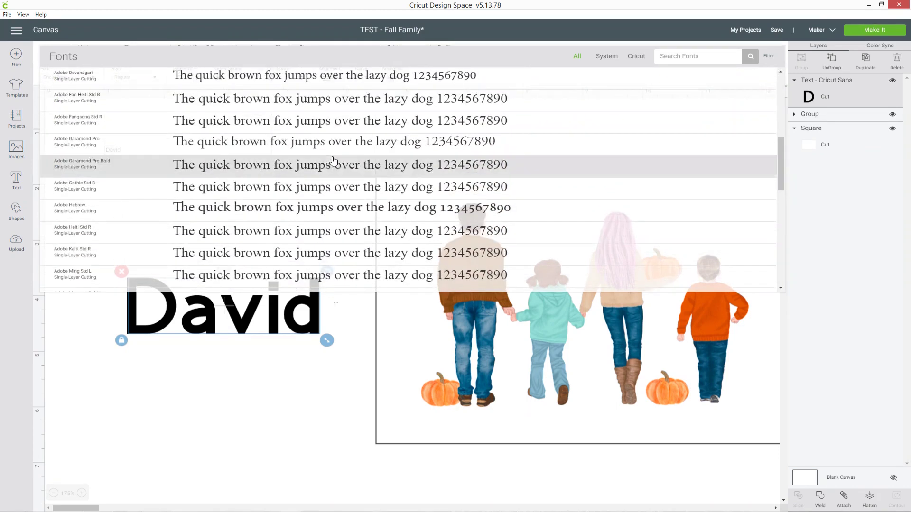
{"action": "scroll", "coordinate": [333, 161], "scroll_direction": "down", "scroll_amount": 2}
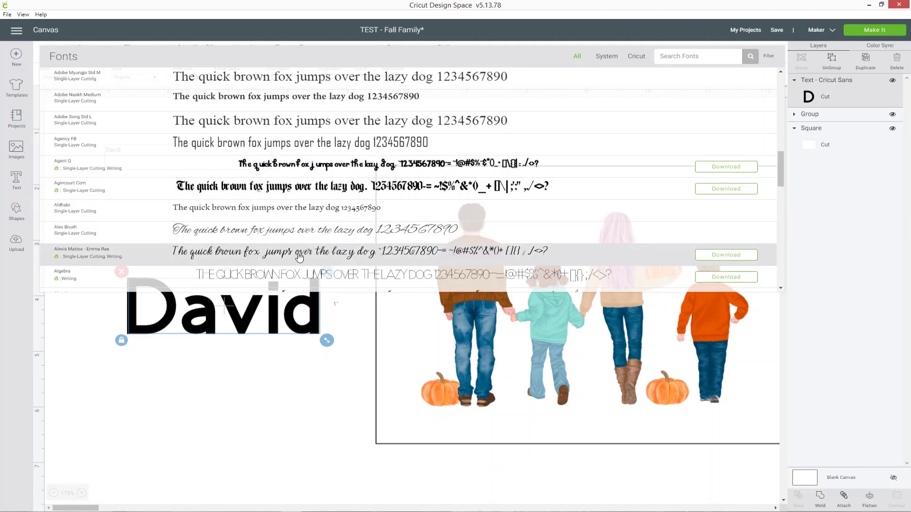
{"action": "left_click", "coordinate": [310, 233]}
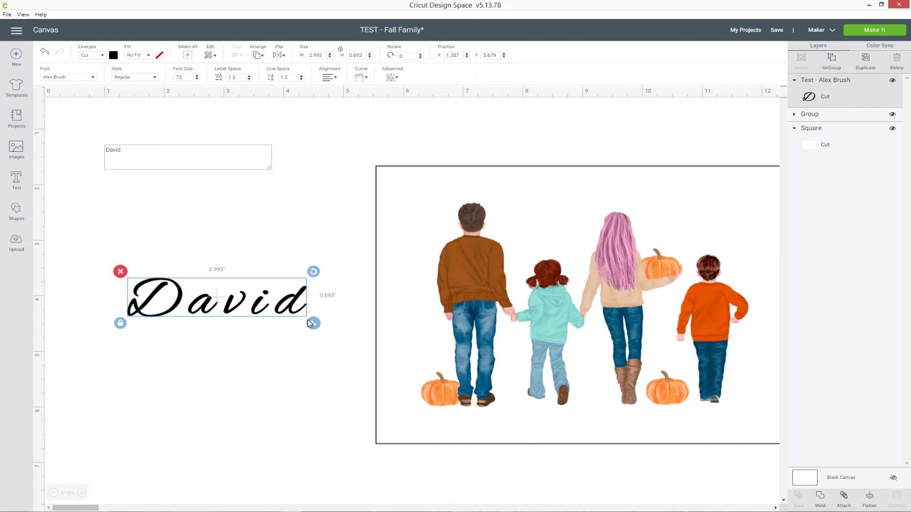
- Move the name text higher on the canvas to about X 1.342, Y 2.351
{"action": "left_click", "coordinate": [81, 494]}
{"action": "left_click", "coordinate": [81, 493]}
{"action": "left_click_drag", "start_coordinate": [313, 402], "coordinate": [313, 297]}
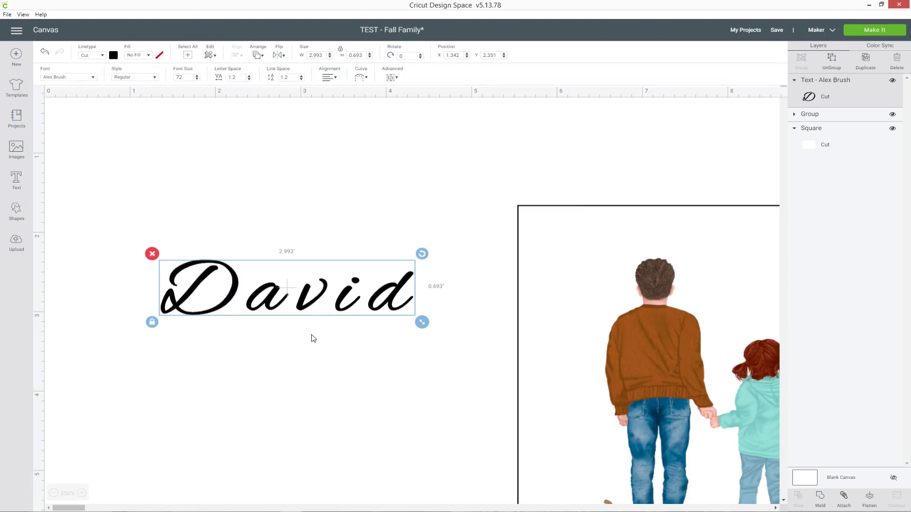
- Ungroup the name text into individual letters and select the separate letter layers one by one
{"action": "right_click", "coordinate": [328, 298]}
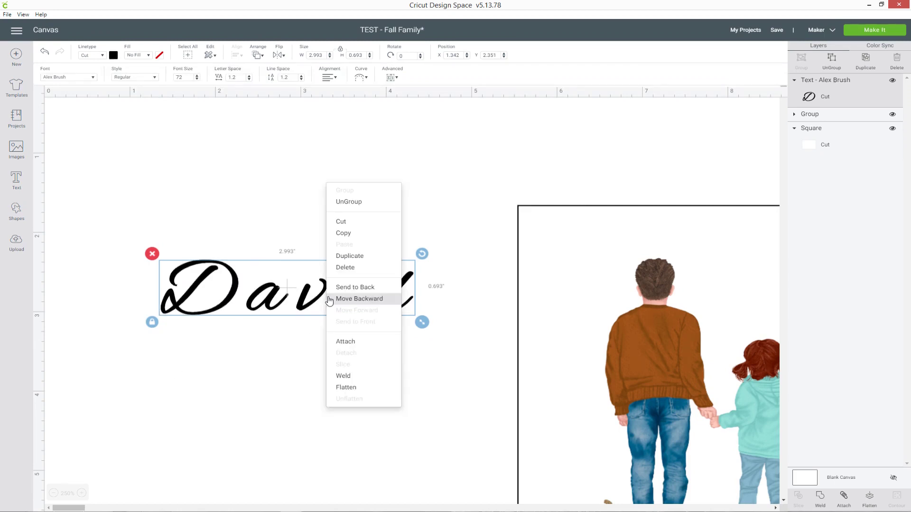
{"action": "left_click", "coordinate": [360, 202]}
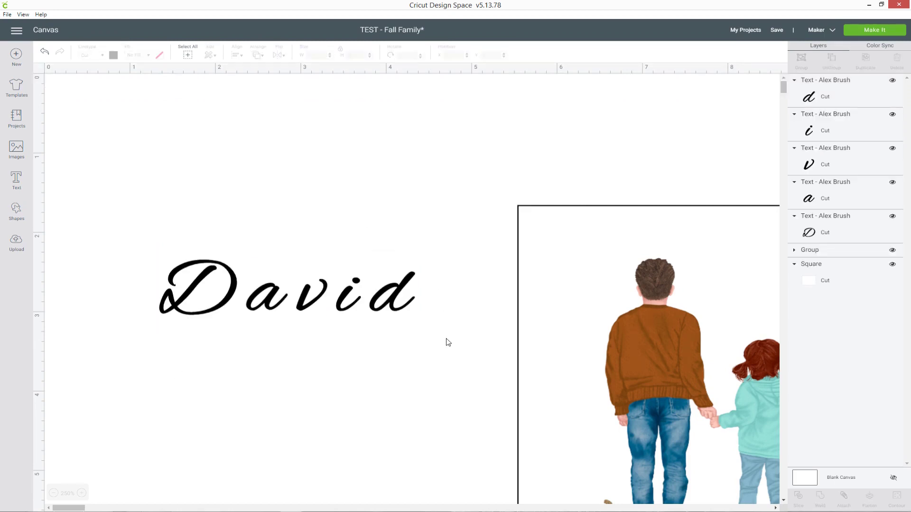
{"action": "left_click", "coordinate": [835, 223]}
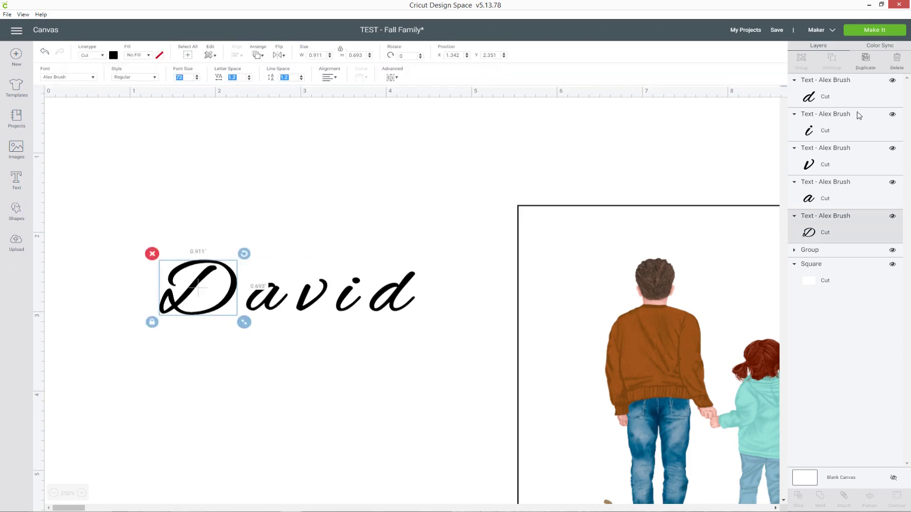
{"action": "left_click", "coordinate": [851, 98]}
{"action": "left_click", "coordinate": [846, 132]}
{"action": "left_click", "coordinate": [847, 162]}
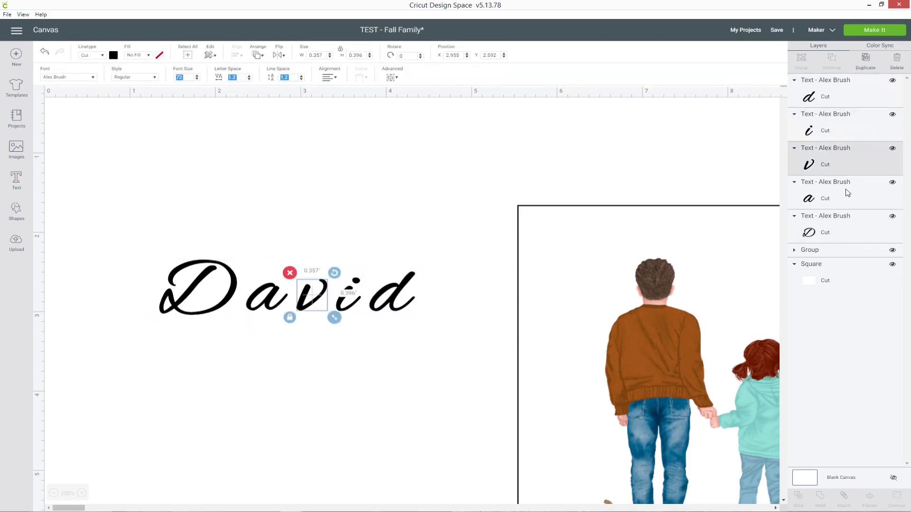
{"action": "left_click", "coordinate": [854, 201]}
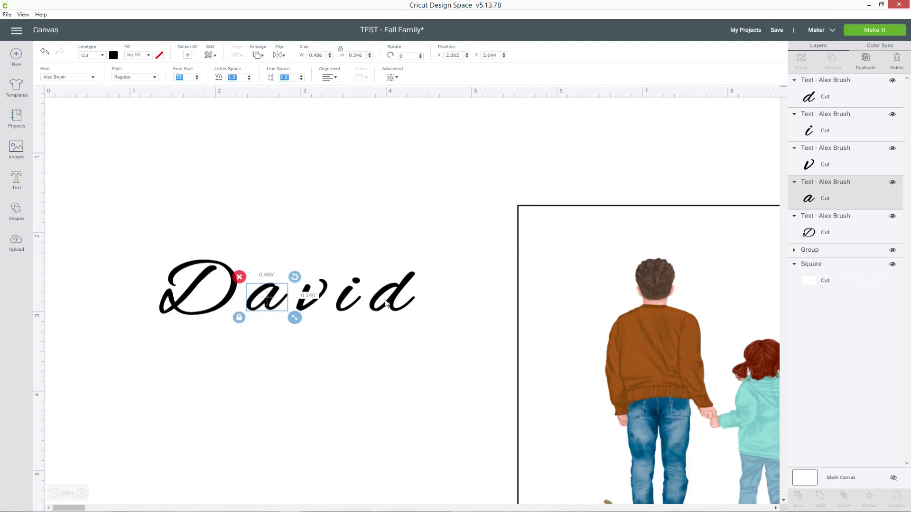
- Move the letters after the capital closer together so the name joins up as continuous script
{"action": "left_click", "coordinate": [335, 329]}
{"action": "mouse_move", "coordinate": [267, 309]}
{"action": "left_mouse_down"}
{"action": "mouse_move", "coordinate": [255, 309]}
{"action": "mouse_move", "coordinate": [286, 311]}
{"action": "mouse_move", "coordinate": [273, 310]}
{"action": "left_mouse_up"}
{"action": "left_click_drag", "start_coordinate": [339, 305], "coordinate": [304, 302]}
{"action": "left_click_drag", "start_coordinate": [396, 287], "coordinate": [343, 295]}
{"action": "left_click", "coordinate": [431, 338]}
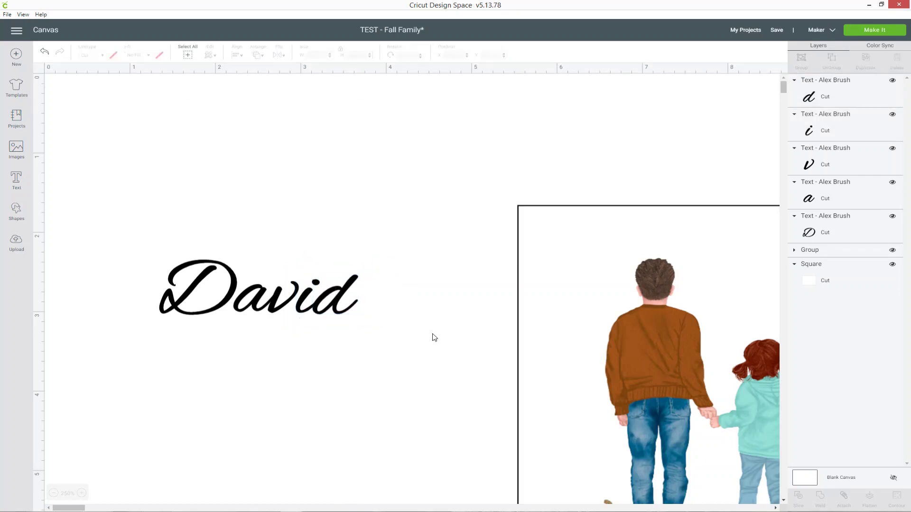
- Select all five separate letter layers of the name and group them into one object
{"action": "left_click", "coordinate": [831, 88]}
{"action": "left_click", "coordinate": [848, 129], "text": "shift"}
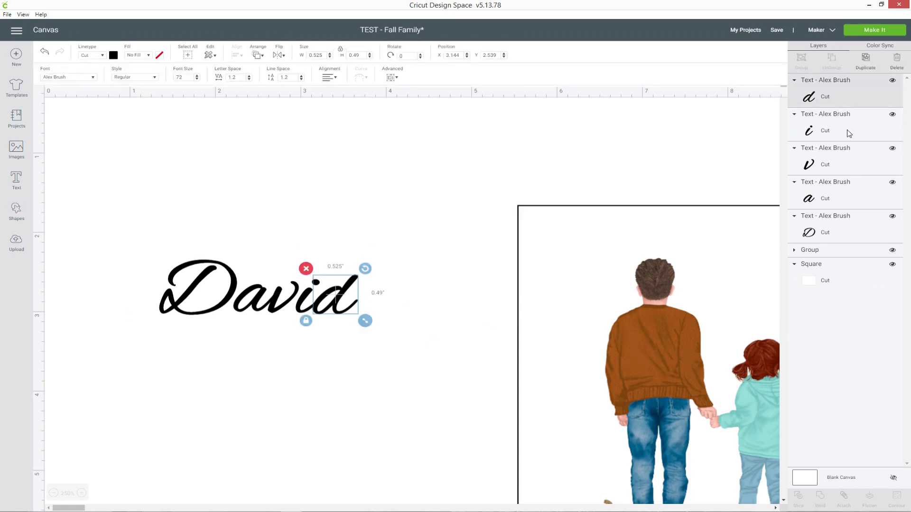
{"action": "left_click", "coordinate": [845, 162], "text": "shift"}
{"action": "left_click", "coordinate": [842, 197], "text": "shift"}
{"action": "left_click", "coordinate": [841, 230], "text": "shift"}
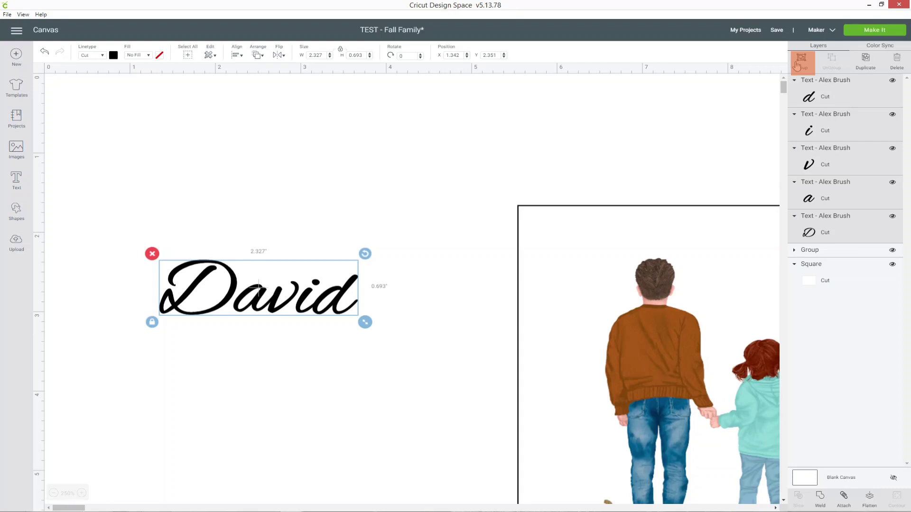
{"action": "left_click", "coordinate": [801, 60]}
{"action": "left_click", "coordinate": [793, 80]}
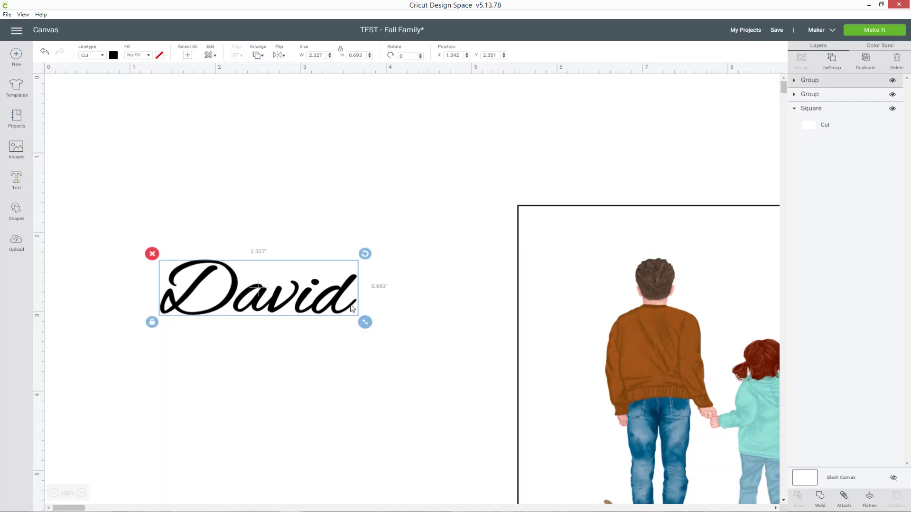
- Shrink the grouped name to about 0.954 by 0.284 inches and place it beneath the man's feet at about X 6.698, Y 6.051
{"action": "left_click_drag", "start_coordinate": [365, 322], "coordinate": [362, 342]}
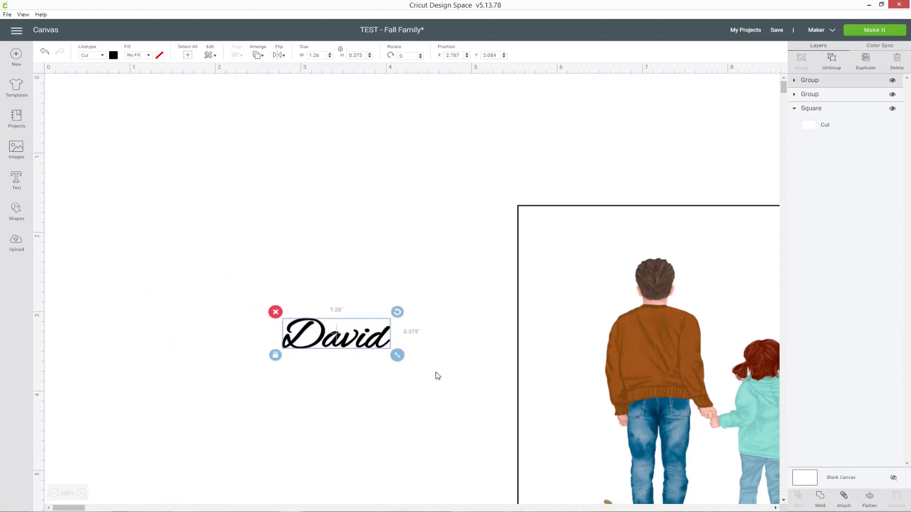
{"action": "scroll", "coordinate": [342, 425], "scroll_direction": "down", "scroll_amount": 5}
{"action": "left_click_drag", "start_coordinate": [82, 509], "coordinate": [93, 509]}
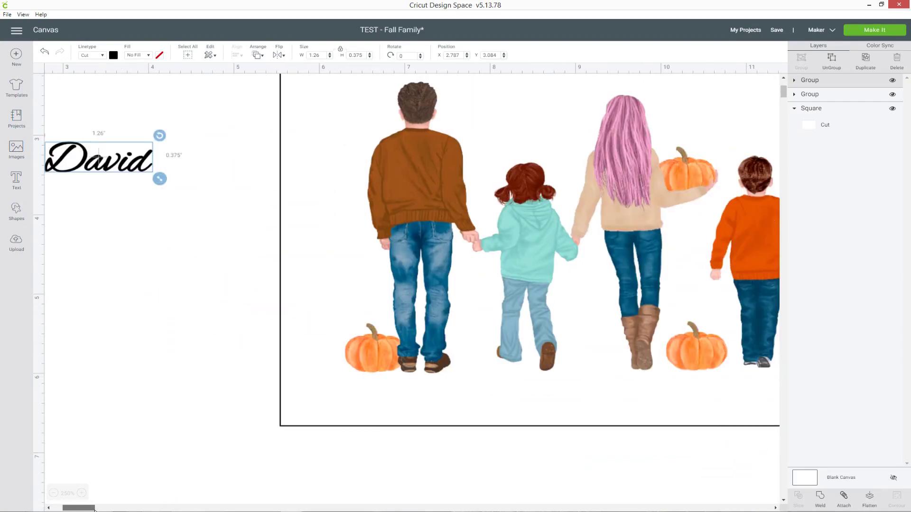
{"action": "left_click_drag", "start_coordinate": [138, 165], "coordinate": [451, 373]}
{"action": "left_click_drag", "start_coordinate": [476, 407], "coordinate": [453, 401]}
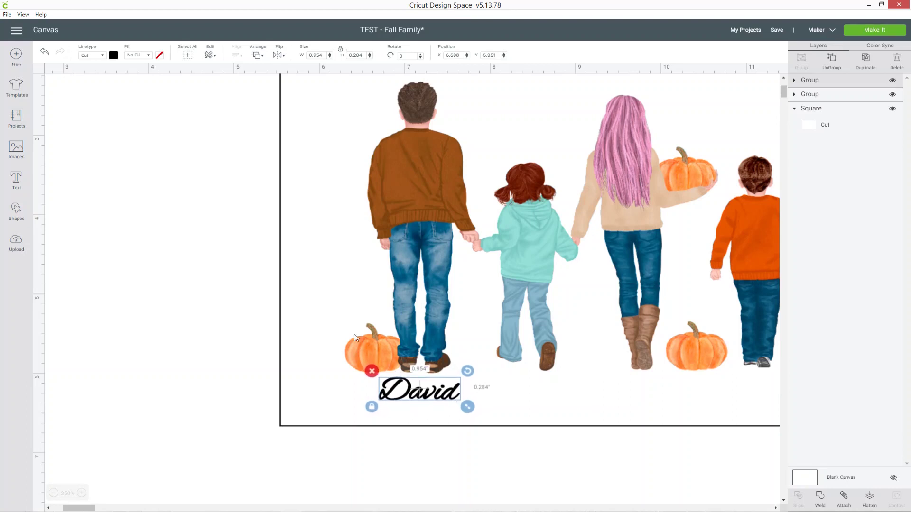
- Change the material color of the grouped name from the palette to dark gray and deselect it
{"action": "left_click", "coordinate": [114, 57]}
{"action": "left_click", "coordinate": [172, 135]}
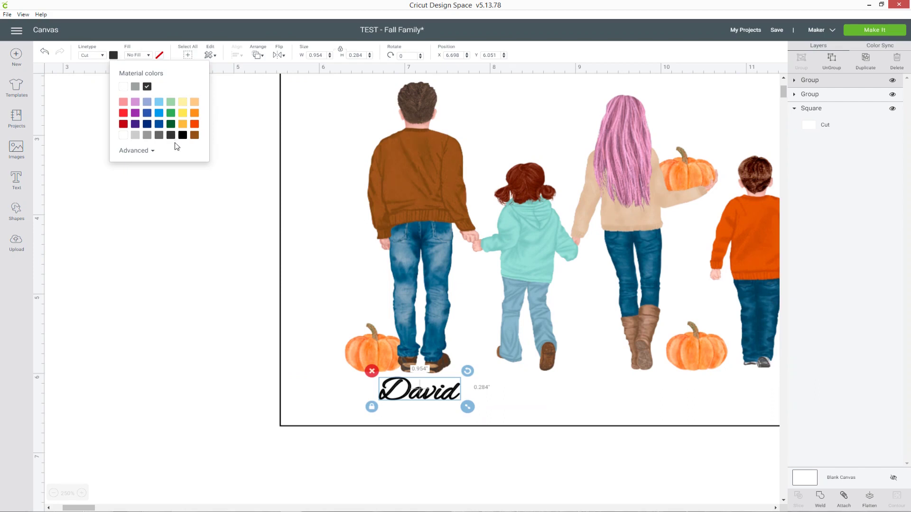
{"action": "left_click", "coordinate": [160, 136]}
{"action": "left_click", "coordinate": [224, 308]}
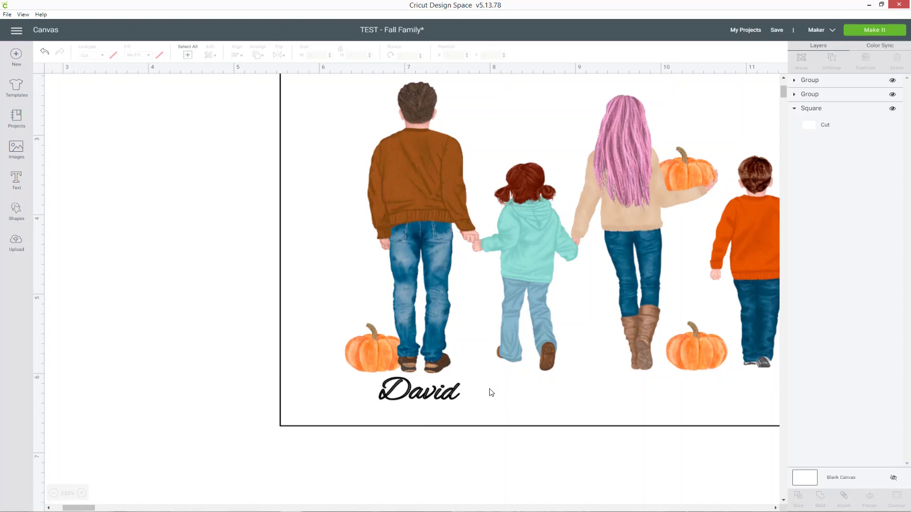
- Move the family title inside the frame above the figures and center it horizontally with the white square
{"action": "left_click_drag", "start_coordinate": [78, 507], "coordinate": [82, 508]}
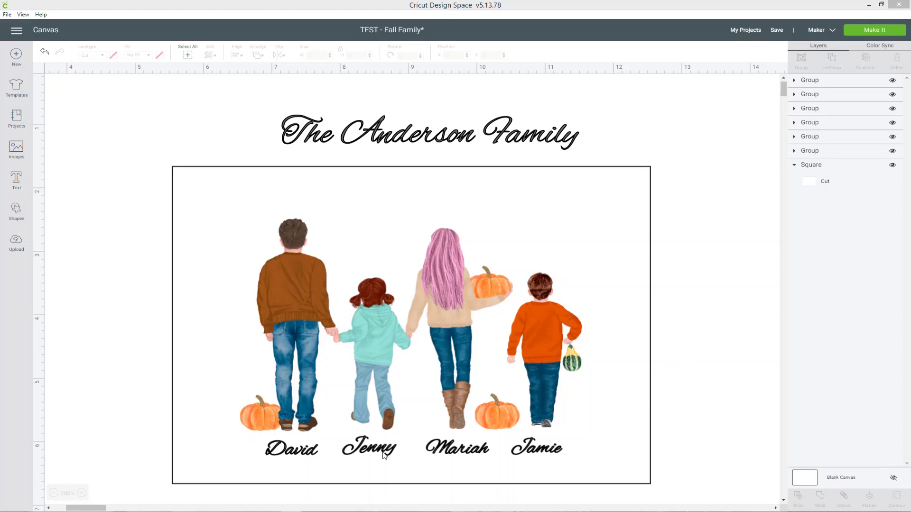
{"action": "left_click", "coordinate": [567, 139]}
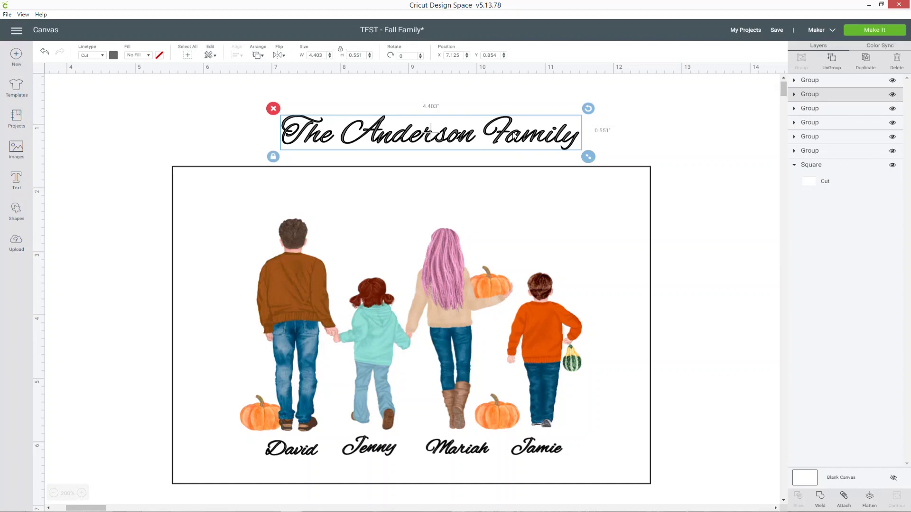
{"action": "left_click_drag", "start_coordinate": [506, 131], "coordinate": [489, 191]}
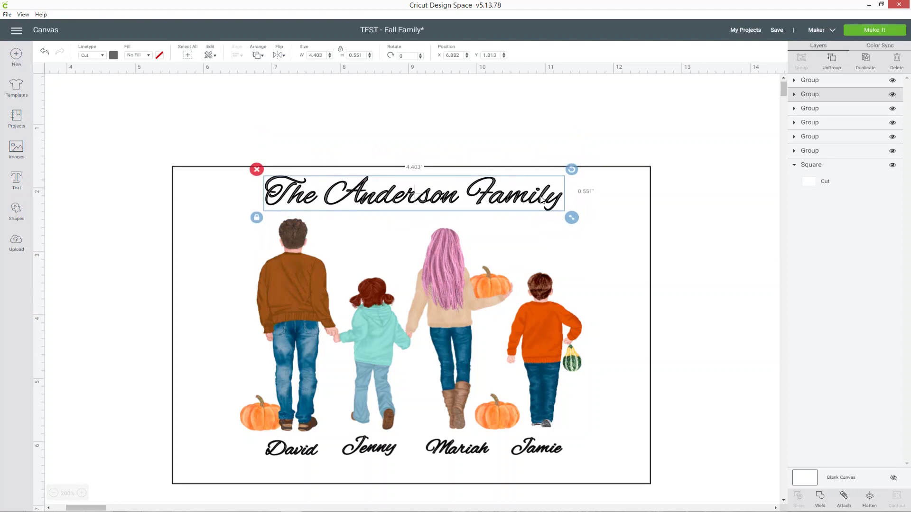
{"action": "left_click", "coordinate": [857, 180]}
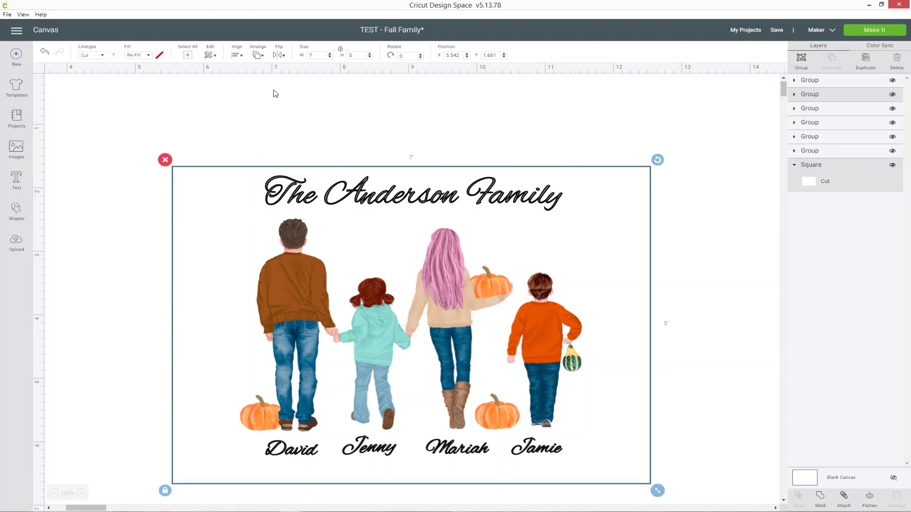
{"action": "left_click", "coordinate": [236, 56]}
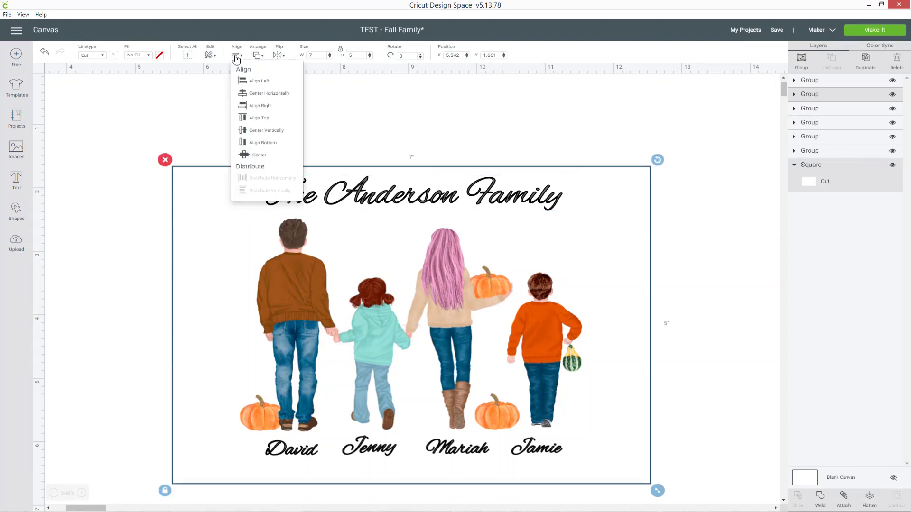
{"action": "left_click", "coordinate": [262, 94]}
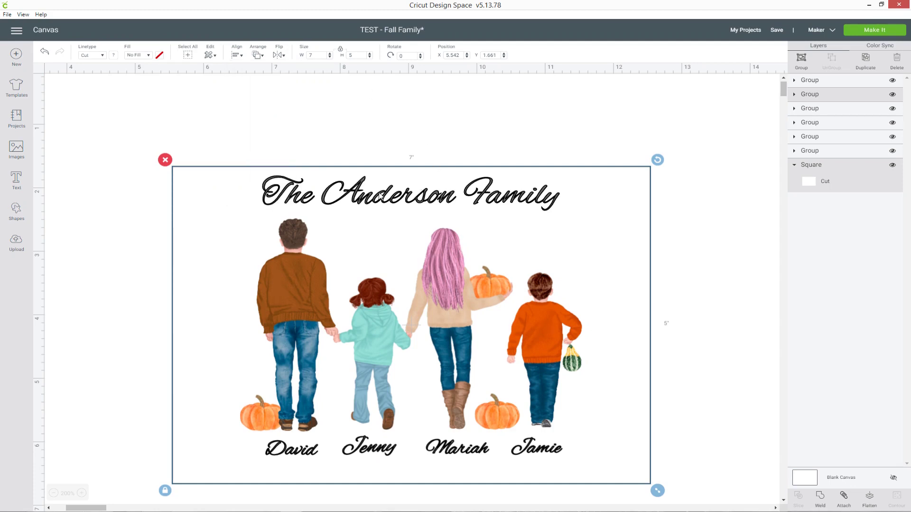
{"action": "left_click", "coordinate": [430, 139]}
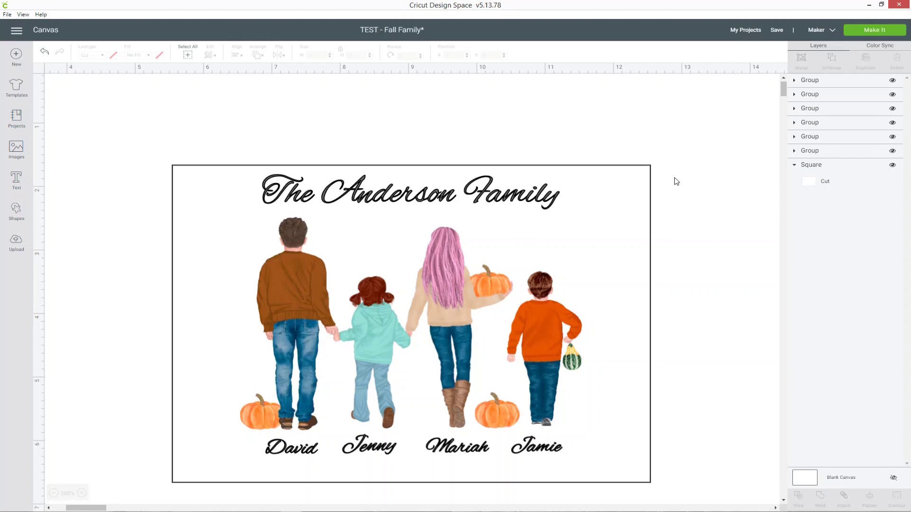
- Insert a new square near the row of names and color it light yellow
{"action": "scroll", "coordinate": [677, 182], "scroll_direction": "down", "scroll_amount": 1}
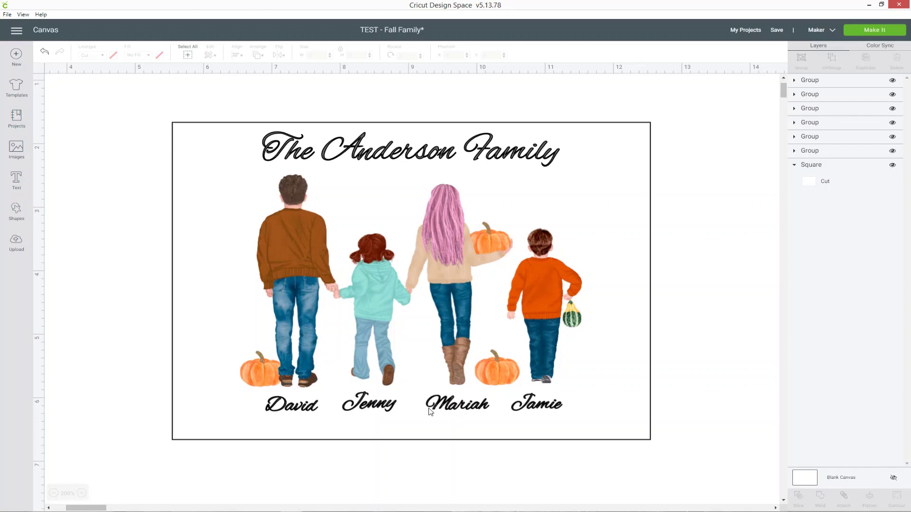
{"action": "scroll", "coordinate": [363, 408], "scroll_direction": "down", "scroll_amount": 1}
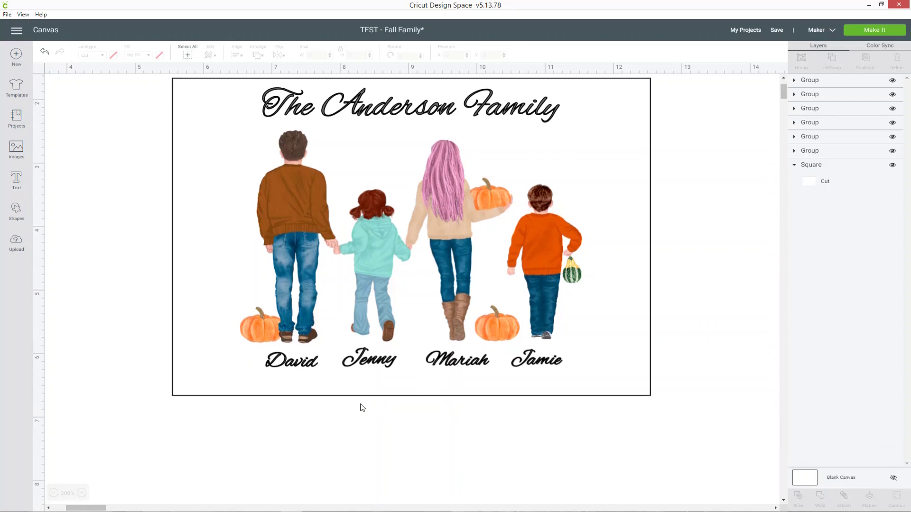
{"action": "left_click", "coordinate": [82, 494]}
{"action": "left_click", "coordinate": [82, 493]}
{"action": "scroll", "coordinate": [224, 440], "scroll_direction": "down", "scroll_amount": 4}
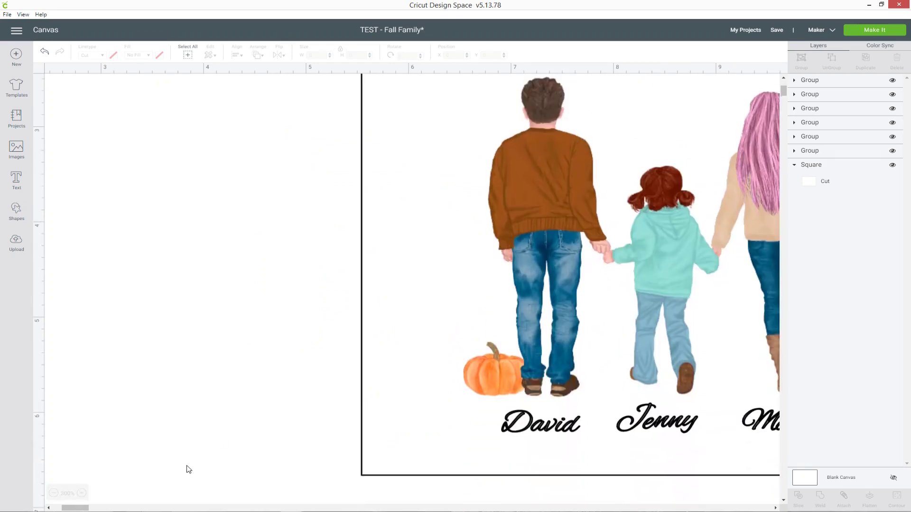
{"action": "mouse_move", "coordinate": [74, 508]}
{"action": "left_mouse_down"}
{"action": "mouse_move", "coordinate": [97, 510]}
{"action": "mouse_move", "coordinate": [77, 508]}
{"action": "left_mouse_up"}
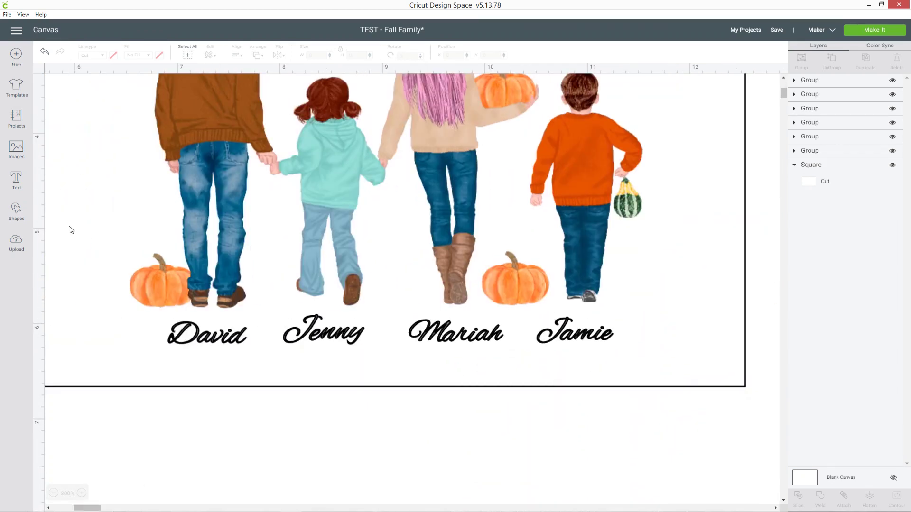
{"action": "left_click", "coordinate": [16, 211]}
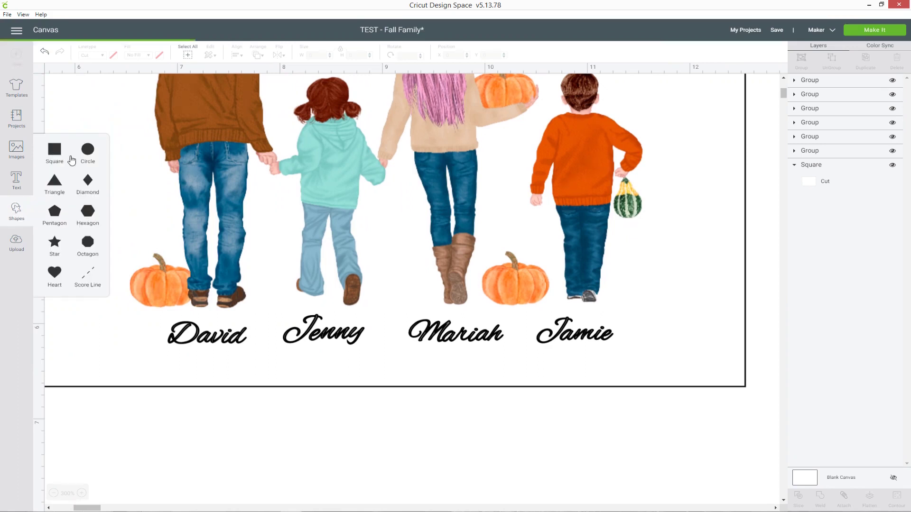
{"action": "left_click", "coordinate": [54, 149]}
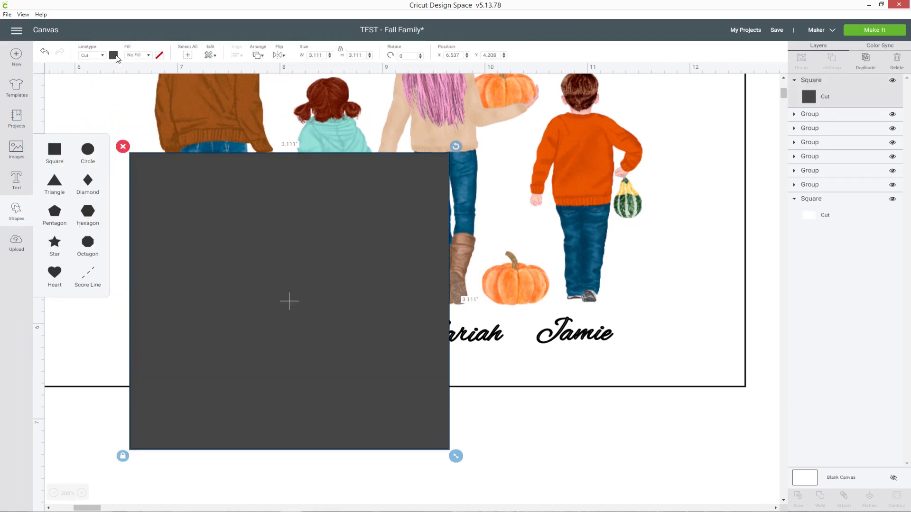
{"action": "left_click", "coordinate": [114, 55]}
{"action": "left_click", "coordinate": [183, 103]}
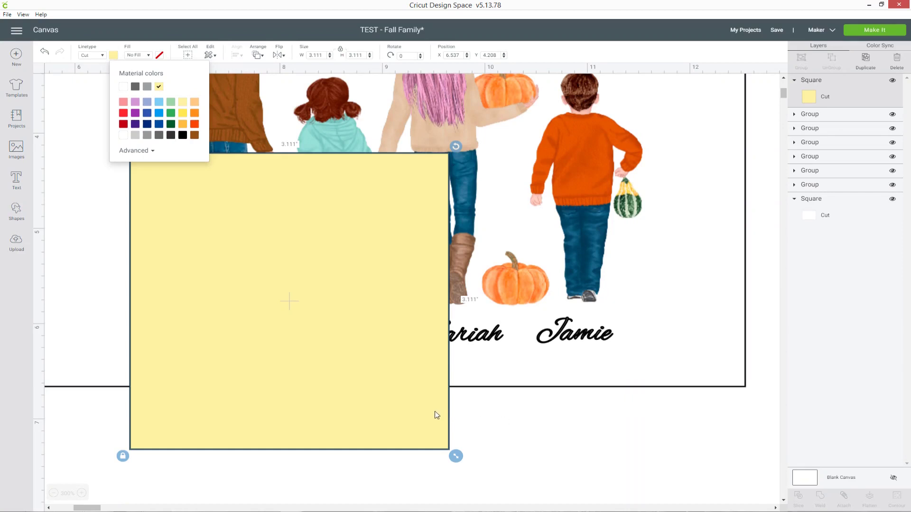
- Unlock the yellow square's proportions, stretch it to about 5.546 by 1.273 inches and place its upper edge at the names' baseline, about Y 6.208
{"action": "left_click", "coordinate": [123, 457]}
{"action": "left_click_drag", "start_coordinate": [457, 457], "coordinate": [706, 281]}
{"action": "left_click_drag", "start_coordinate": [541, 183], "coordinate": [533, 378]}
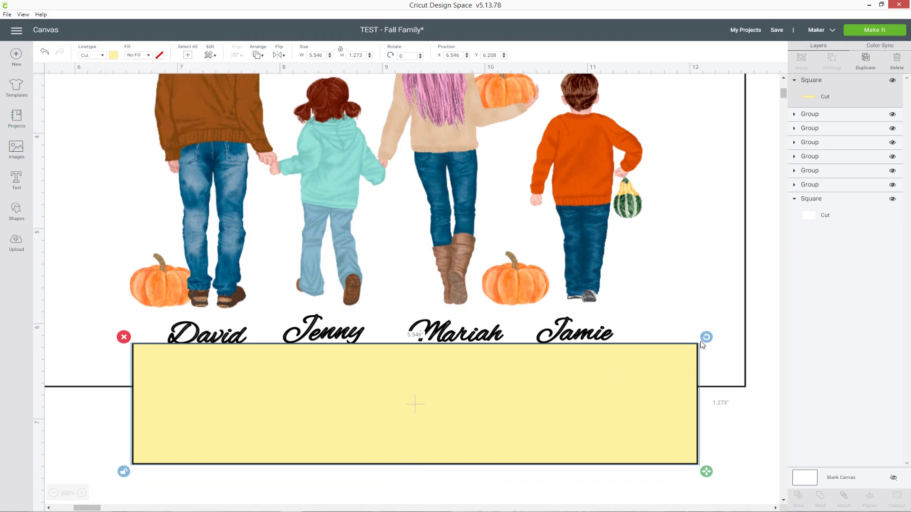
- Line up the baselines of the second, third and fourth names with the yellow rectangle's upper edge and delete that rectangle
{"action": "left_click", "coordinate": [829, 142]}
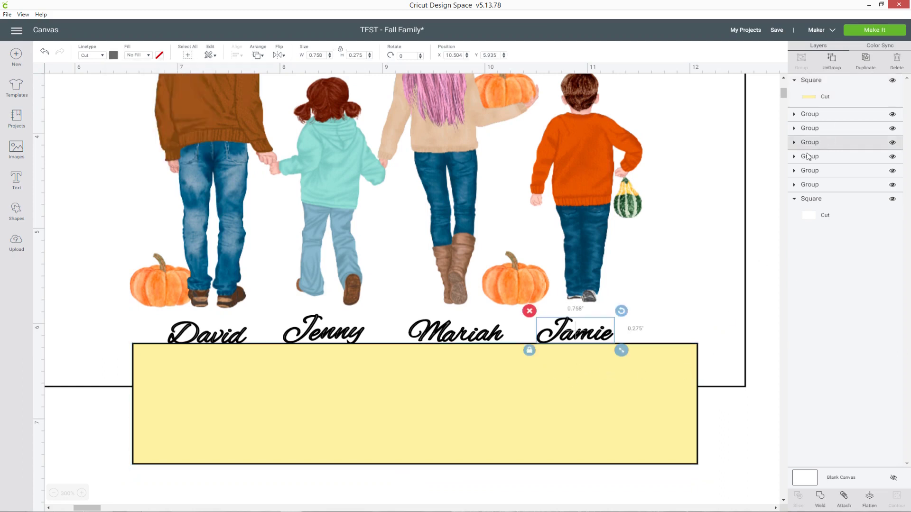
{"action": "left_click", "coordinate": [342, 334]}
{"action": "left_click_drag", "start_coordinate": [341, 334], "coordinate": [351, 338]}
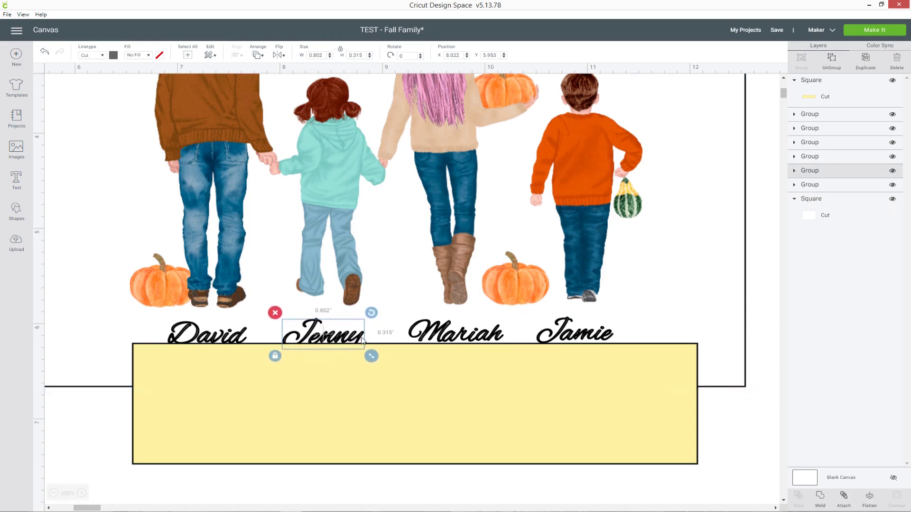
{"action": "left_click", "coordinate": [466, 344]}
{"action": "left_click_drag", "start_coordinate": [498, 338], "coordinate": [497, 341]}
{"action": "left_click_drag", "start_coordinate": [605, 341], "coordinate": [609, 341]}
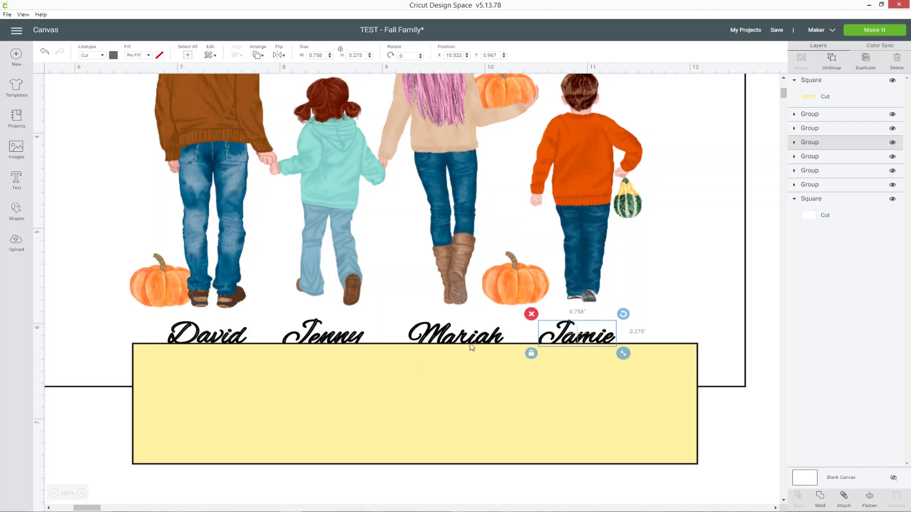
{"action": "left_click", "coordinate": [619, 414]}
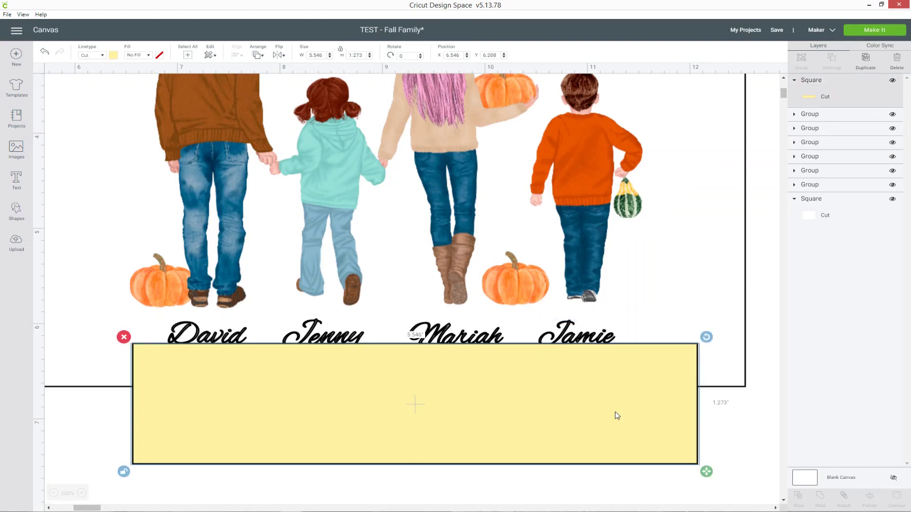
{"action": "key", "text": "Delete"}
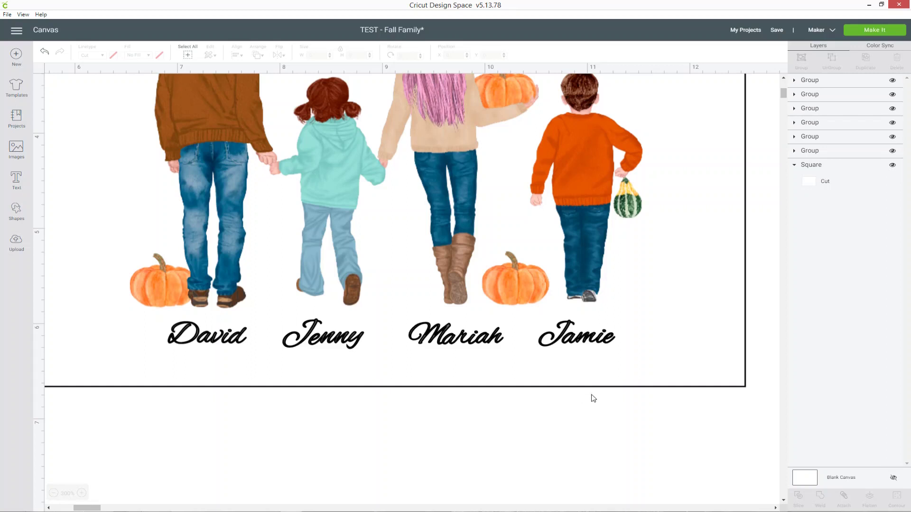
- Nudge the 7 by 5 inch frame square up to Y 1.561 to balance the margins around the design
{"action": "scroll", "coordinate": [605, 401], "scroll_direction": "up", "scroll_amount": 3}
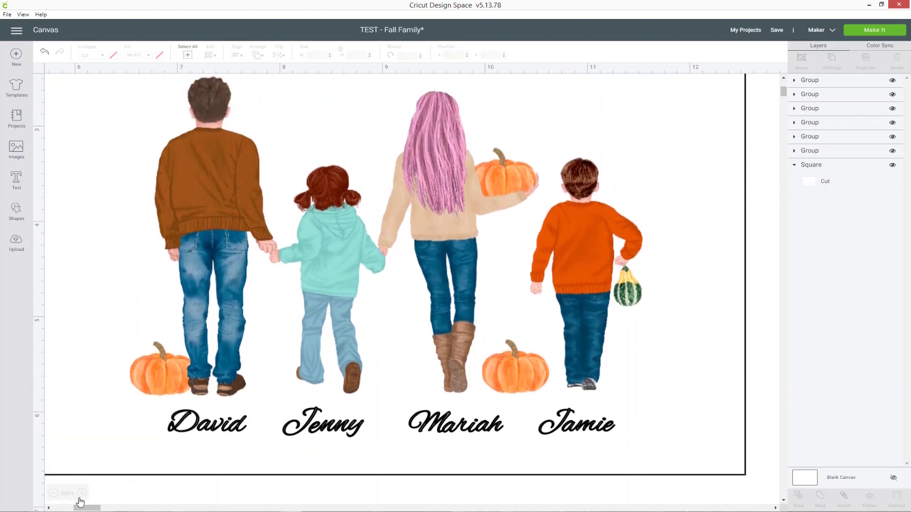
{"action": "left_click", "coordinate": [54, 494]}
{"action": "left_click_drag", "start_coordinate": [109, 509], "coordinate": [100, 509]}
{"action": "scroll", "coordinate": [338, 437], "scroll_direction": "up", "scroll_amount": 3}
{"action": "left_click", "coordinate": [54, 494]}
{"action": "scroll", "coordinate": [325, 435], "scroll_direction": "up", "scroll_amount": 3}
{"action": "left_click_drag", "start_coordinate": [99, 509], "coordinate": [97, 509]}
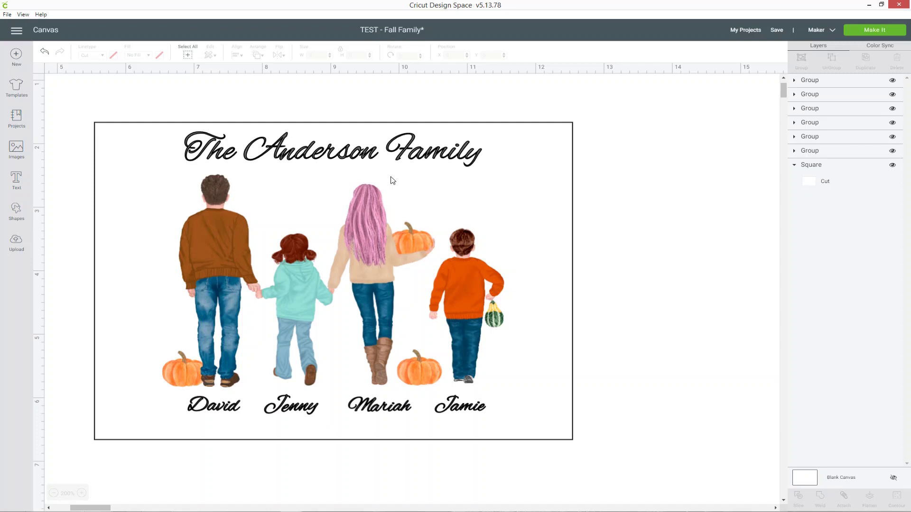
{"action": "left_click", "coordinate": [570, 419]}
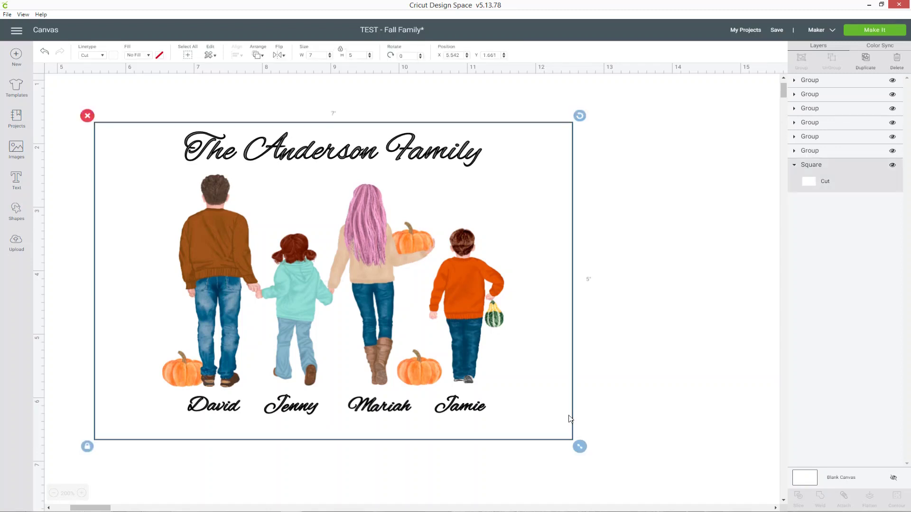
{"action": "key", "text": "Up"}
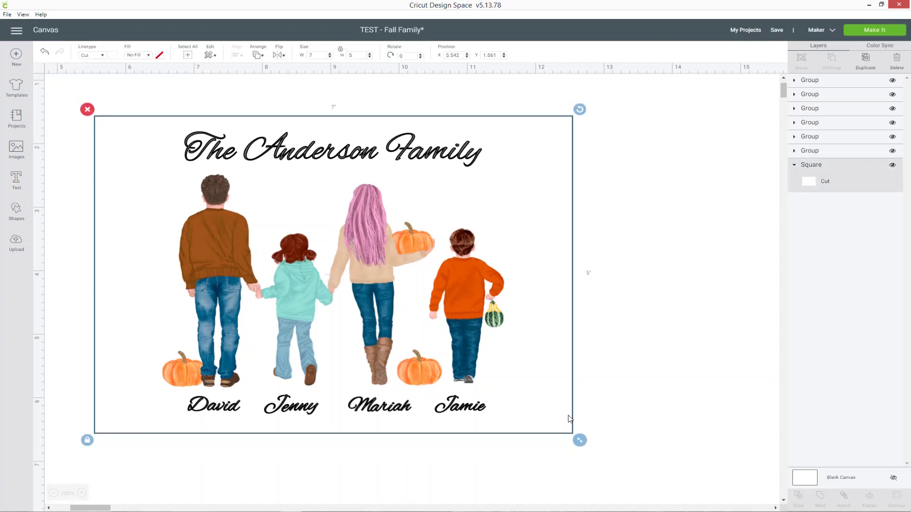
{"action": "left_click", "coordinate": [653, 316]}
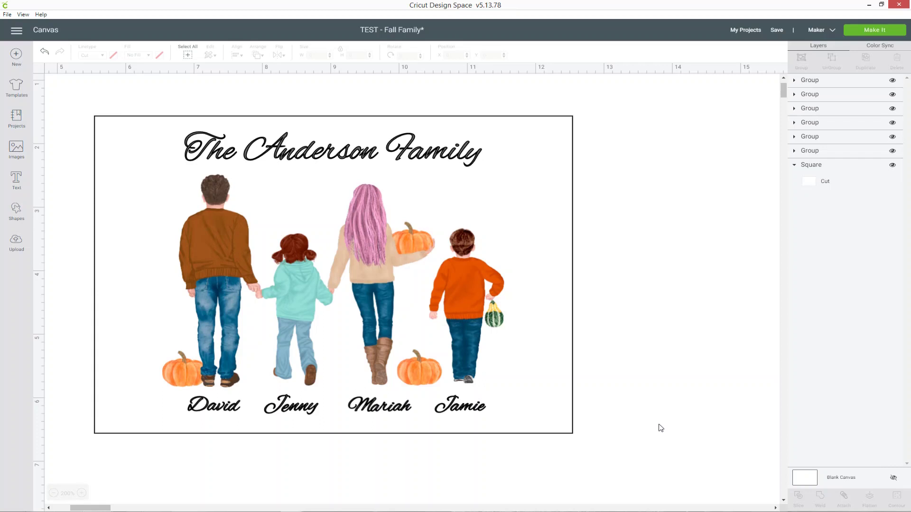
- Open the project's mat preview for making and show the second mat
{"action": "left_click", "coordinate": [785, 41]}
{"action": "left_click", "coordinate": [863, 34]}
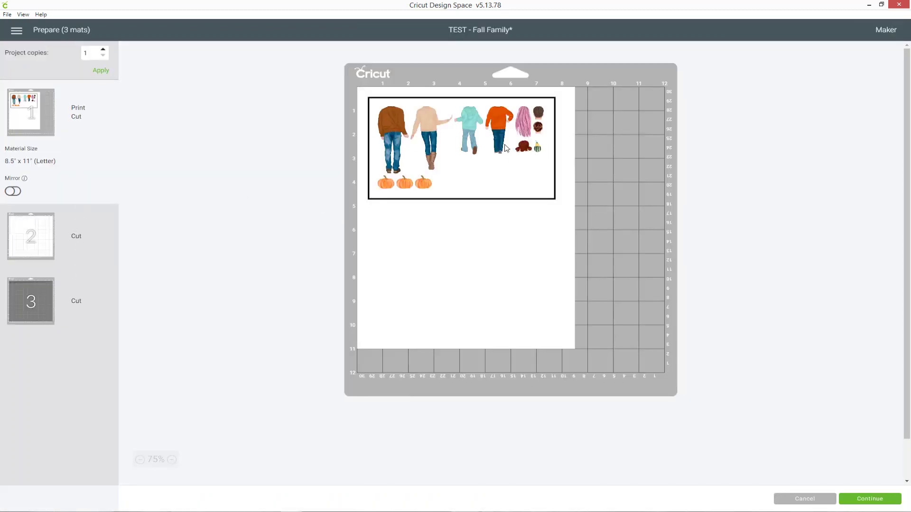
{"action": "left_click", "coordinate": [97, 236]}
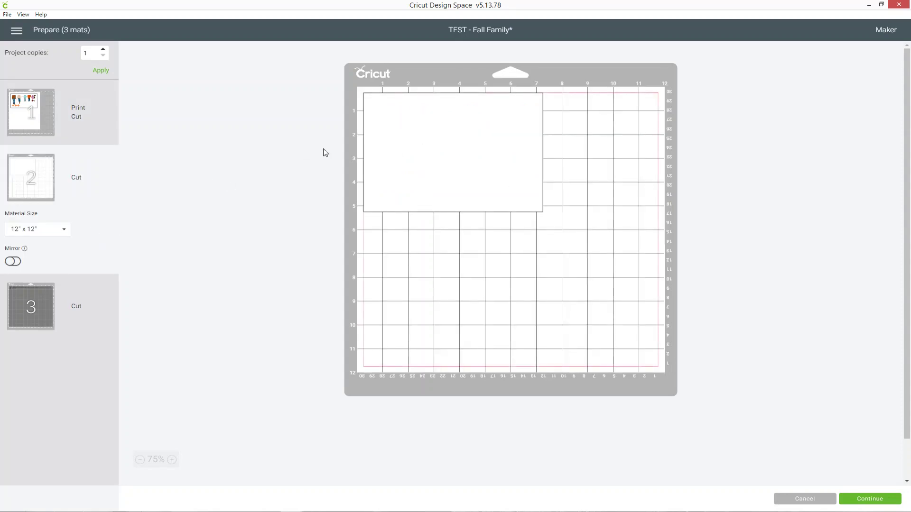
- View the third mat, and flatten all six groups together with the 7 by 5 inch square into one printable layer
{"action": "left_click", "coordinate": [71, 329]}
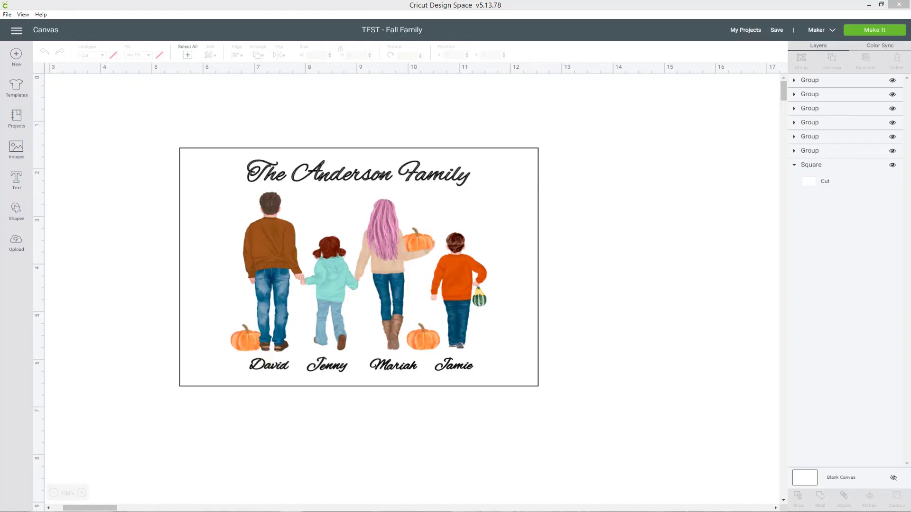
{"action": "left_click", "coordinate": [848, 84]}
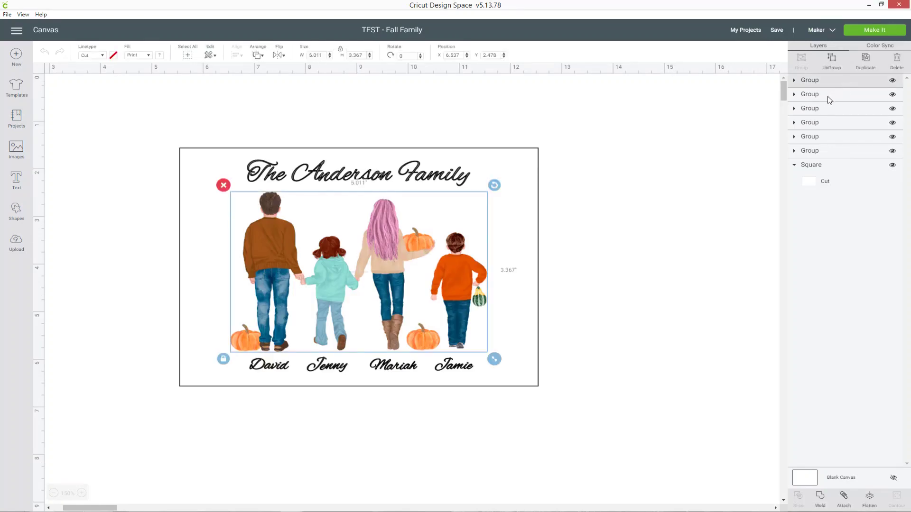
{"action": "left_click", "coordinate": [829, 96], "text": "shift"}
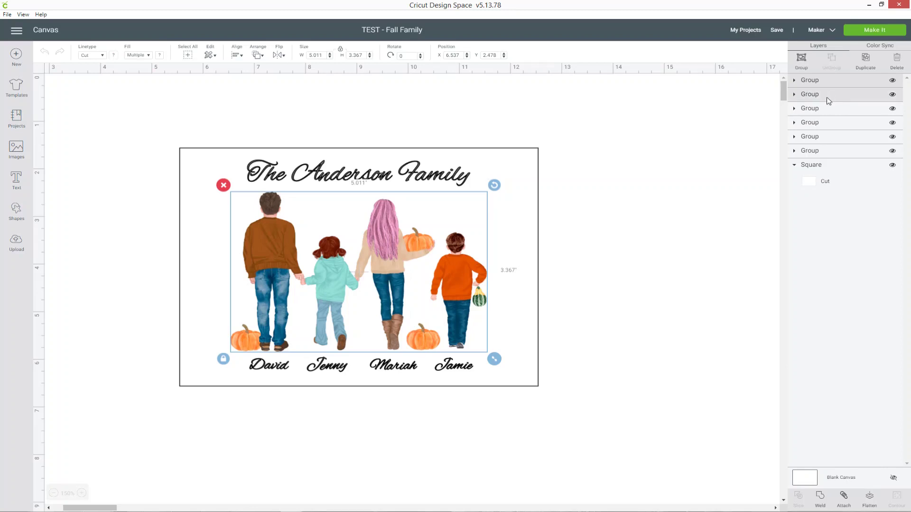
{"action": "left_click", "coordinate": [824, 109], "text": "shift"}
{"action": "left_click", "coordinate": [820, 122], "text": "shift"}
{"action": "left_click", "coordinate": [824, 140], "text": "shift"}
{"action": "left_click", "coordinate": [827, 152], "text": "shift"}
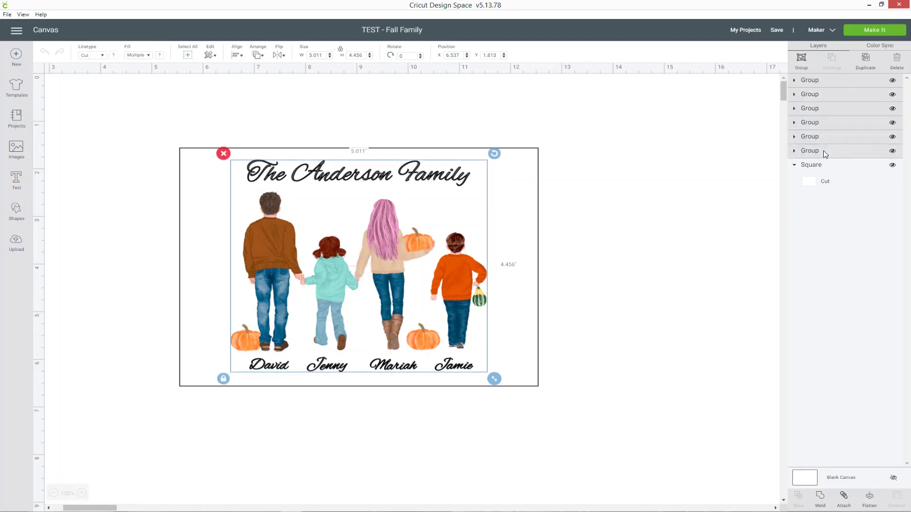
{"action": "left_click", "coordinate": [852, 181], "text": "shift"}
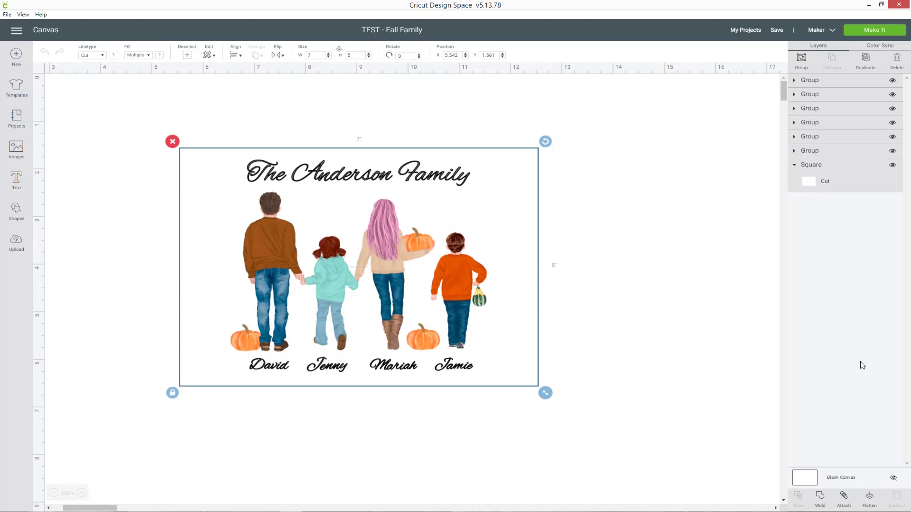
{"action": "left_click", "coordinate": [870, 502]}
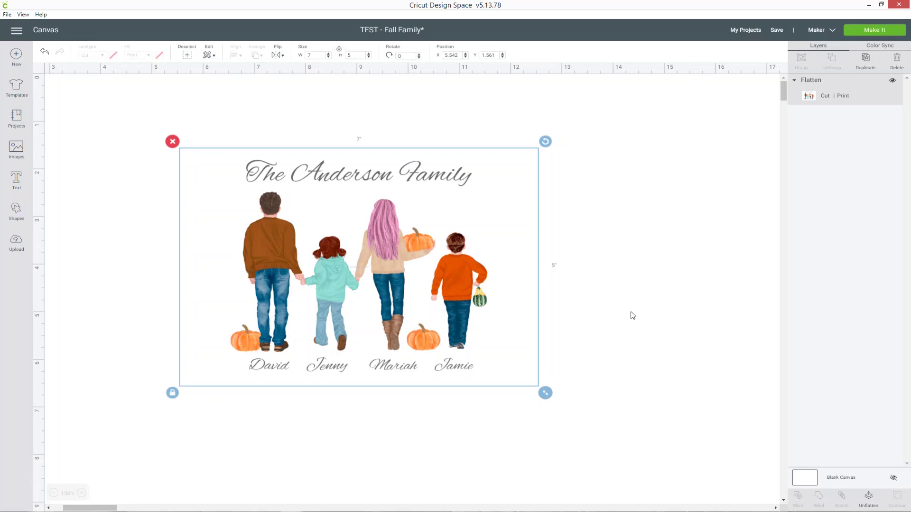
{"action": "left_click", "coordinate": [632, 316]}
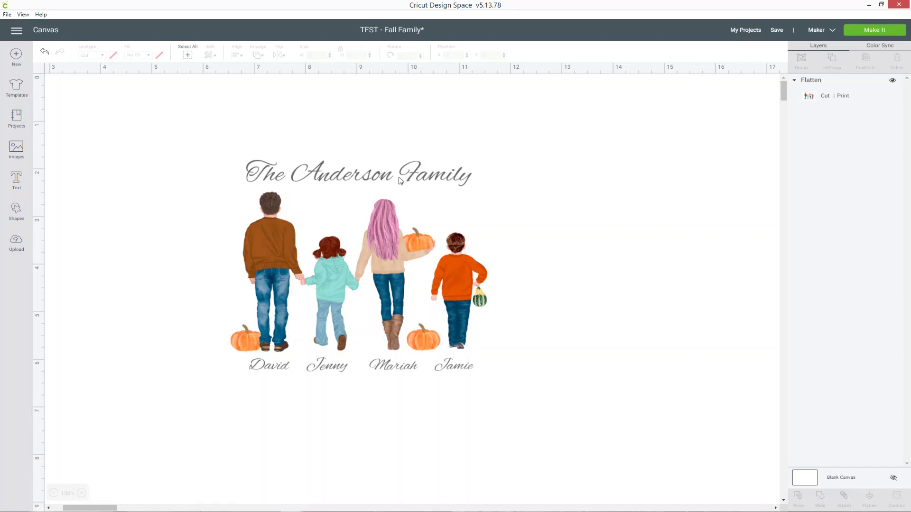
- Inspect the flattened title and figures close up at 250% zoom and return to the 150% view
{"action": "left_click", "coordinate": [82, 494]}
{"action": "left_click", "coordinate": [83, 494]}
{"action": "left_click", "coordinate": [82, 494]}
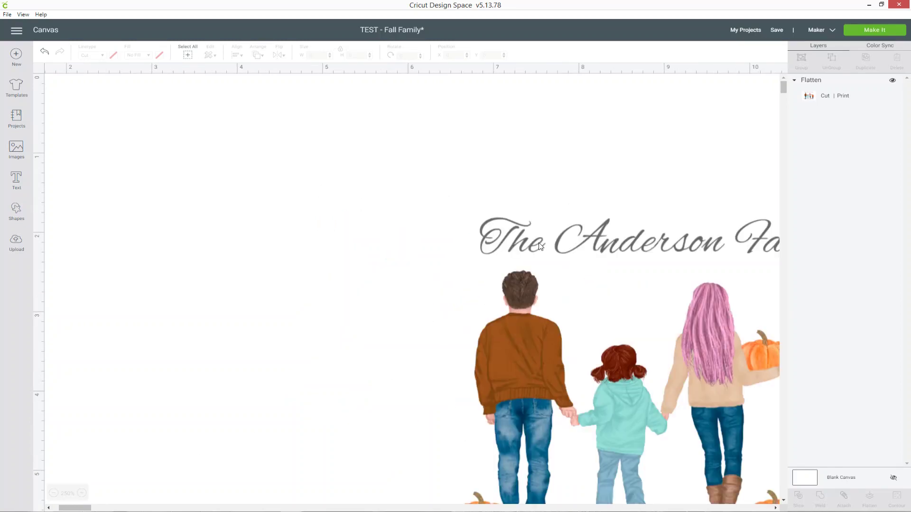
{"action": "left_click", "coordinate": [54, 493]}
{"action": "left_click", "coordinate": [53, 494]}
{"action": "left_click", "coordinate": [54, 494]}
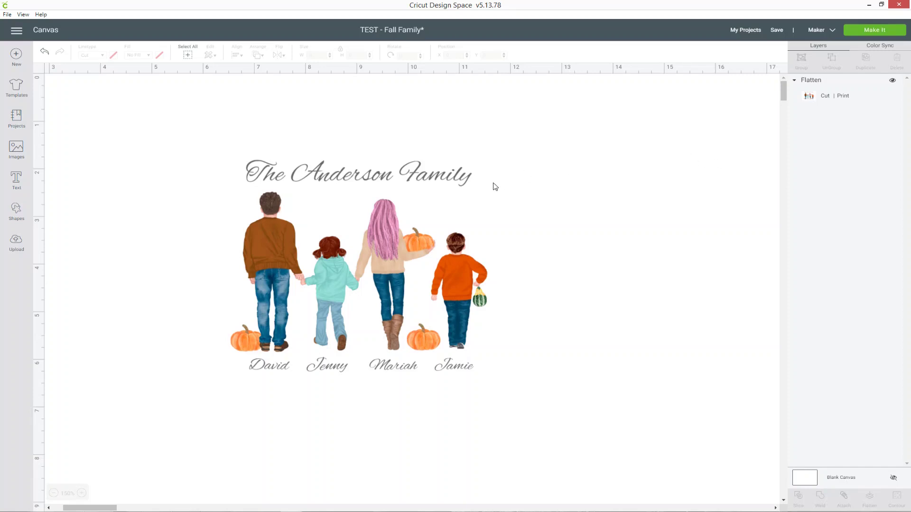
- Continue from the flattened design's mat preview to print setup and send it to the system print dialog with Add Bleed off
{"action": "left_click", "coordinate": [873, 31]}
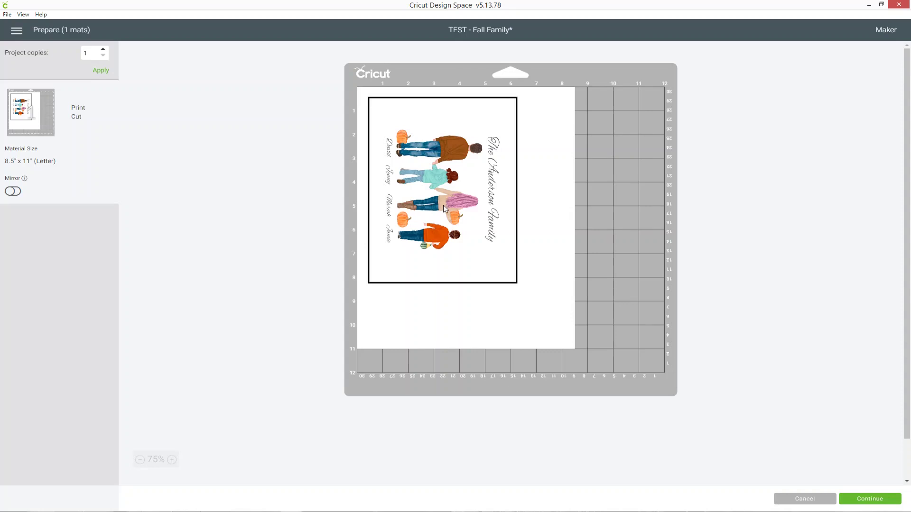
{"action": "left_click", "coordinate": [869, 499]}
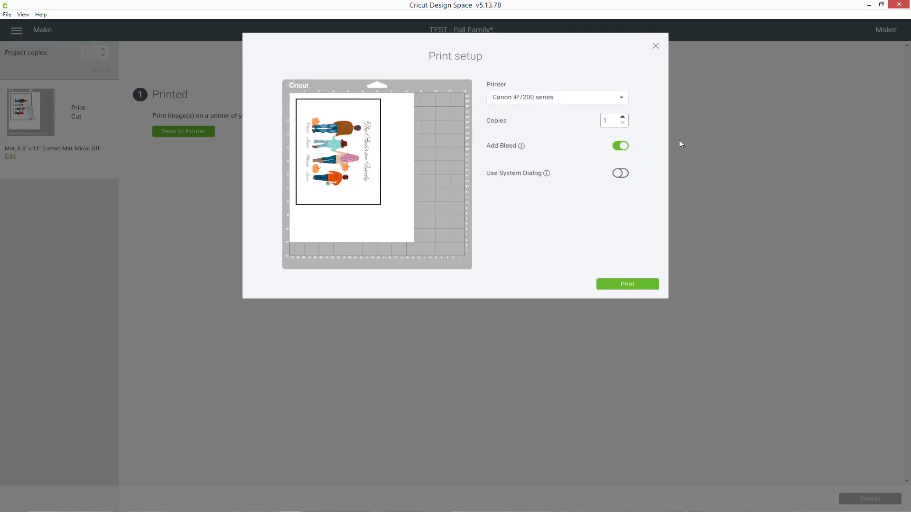
{"action": "left_click", "coordinate": [625, 149]}
{"action": "left_click", "coordinate": [622, 177]}
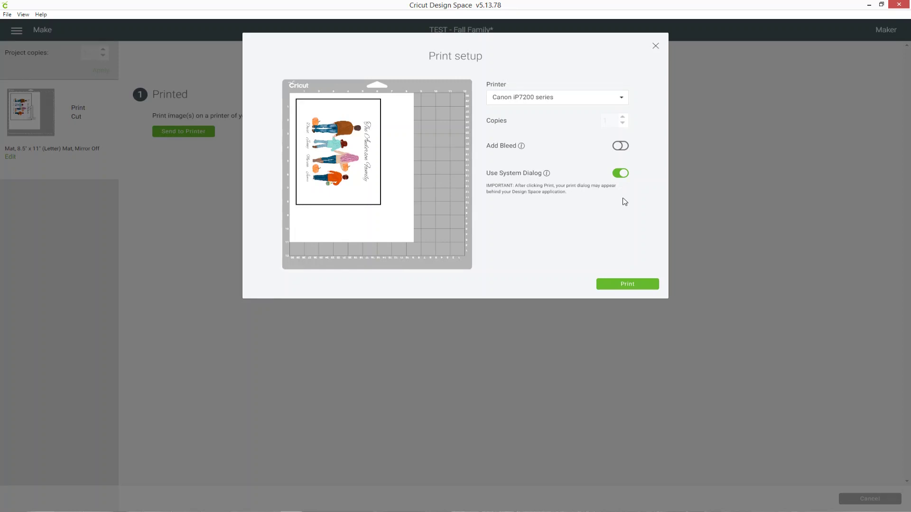
{"action": "left_click", "coordinate": [623, 285]}
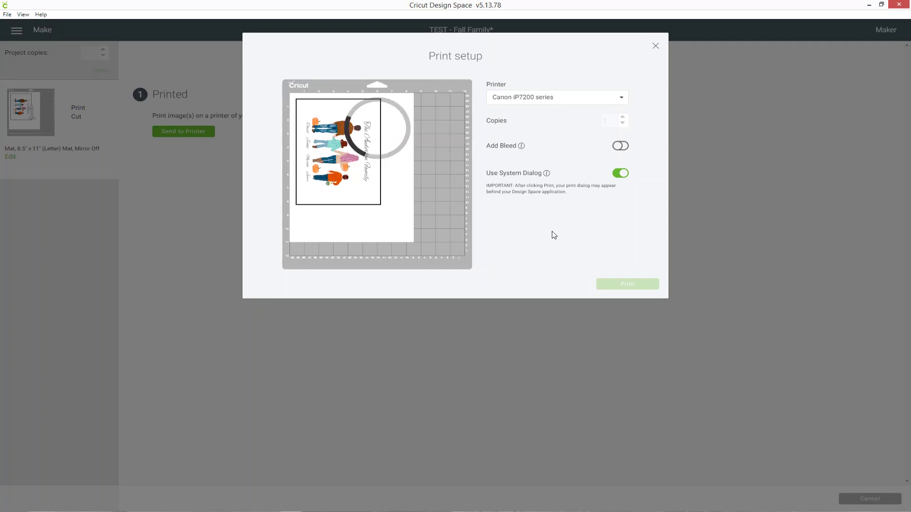
- Set the Canon iP7200 printing preferences to Glossy Photo Paper media and High print quality
{"action": "left_click_drag", "start_coordinate": [93, 19], "coordinate": [450, 114]}
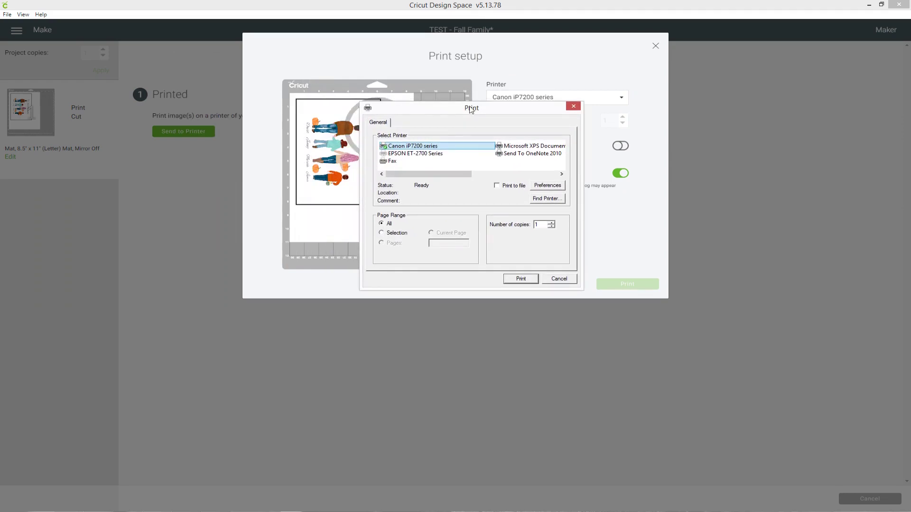
{"action": "left_click", "coordinate": [548, 186]}
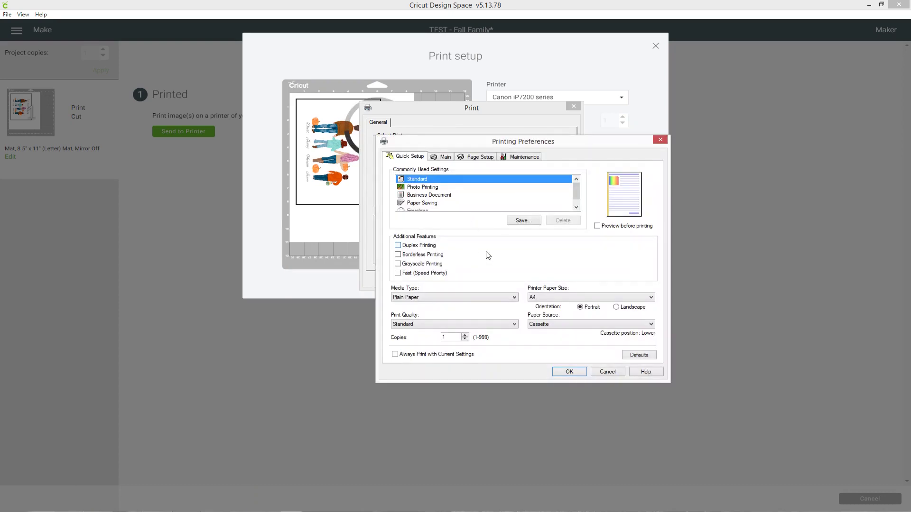
{"action": "left_click", "coordinate": [420, 298]}
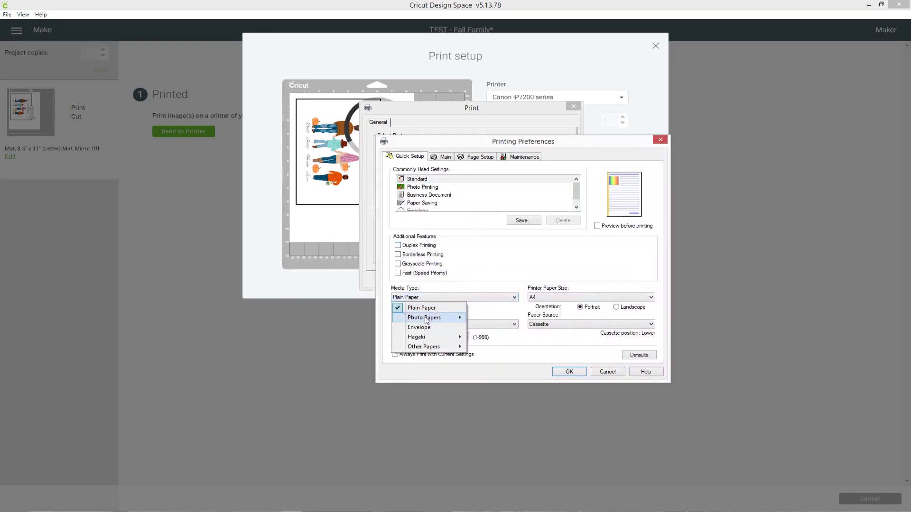
{"action": "mouse_move", "coordinate": [426, 319]}
{"action": "left_click", "coordinate": [521, 357]}
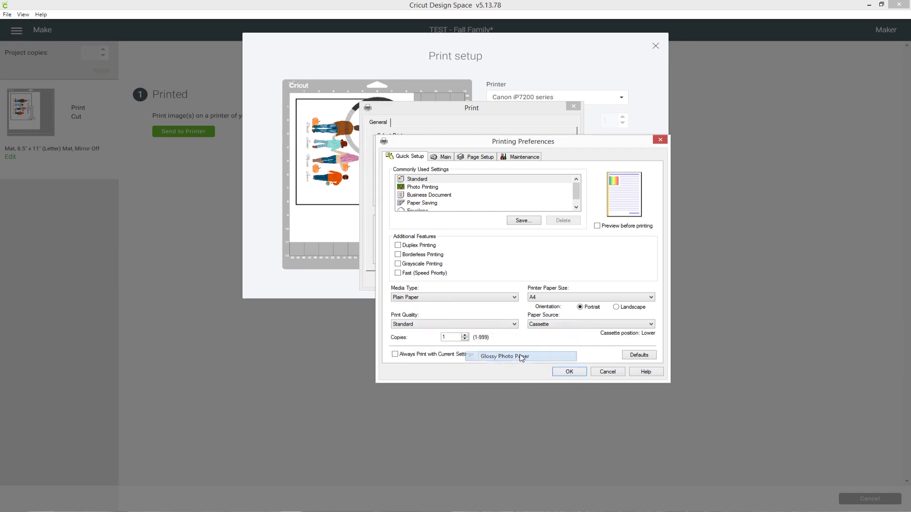
{"action": "left_click", "coordinate": [502, 325]}
{"action": "left_click", "coordinate": [497, 333]}
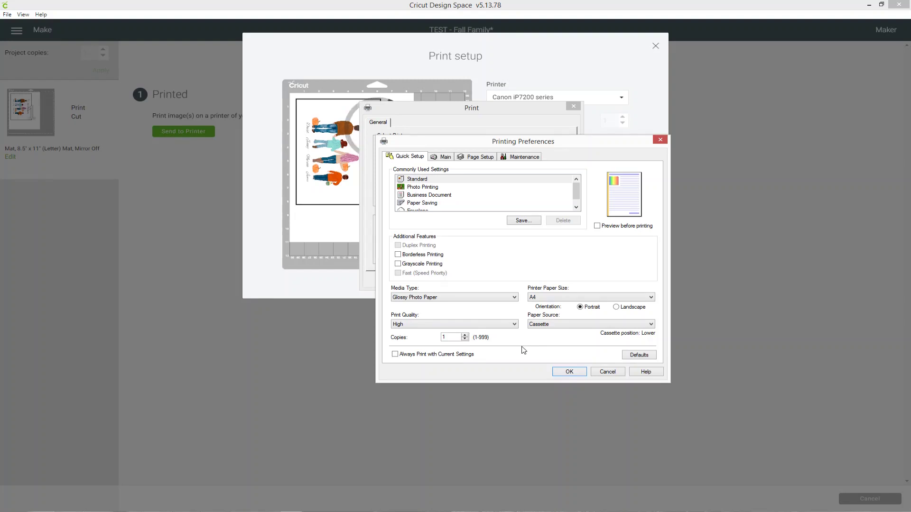
{"action": "left_click", "coordinate": [563, 373]}
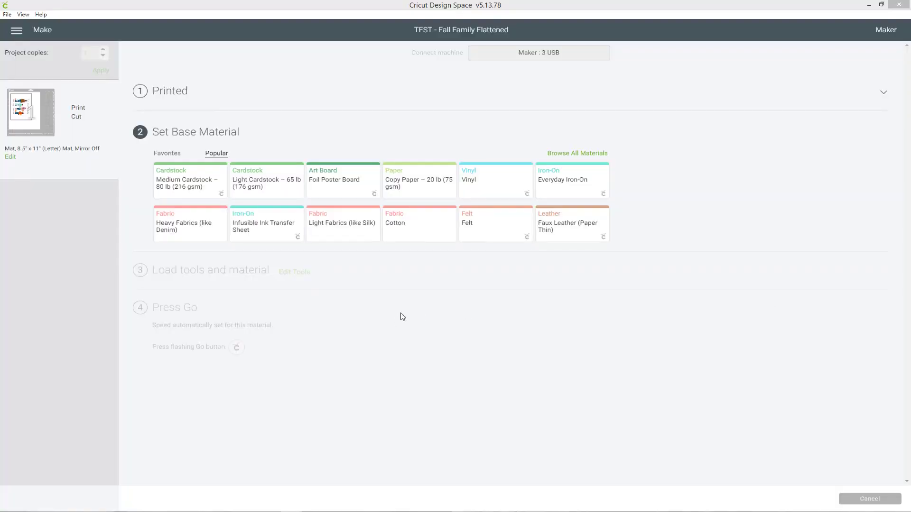
- Set the base material for cutting to Light Cardstock – 65 lb (176 gsm)
{"action": "left_click", "coordinate": [238, 177]}
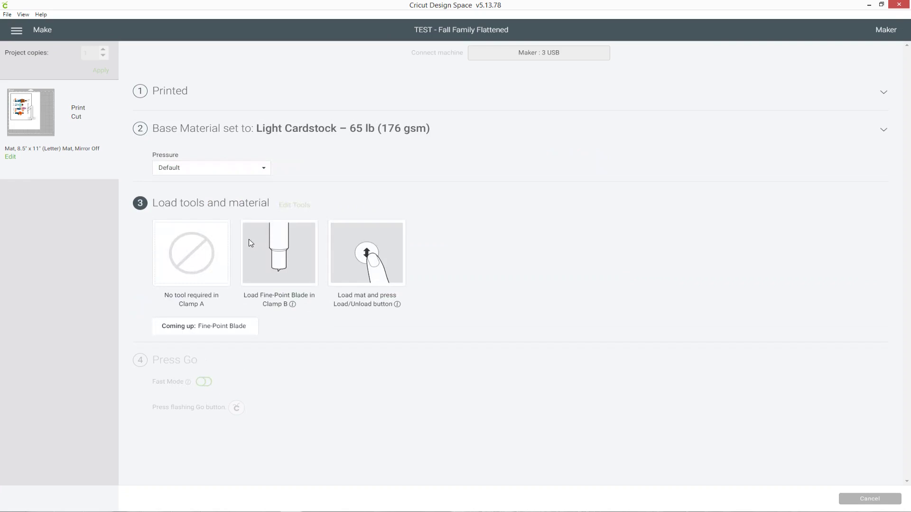